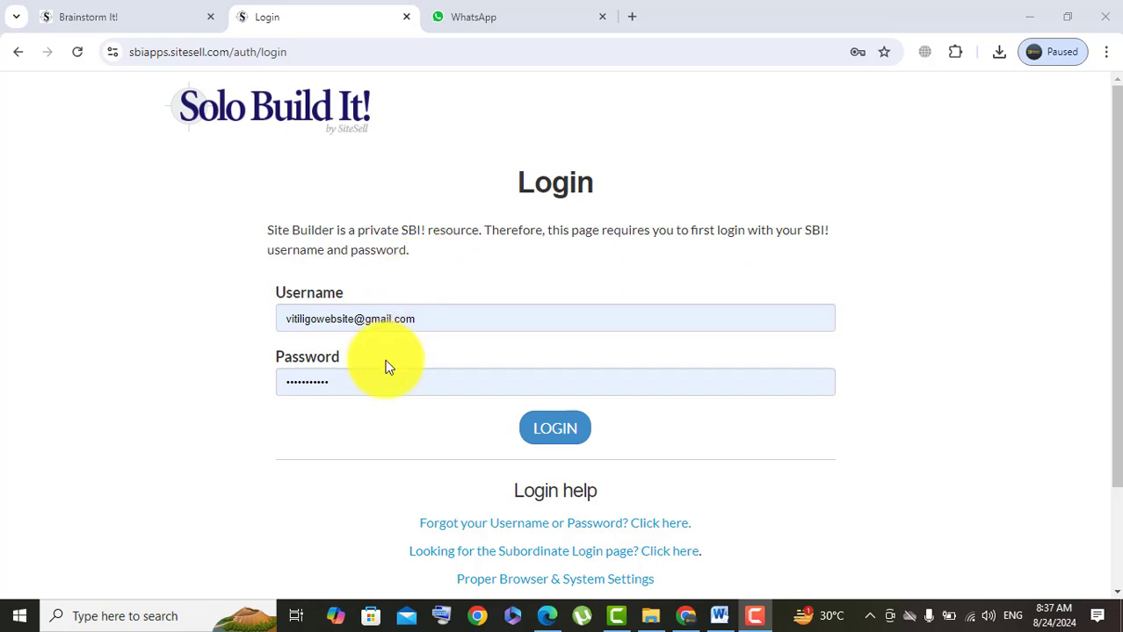
- Log in with the prefilled credentials and open Site Builder for the whatisvitiligo.net domain
left_click(560, 430)
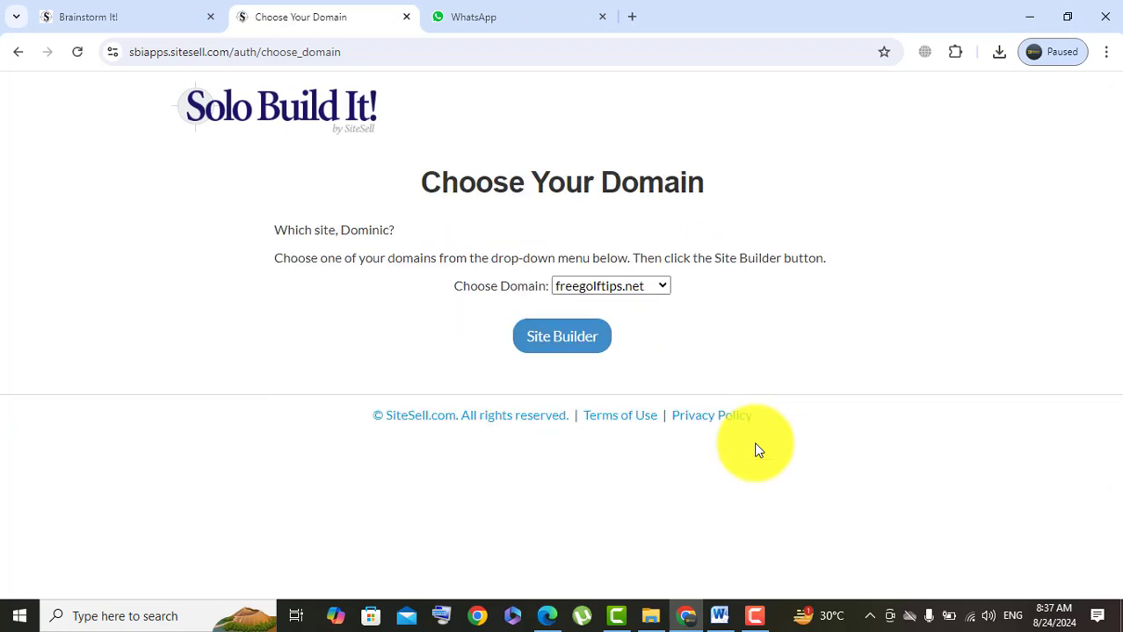
left_click(663, 290)
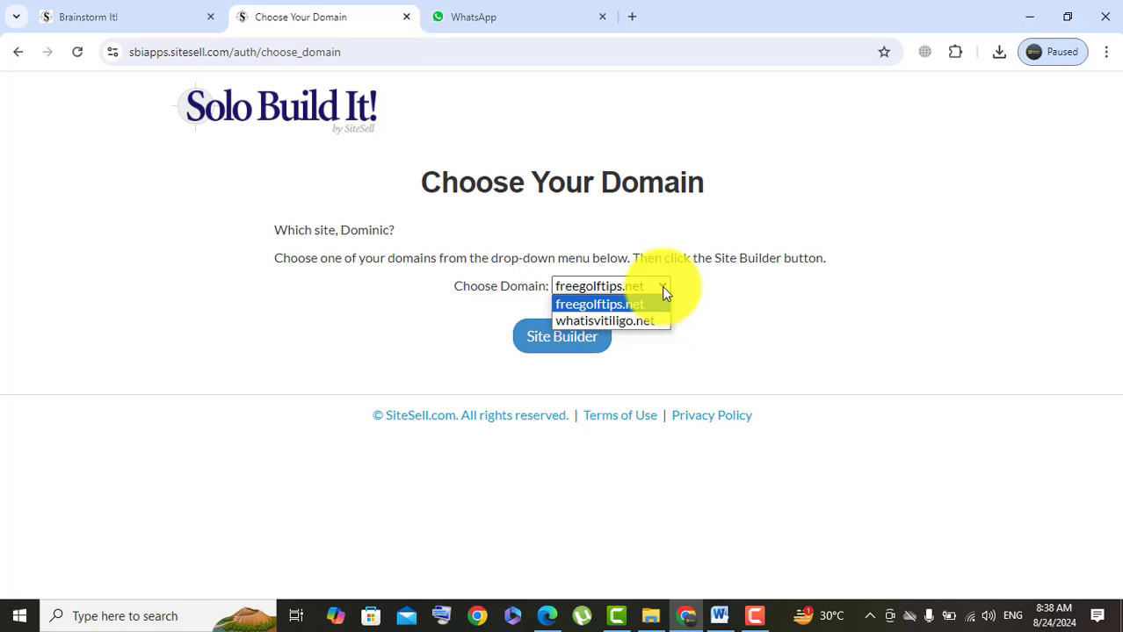
left_click(610, 322)
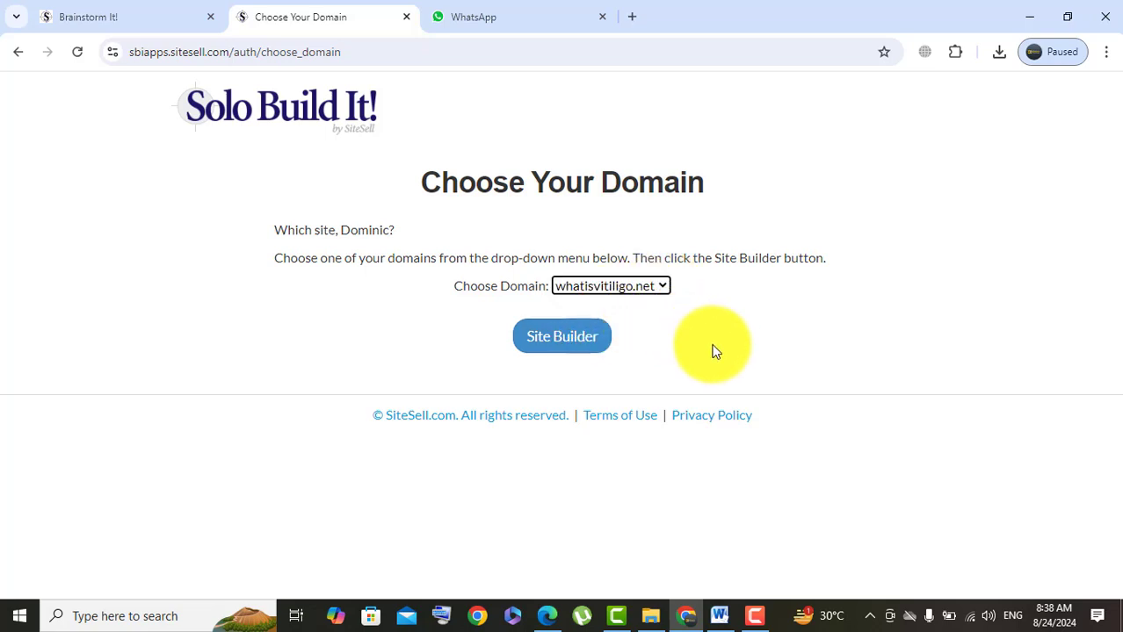
left_click(567, 342)
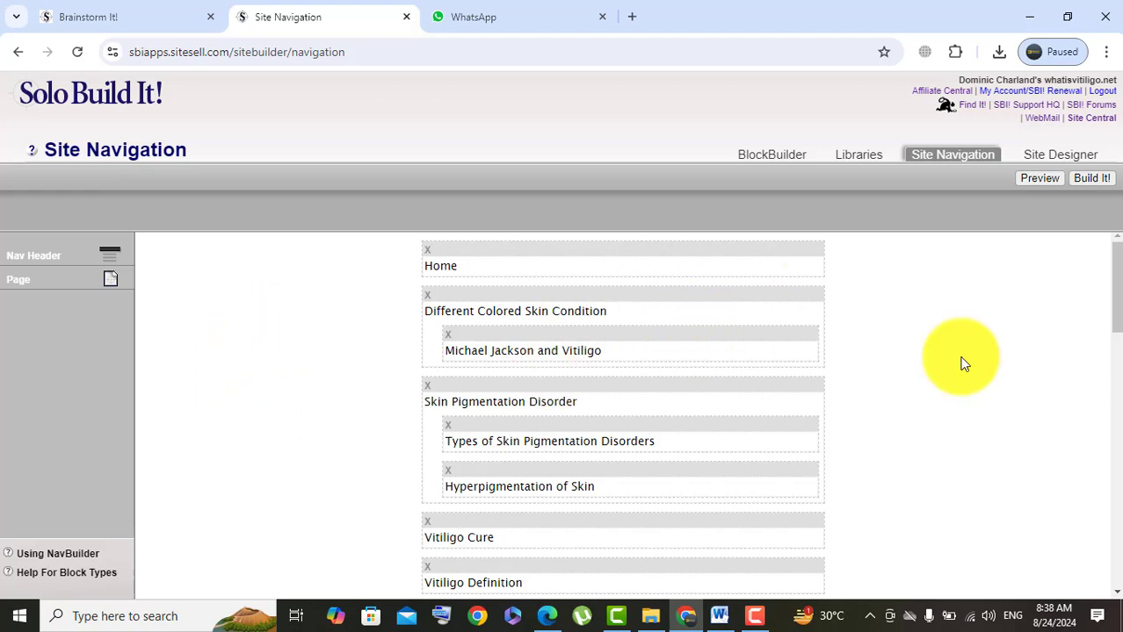
- Open BlockBuilder from the Site Navigation page to get the Create New Page form
mouse_move(1119, 292)
left_mouse_down()
mouse_move(1116, 539)
mouse_move(1116, 286)
left_mouse_up()
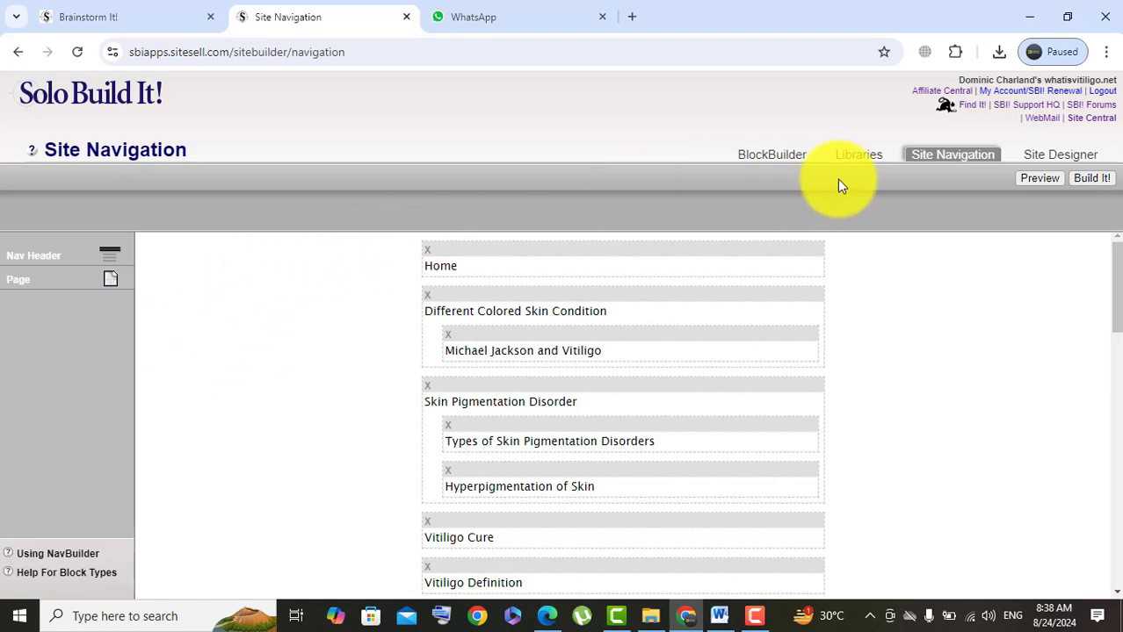
left_click(767, 161)
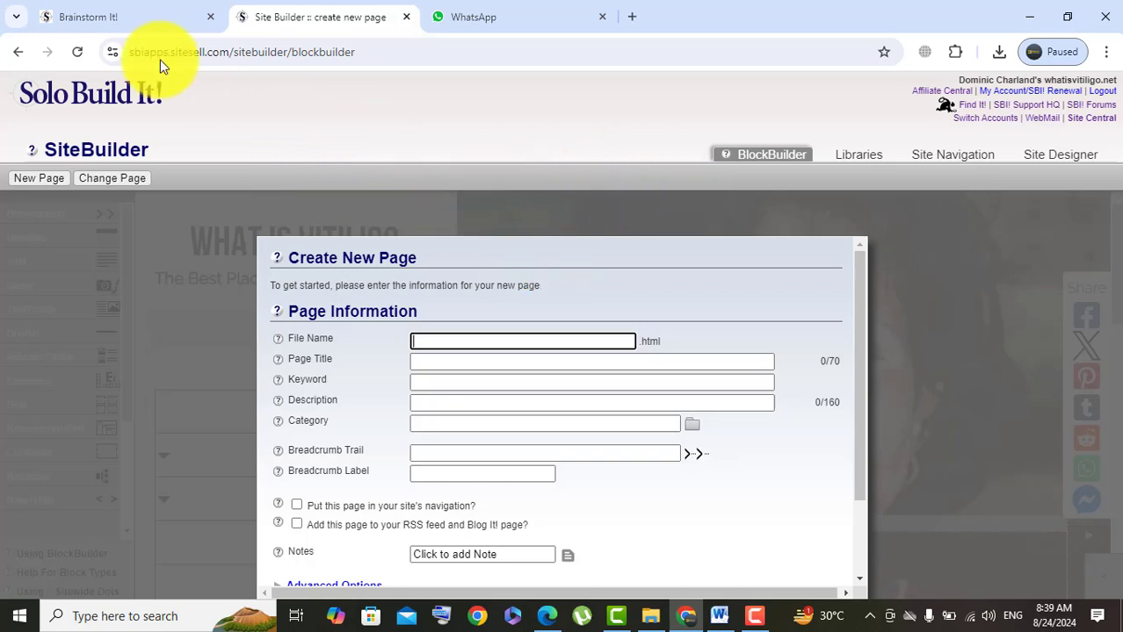
- Reload Brainstorm It! and examine the tiered keyword structure in Blueprint It!, then return to the new page form
left_click(142, 19)
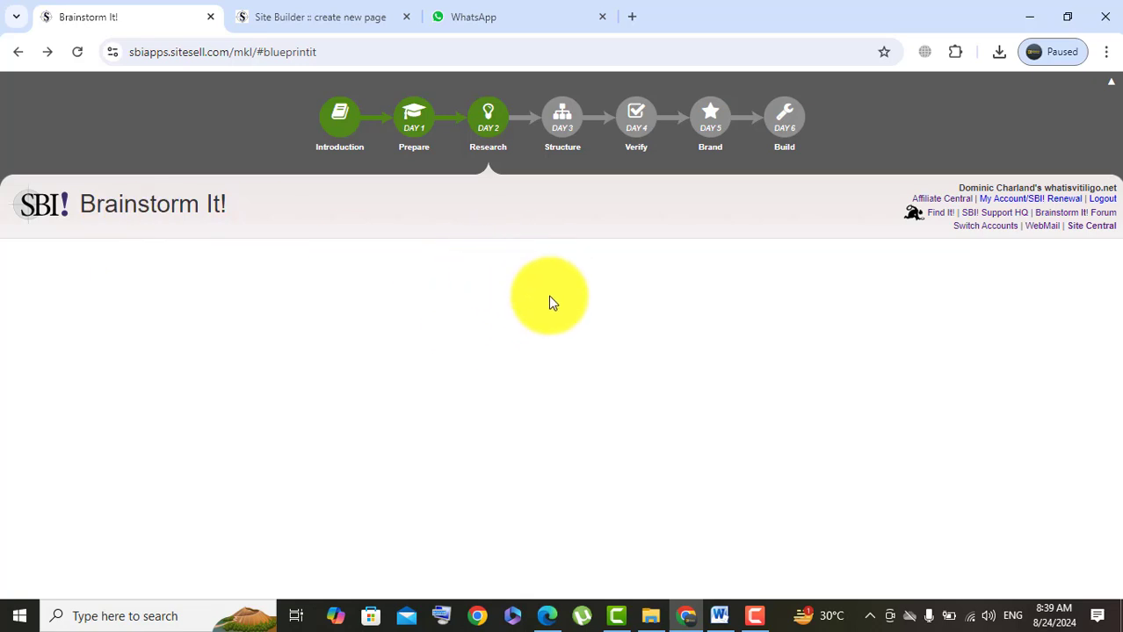
left_click(76, 54)
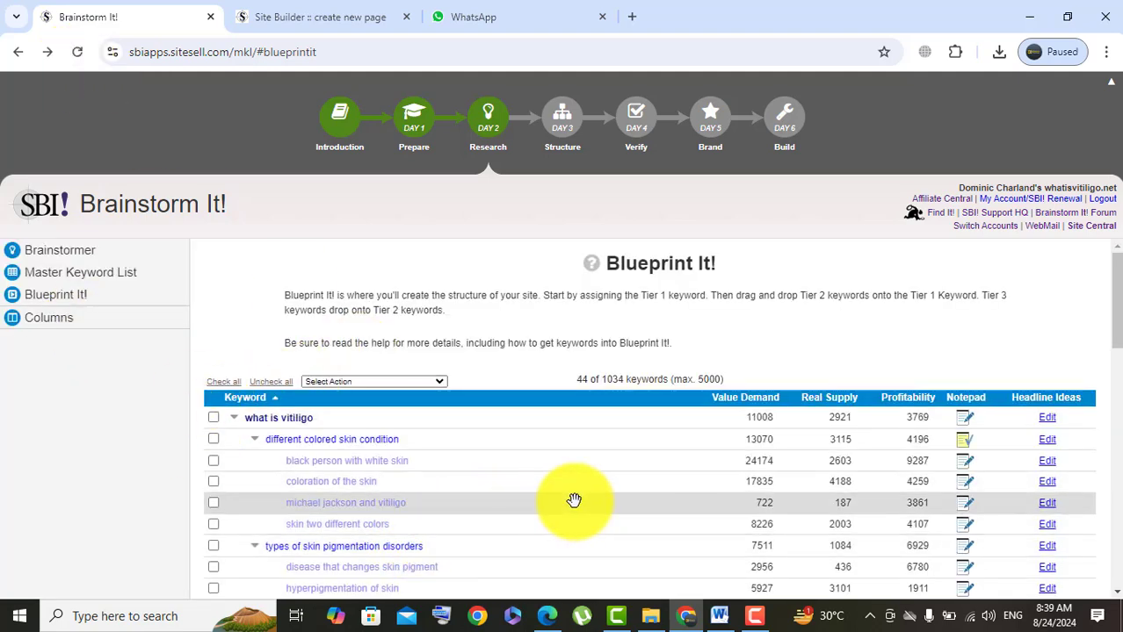
left_click_drag(1114, 311, 1114, 344)
left_click_drag(1114, 387, 1115, 345)
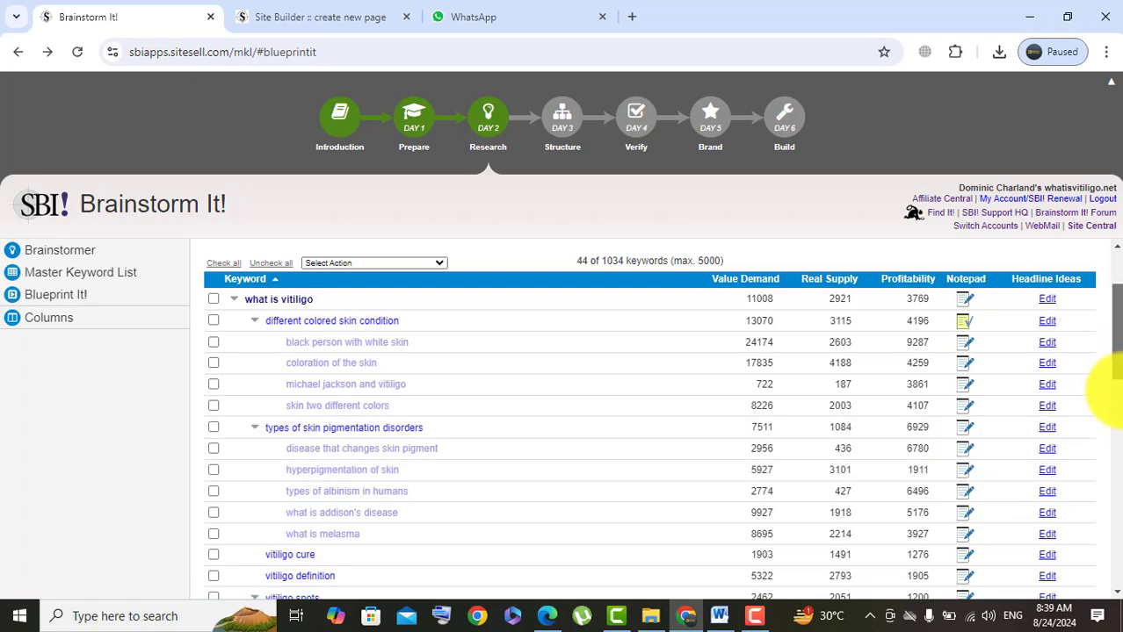
left_click_drag(1114, 391, 1117, 338)
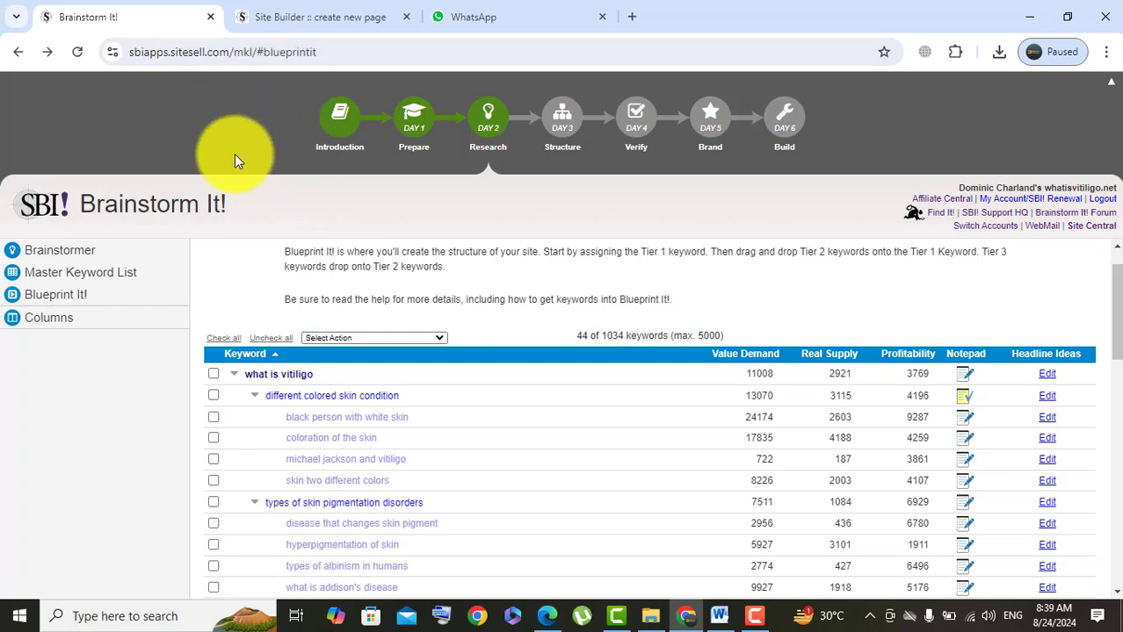
left_click(342, 17)
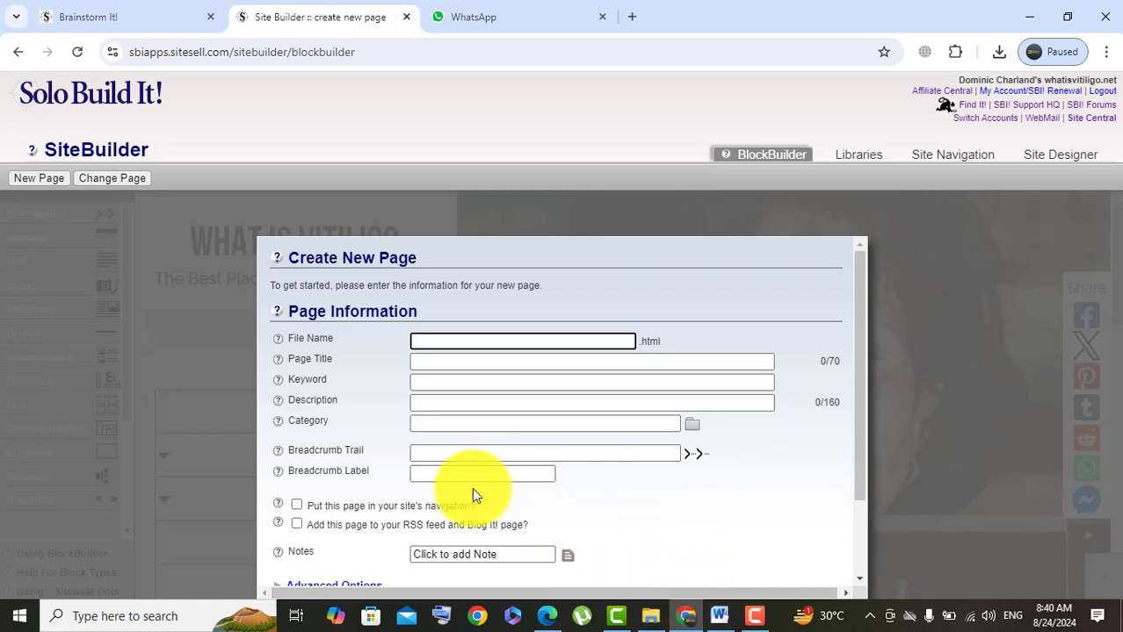
- Switch to Word and copy the article title "Different Colored Skin Condition"
left_click(720, 616)
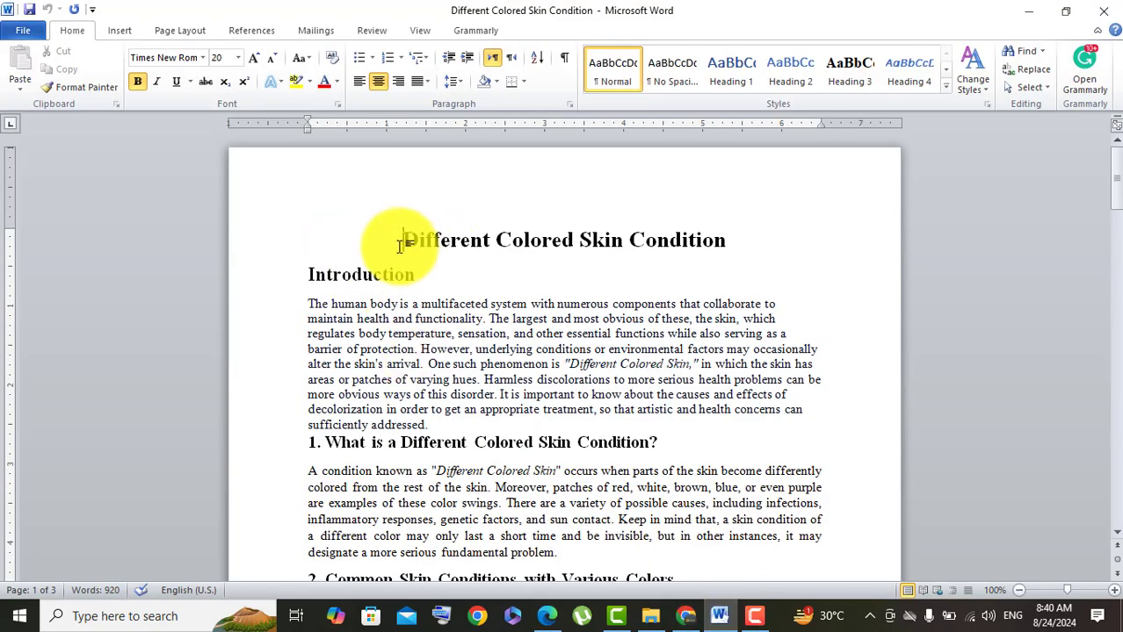
left_click_drag(402, 240, 704, 259)
key("ctrl+c")
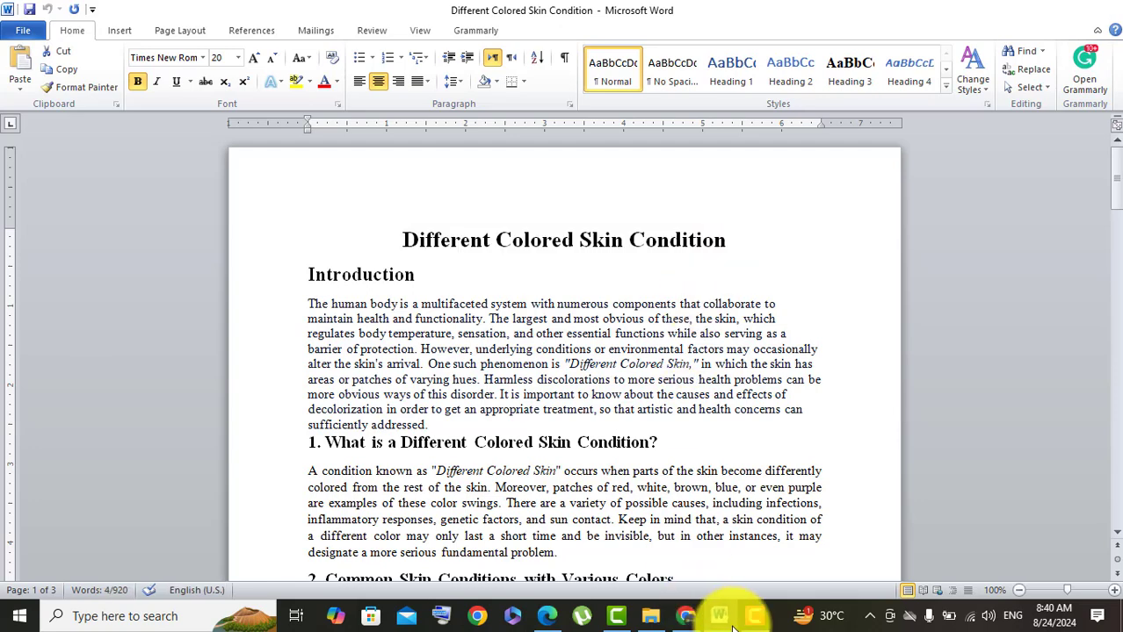
- Switch back to Chrome and set the new page's file name to DifferentColoredSkinCondition, using the copied title without spaces
left_click(684, 615)
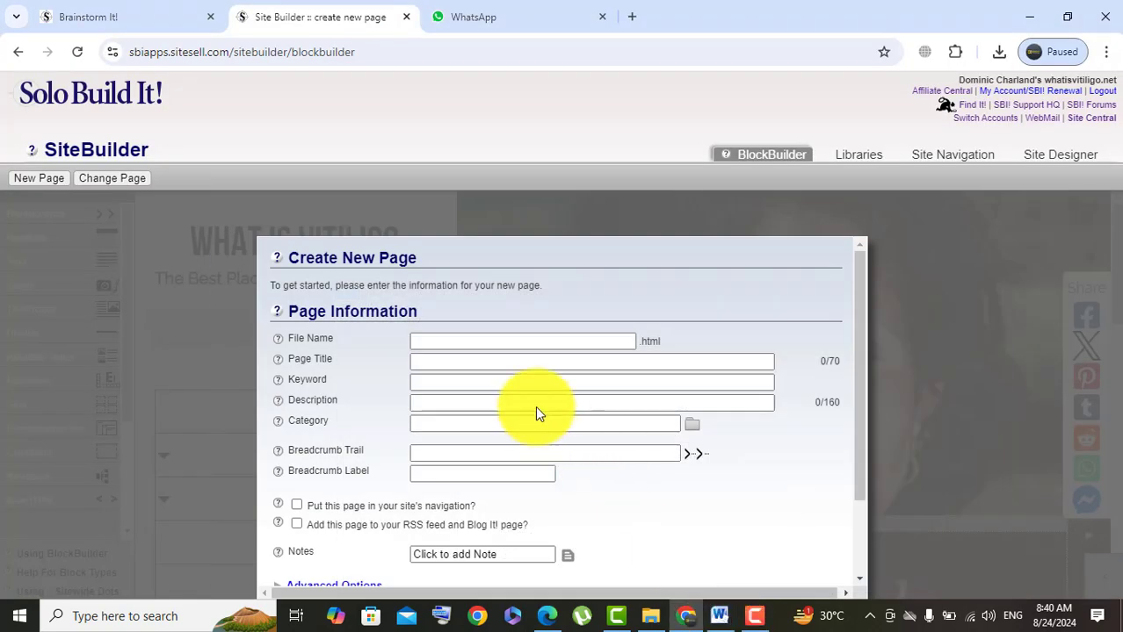
left_click(434, 343)
key("ctrl+v")
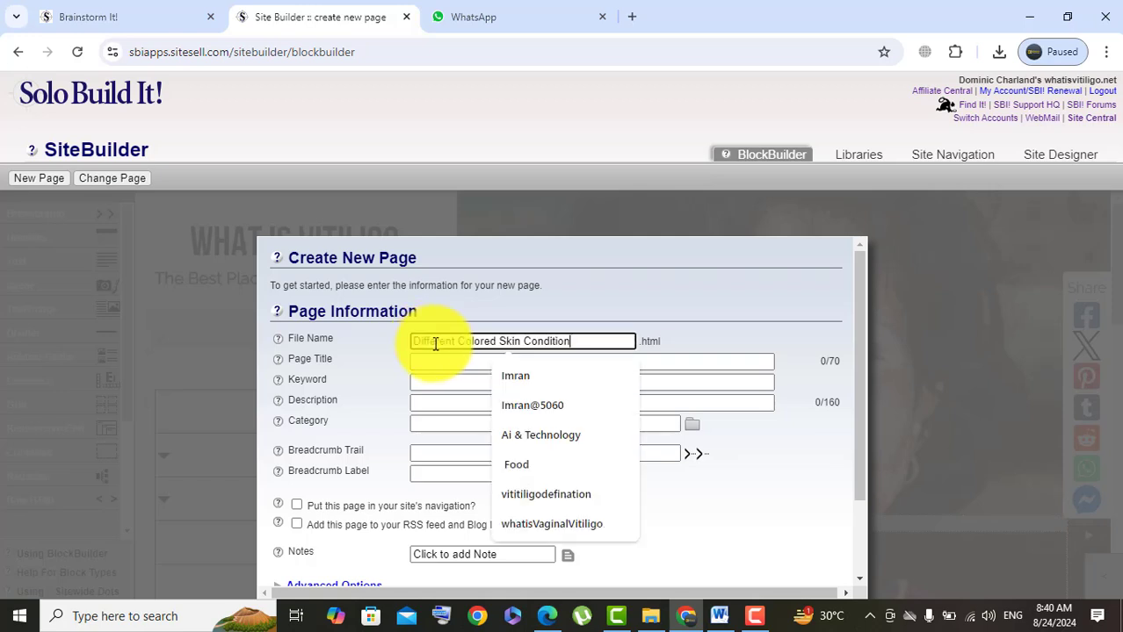
left_click(525, 342)
key("BackSpace")
left_click(497, 343)
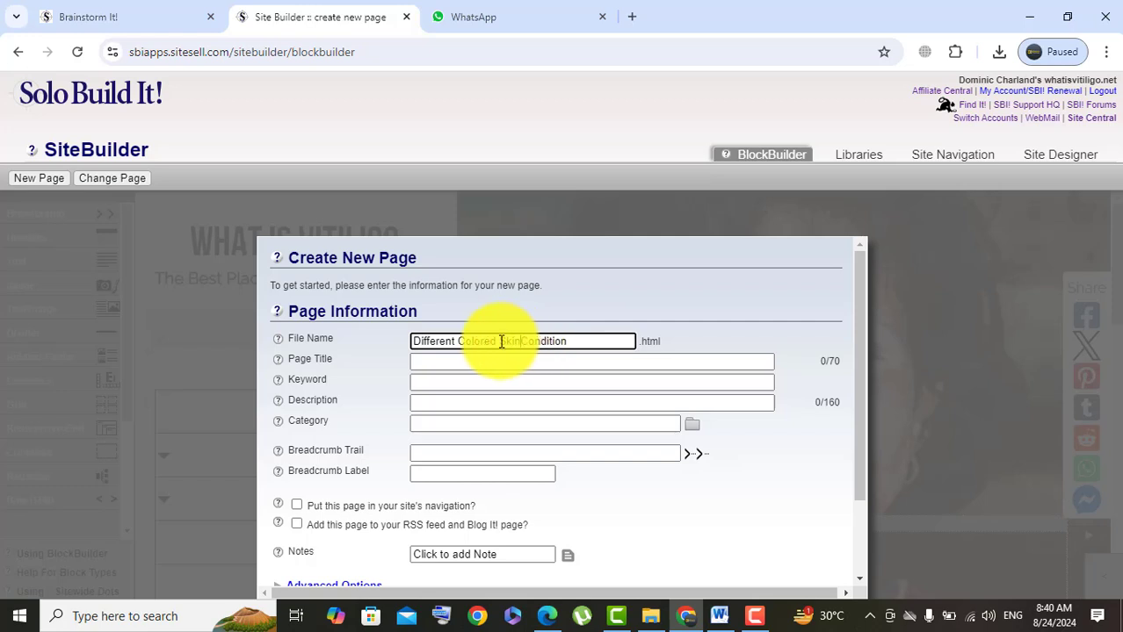
key("BackSpace")
left_click(460, 342)
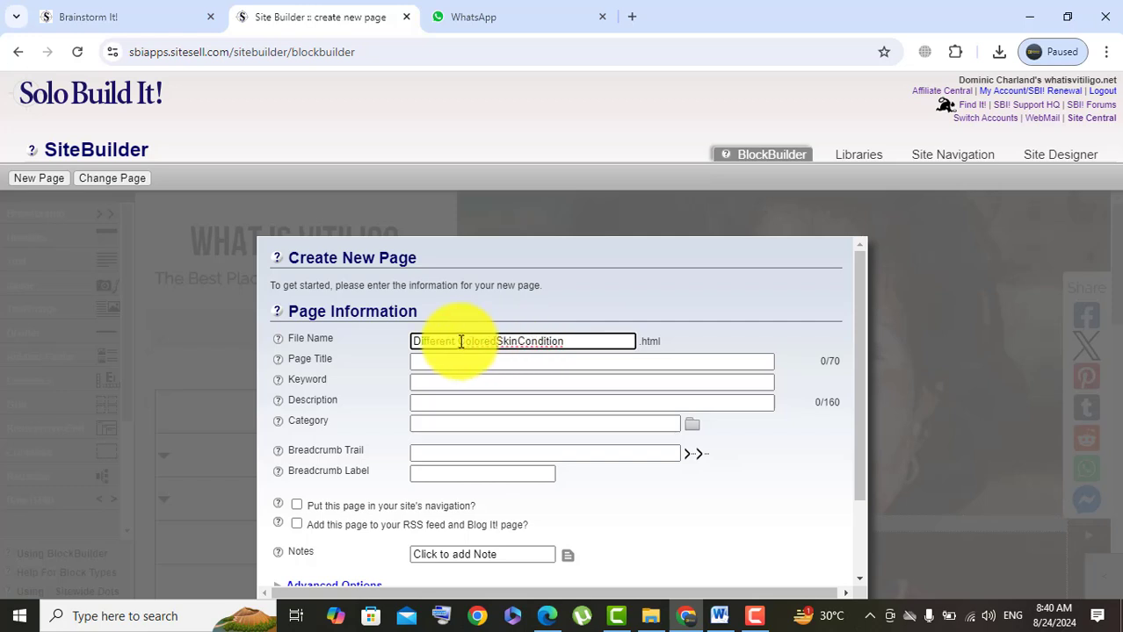
key("BackSpace")
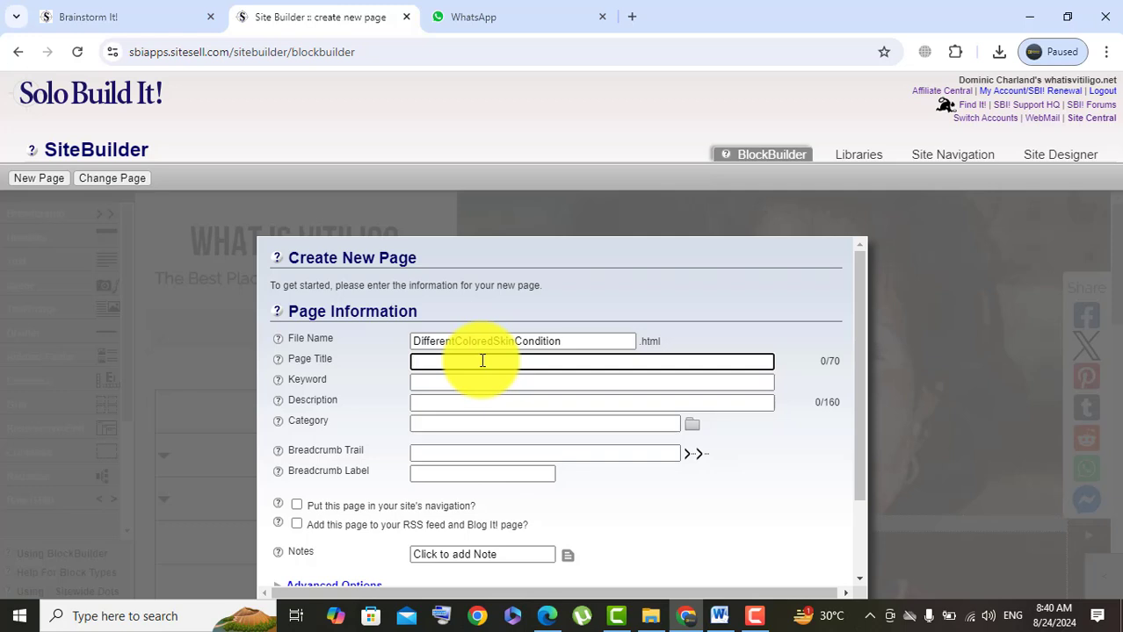
- Fill in both the page title and the keyword with "Different Colored Skin Condition"
key("ctrl+v")
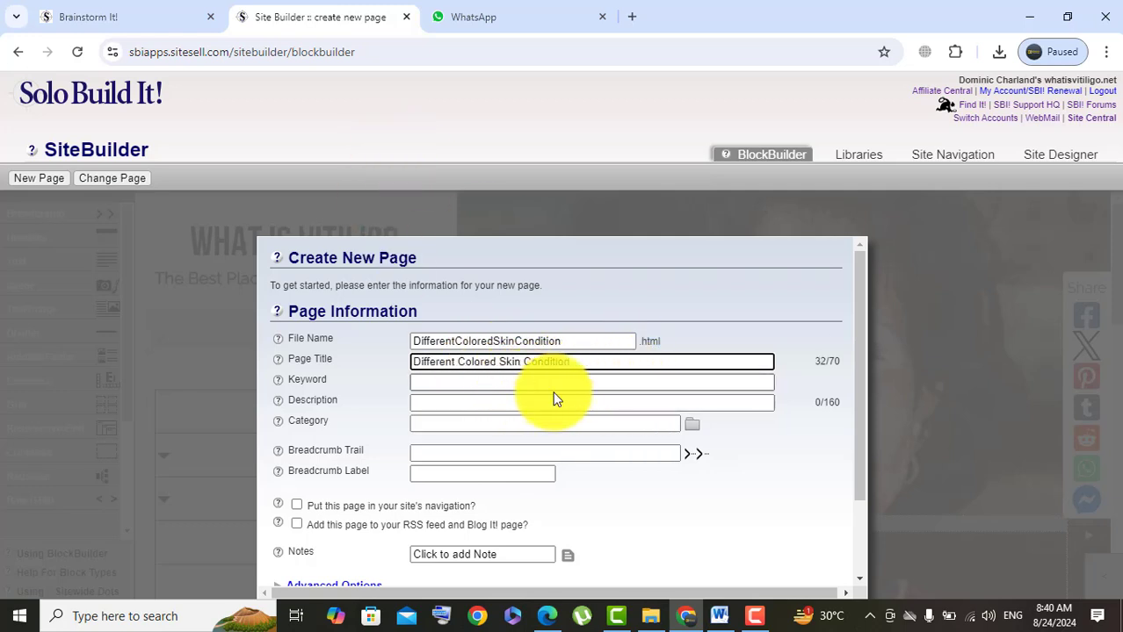
left_click(430, 379)
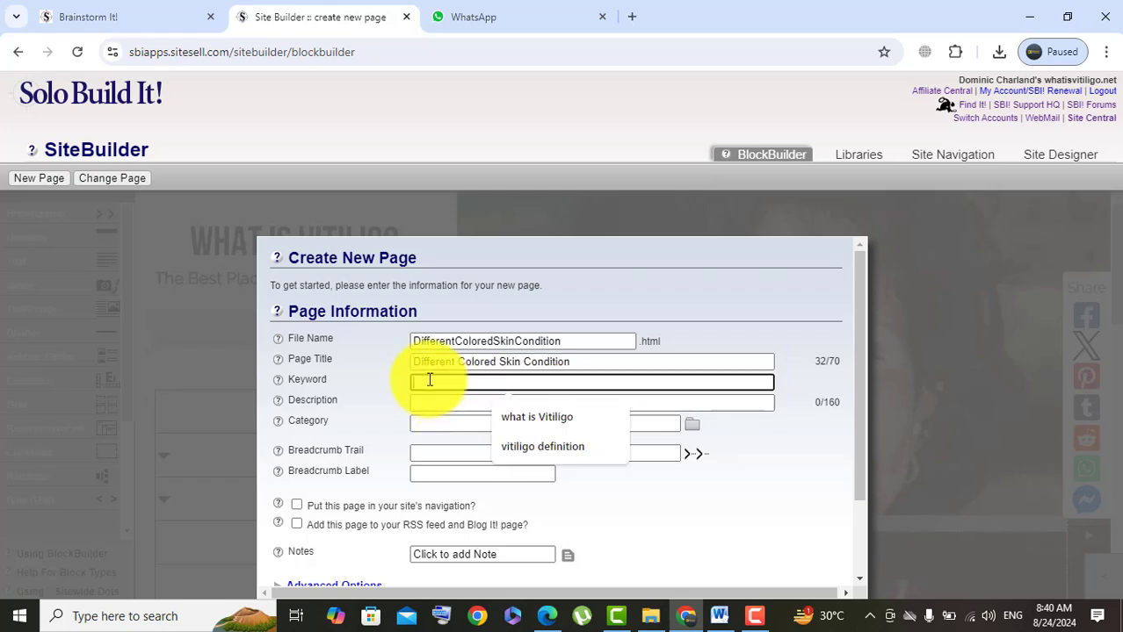
key("ctrl+v")
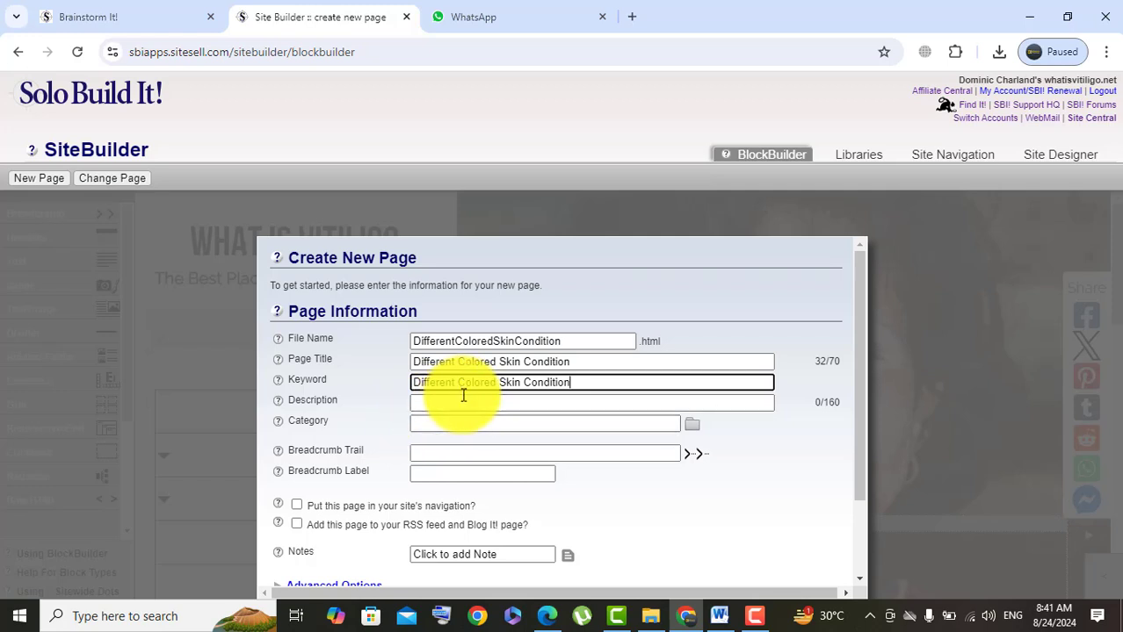
- Begin the page description with "This page is about Different Colored Skin Condition"
left_click(463, 404)
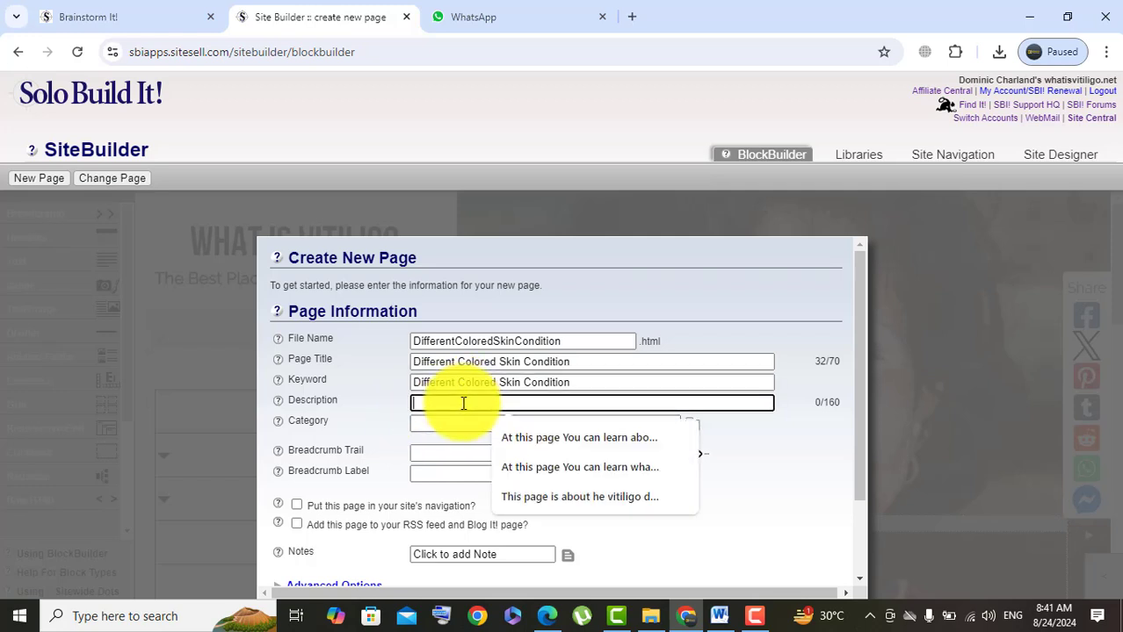
type("TH")
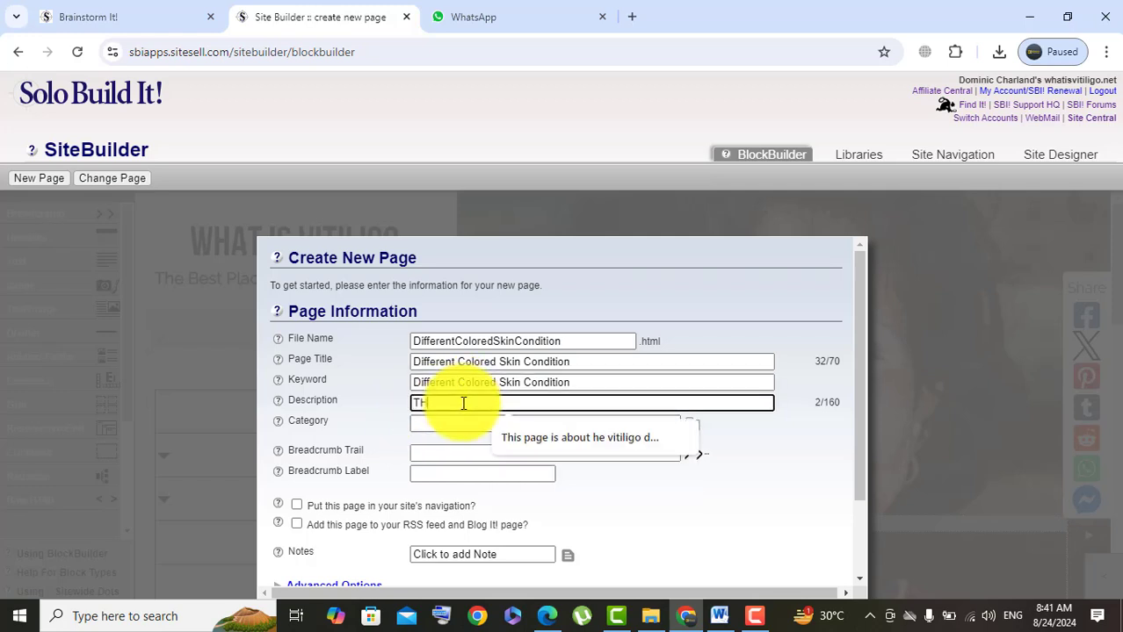
key("BackSpace")
key("BackSpace")
type("h")
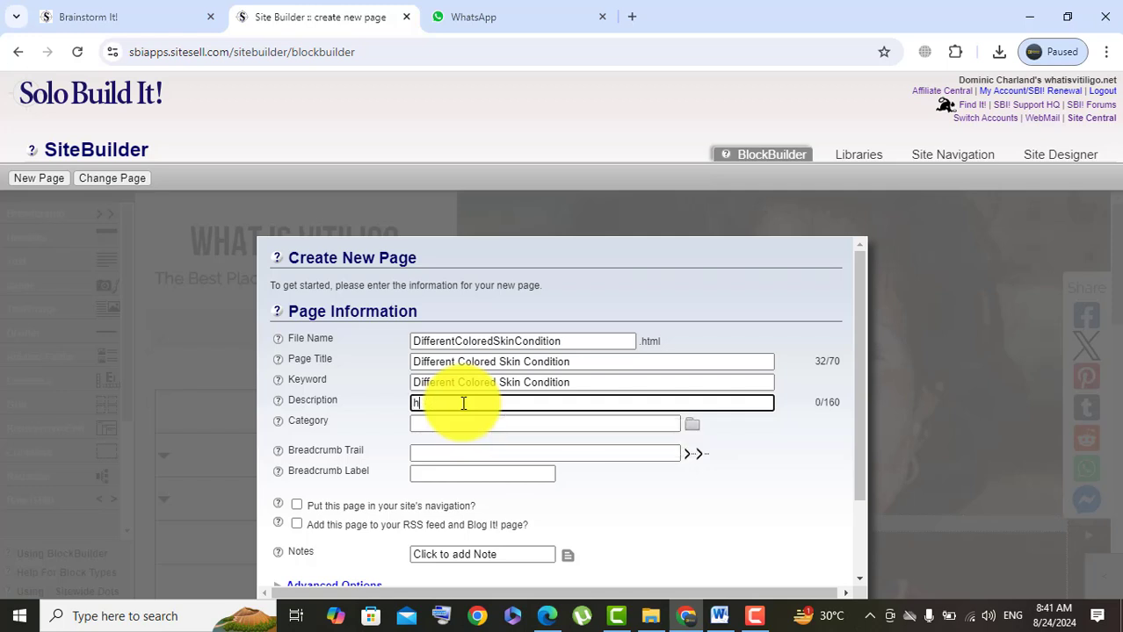
type("is")
key("BackSpace")
key("BackSpace")
key("BackSpace")
type("This ")
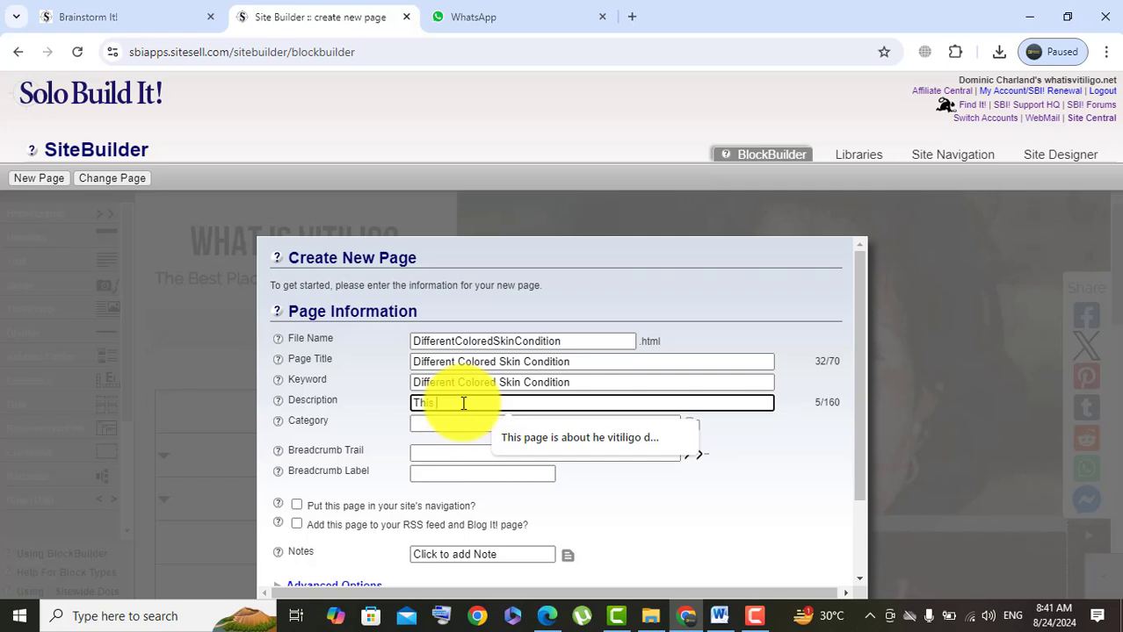
type("page is about")
key("ctrl+v")
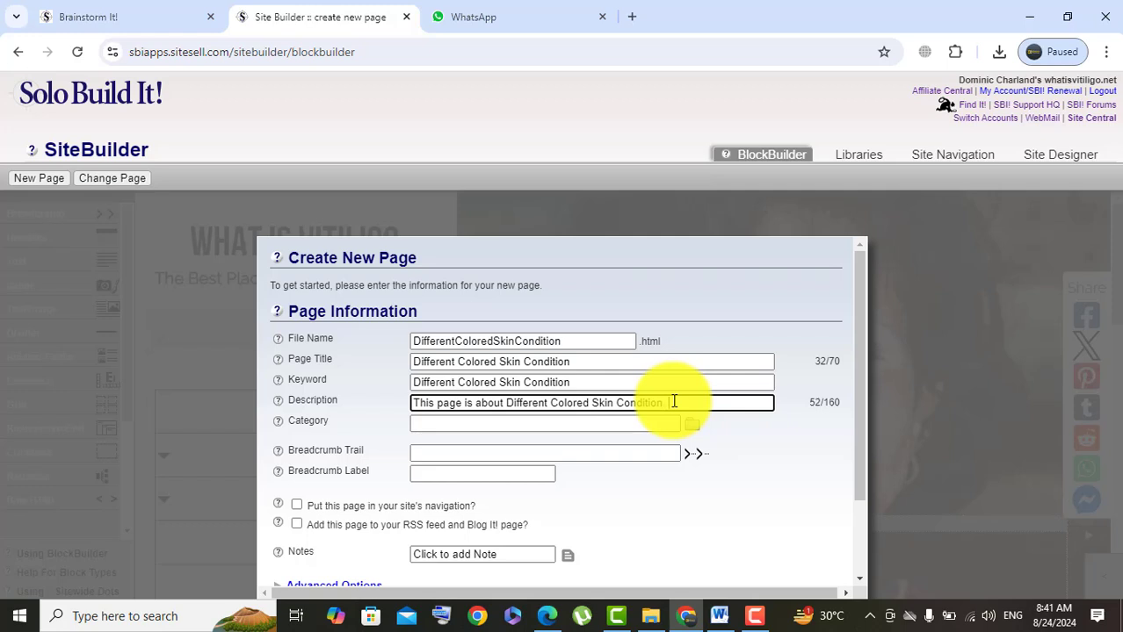
- Complete the page description with ", its causes, symptom and different treatment option."
type("It caus")
type("es, symp")
type("tom")
type("and dif")
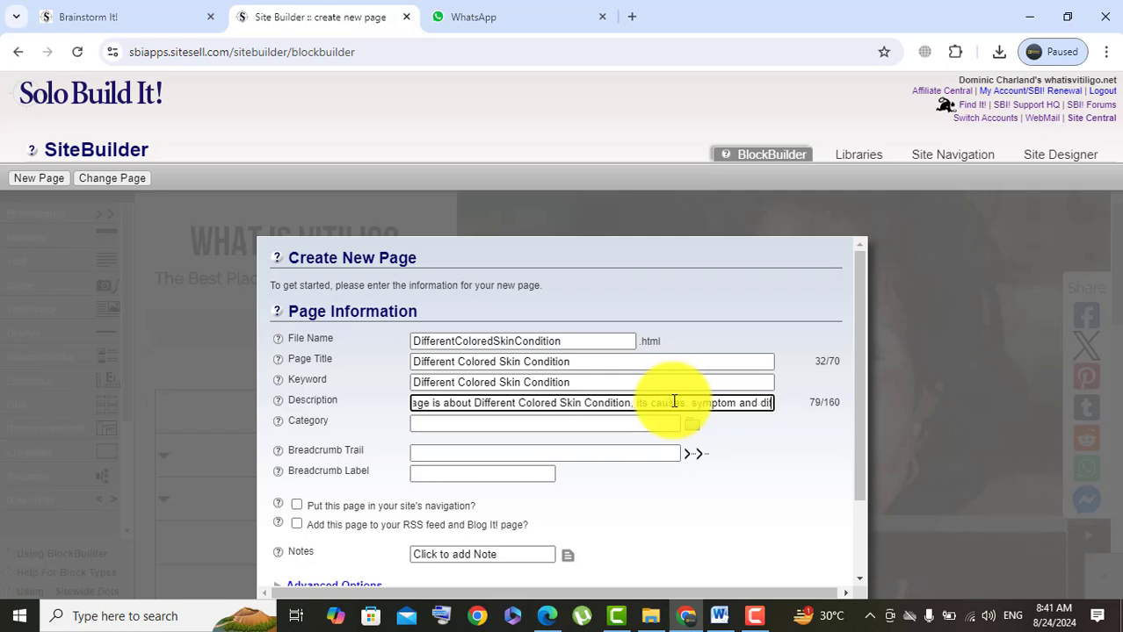
type("fe")
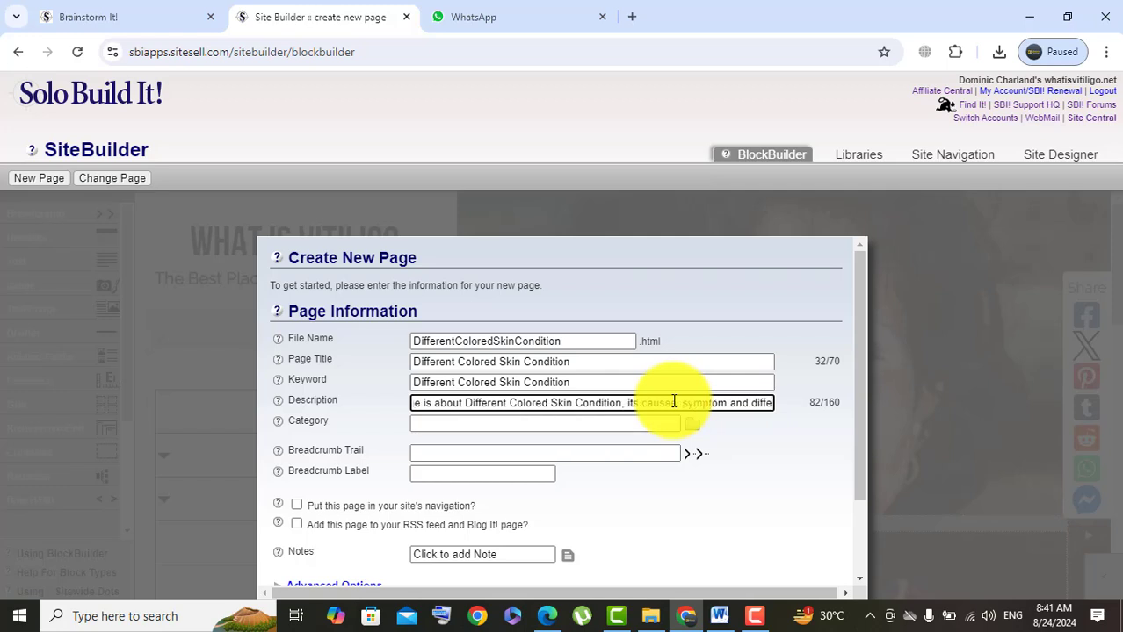
type("ren")
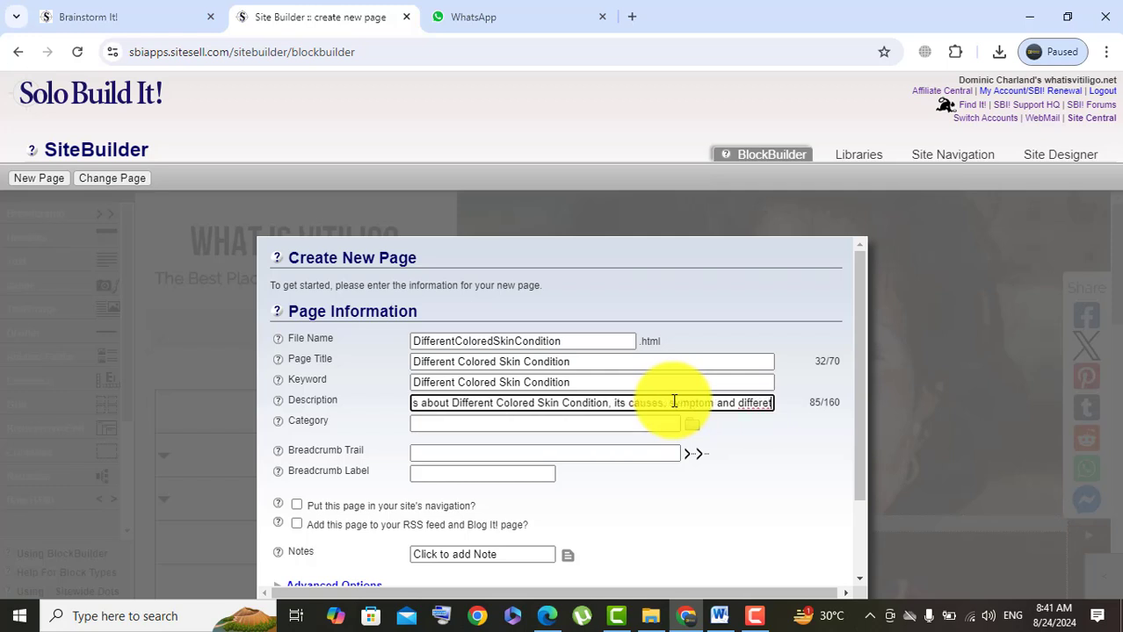
key("BackSpace")
type("nt")
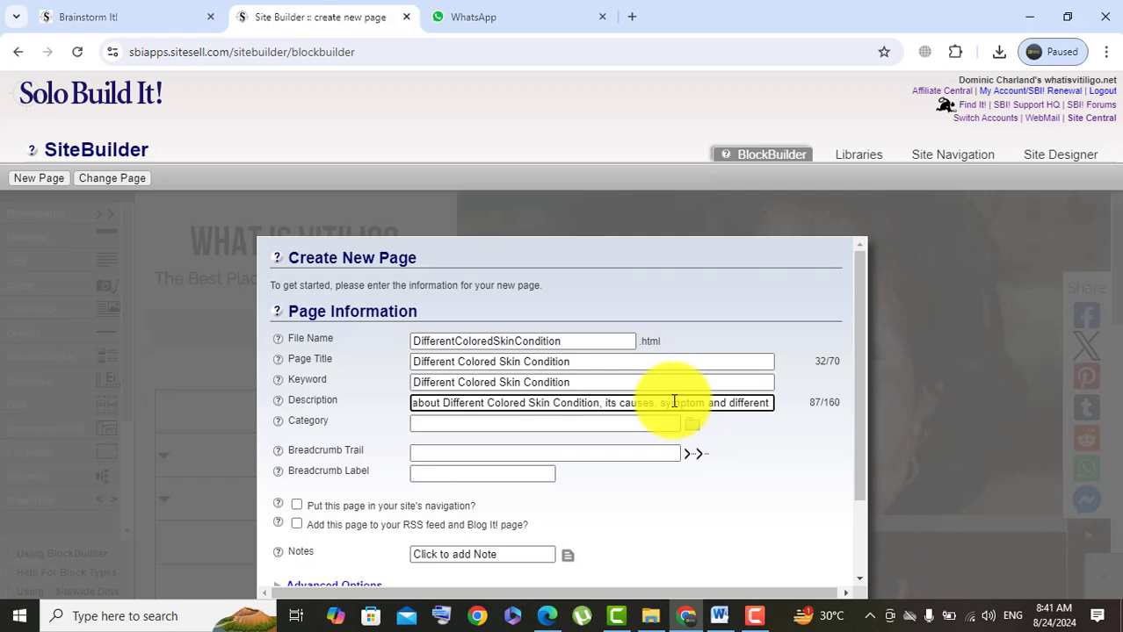
type(" treat")
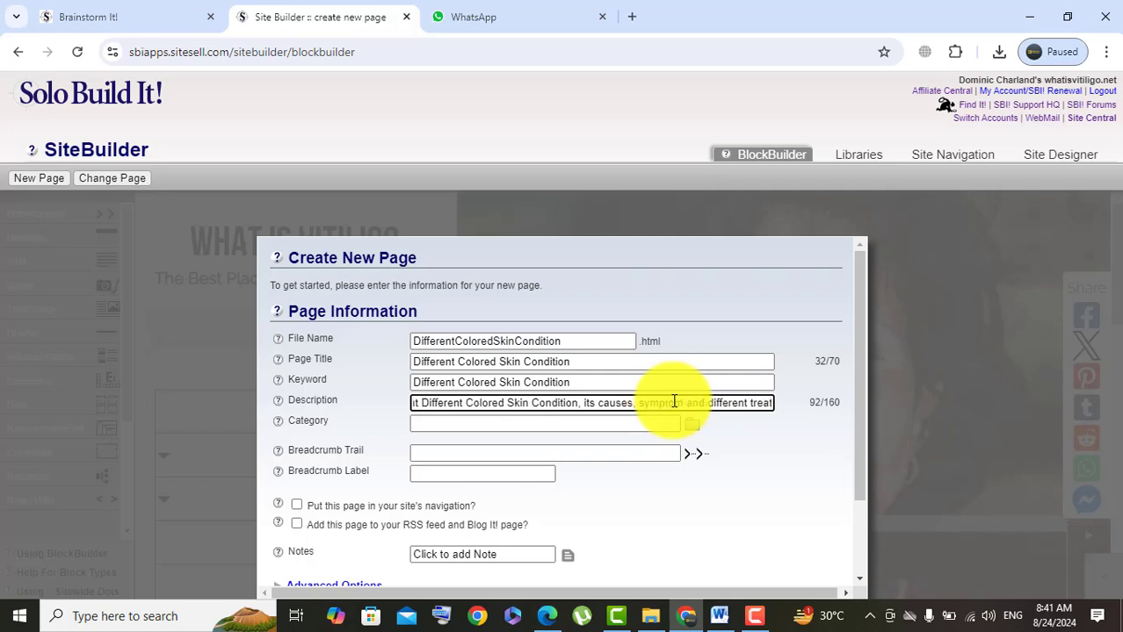
type("ment to")
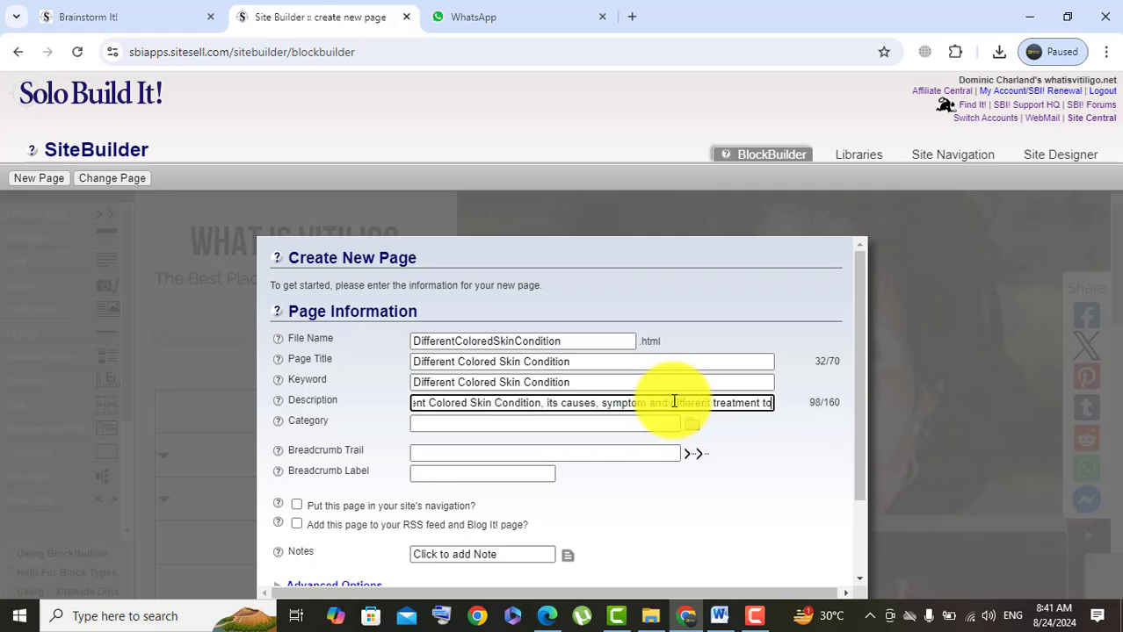
key("BackSpace")
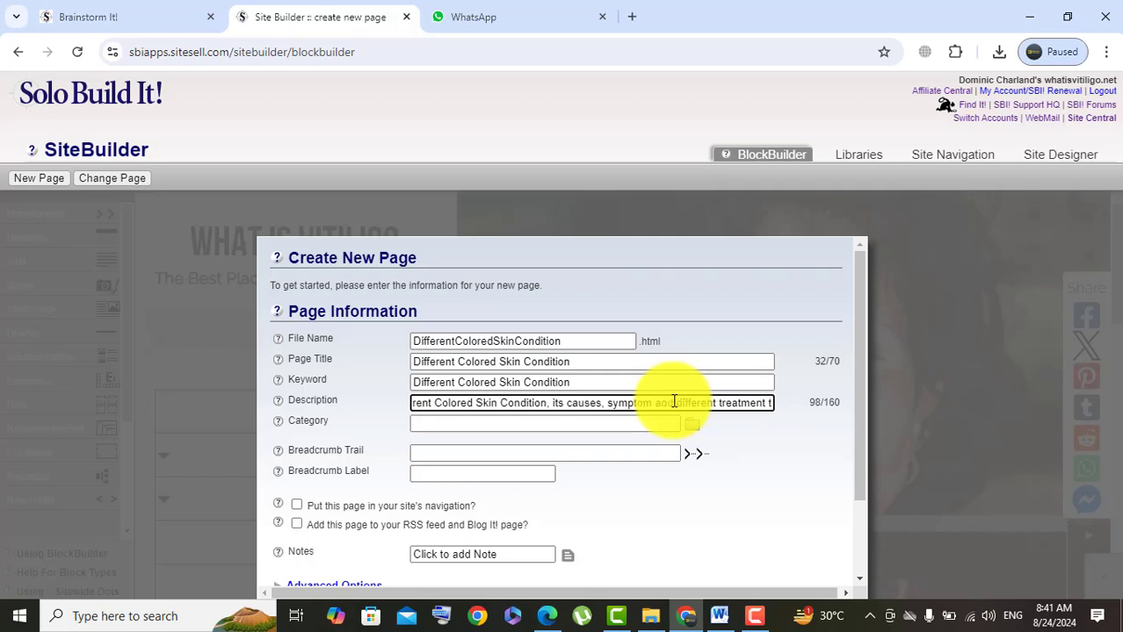
key("BackSpace")
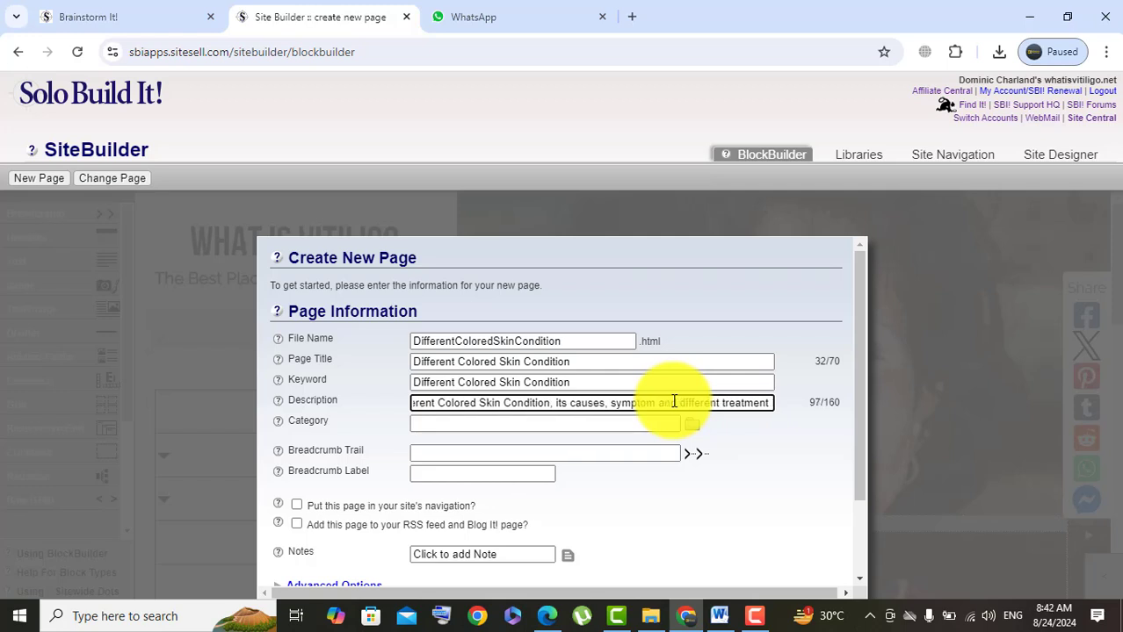
type("option")
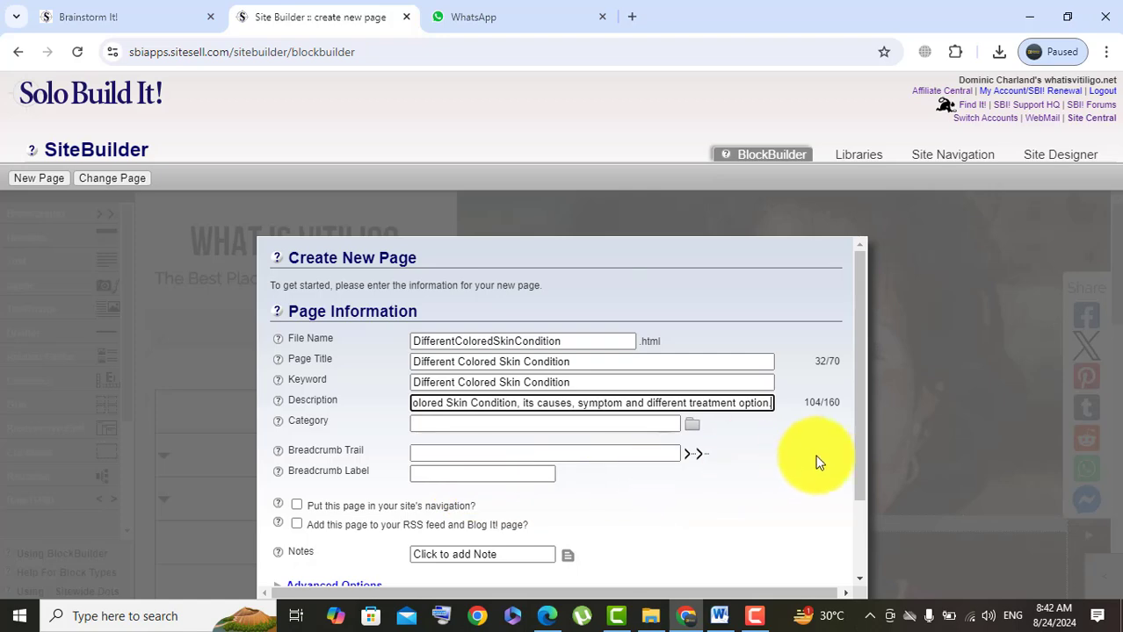
- Include the page in the site's navigation with the menu name "Different Colored Skin Condition", and submit the page information
left_click_drag(864, 480, 866, 551)
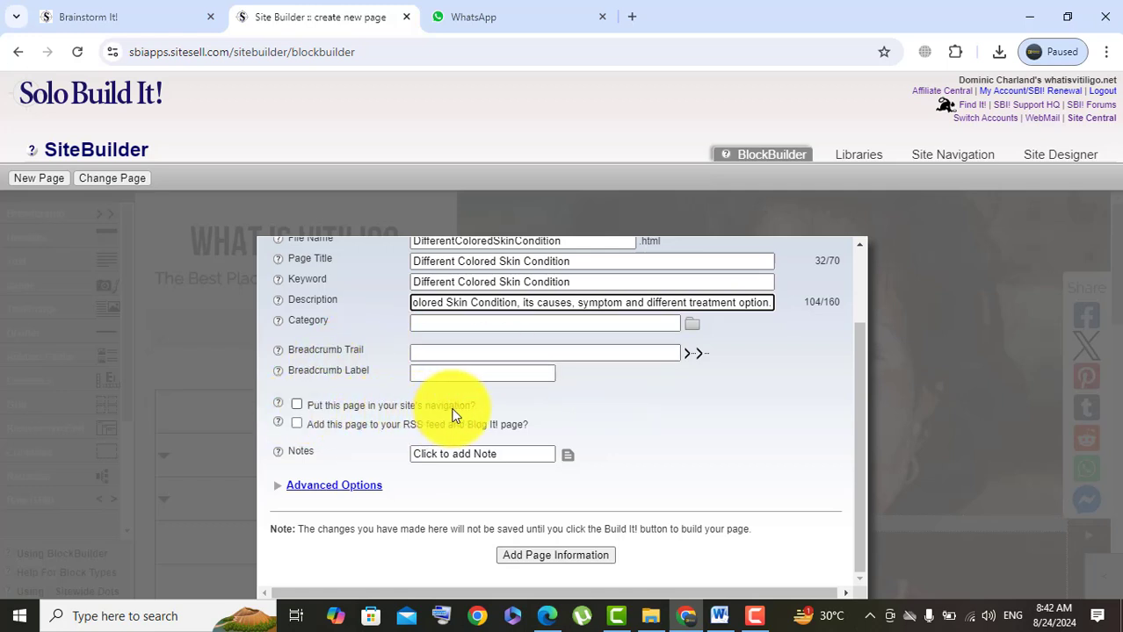
left_click(297, 405)
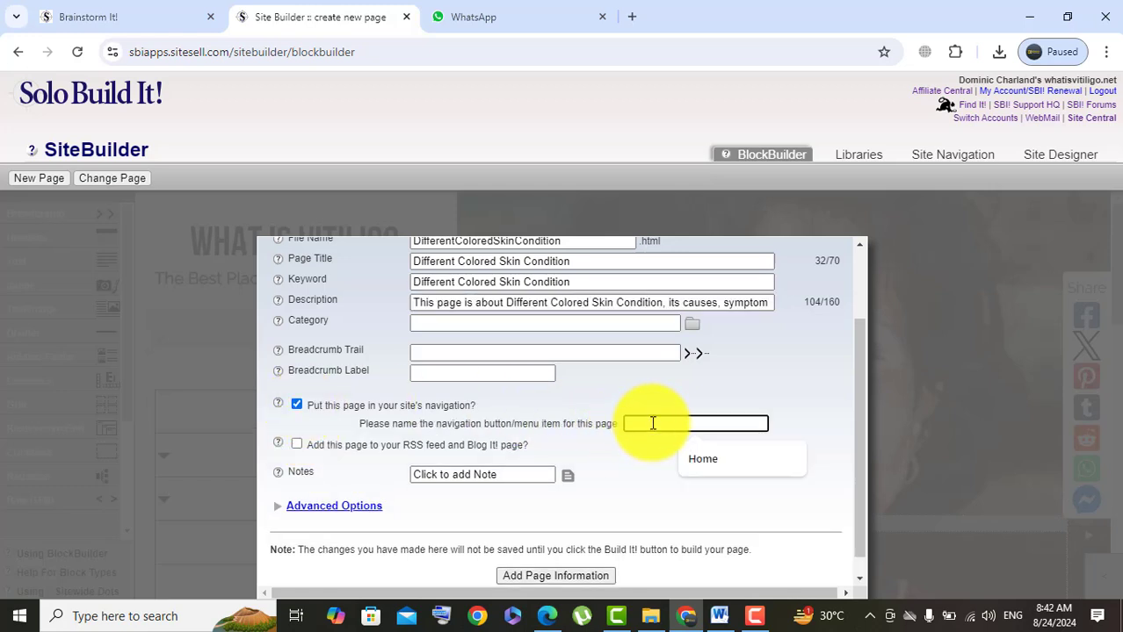
type("Different Colored Skin Condition")
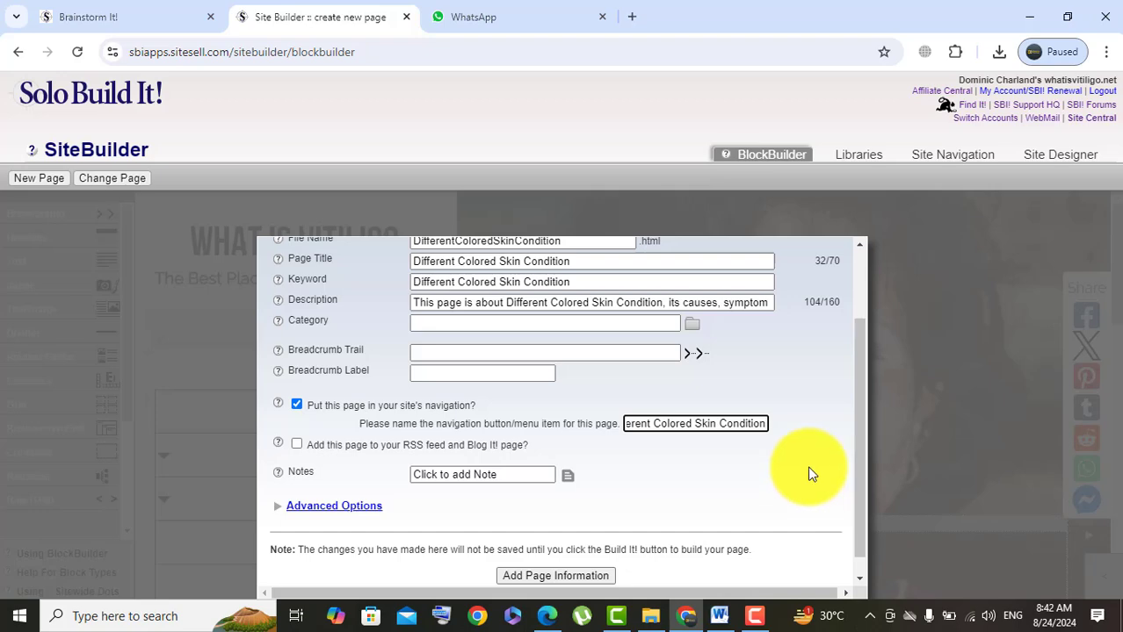
scroll(856, 290, "up", 2)
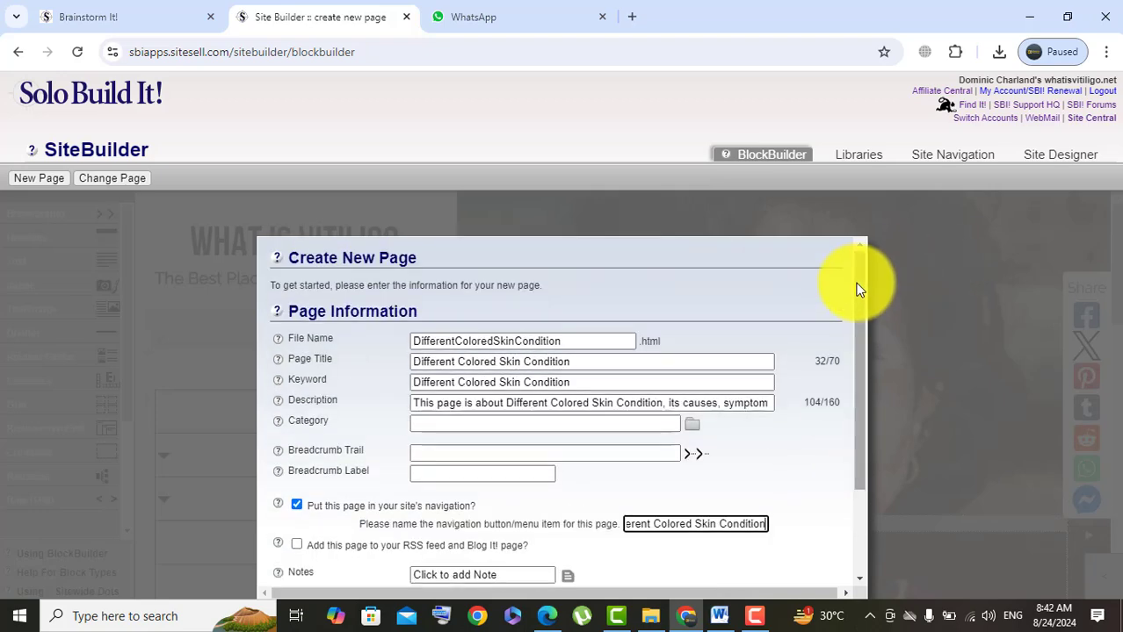
scroll(849, 414, "down", 2)
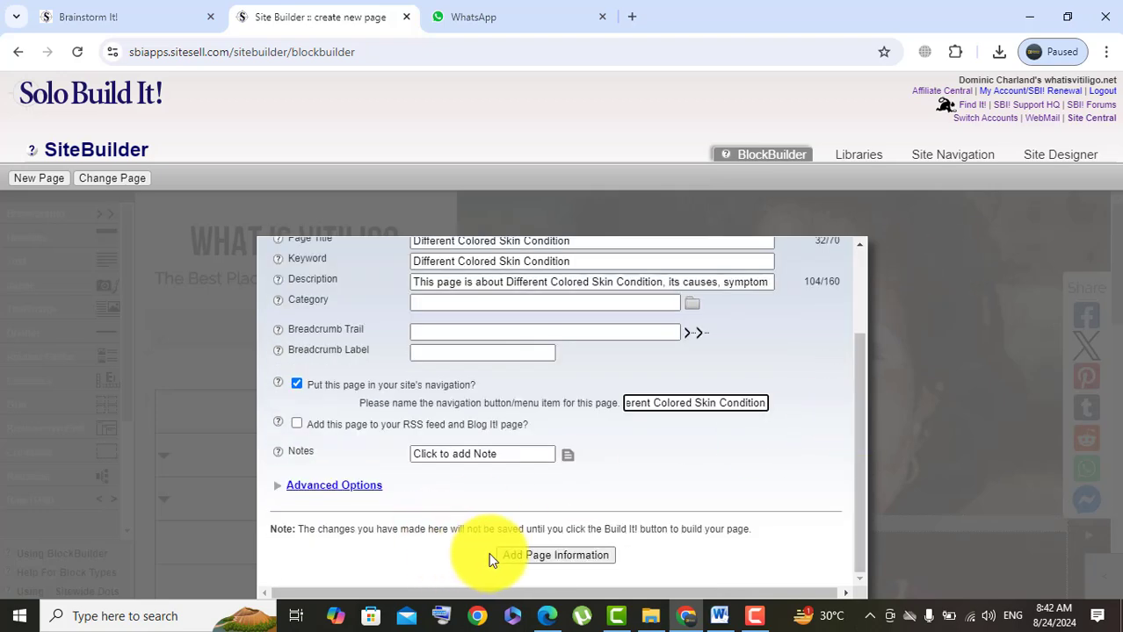
left_click(527, 557)
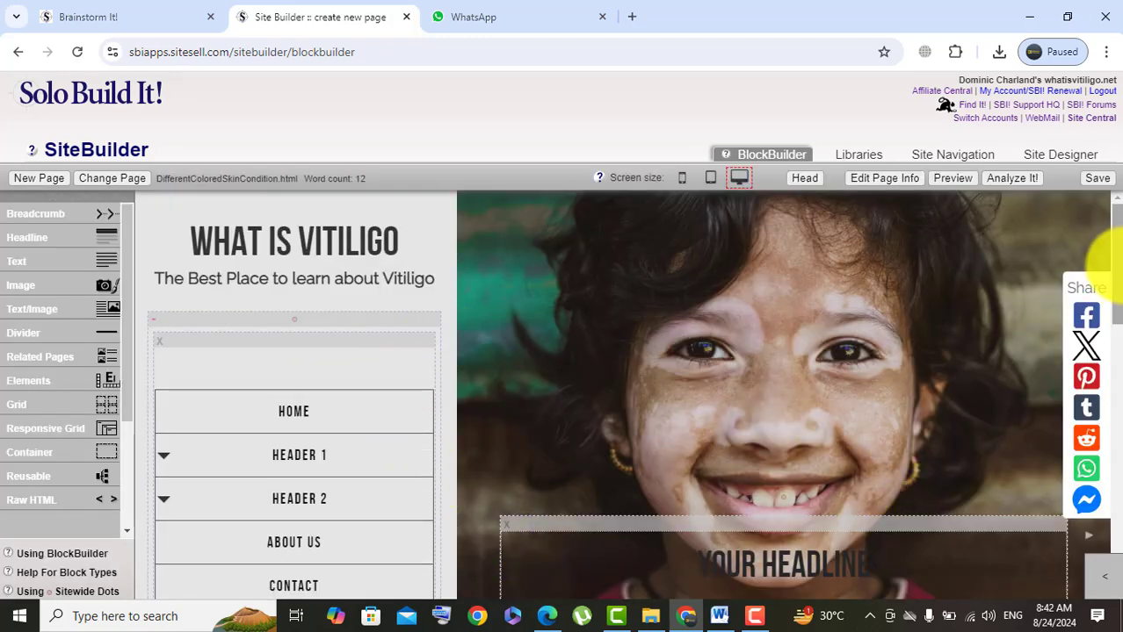
- Clear the placeholder text from the main headline block over the header photo
left_click_drag(1117, 260, 1121, 339)
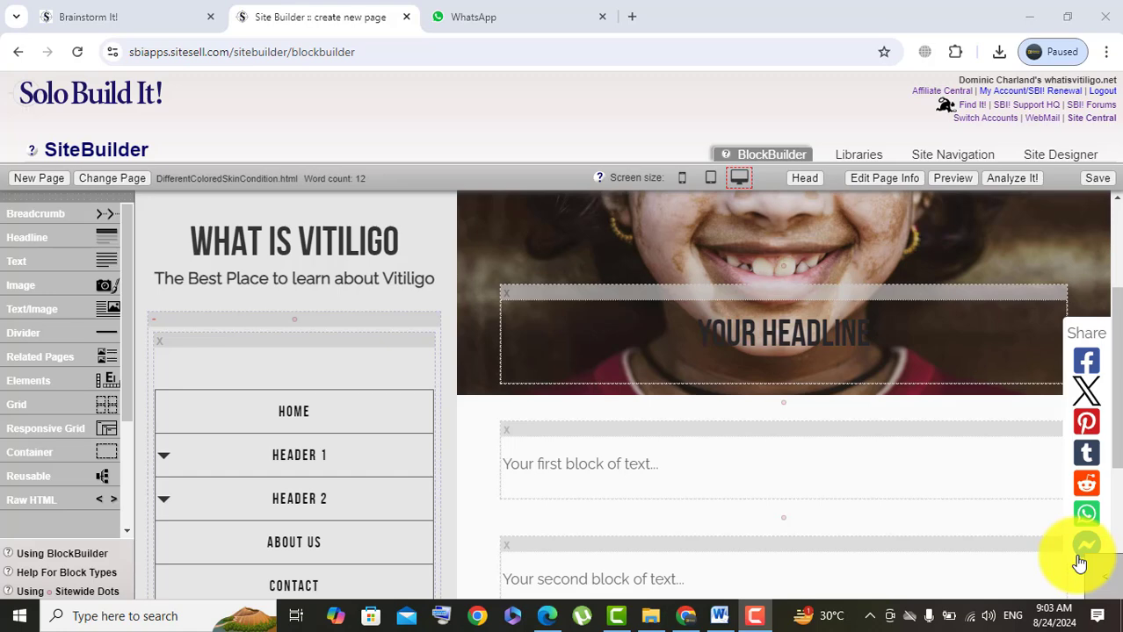
left_click(875, 332)
key("BackSpace")
key("BackSpace")
key("BackSpace")
key("BackSpace")
key("BackSpace")
key("BackSpace")
key("BackSpace")
key("BackSpace")
key("BackSpace")
key("BackSpace")
key("BackSpace")
key("BackSpace")
key("BackSpace")
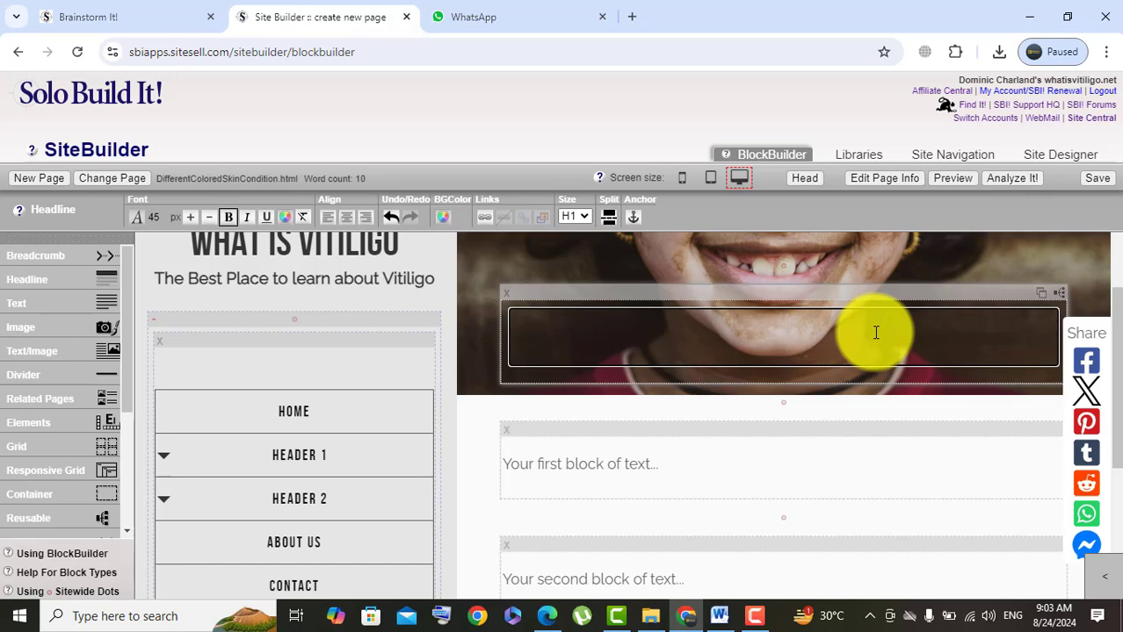
- Copy the article title from Word and enter "Different Colored Skin Condition" in Chrome's main headline block, preceded by blank lines to clear the photo
left_click(722, 617)
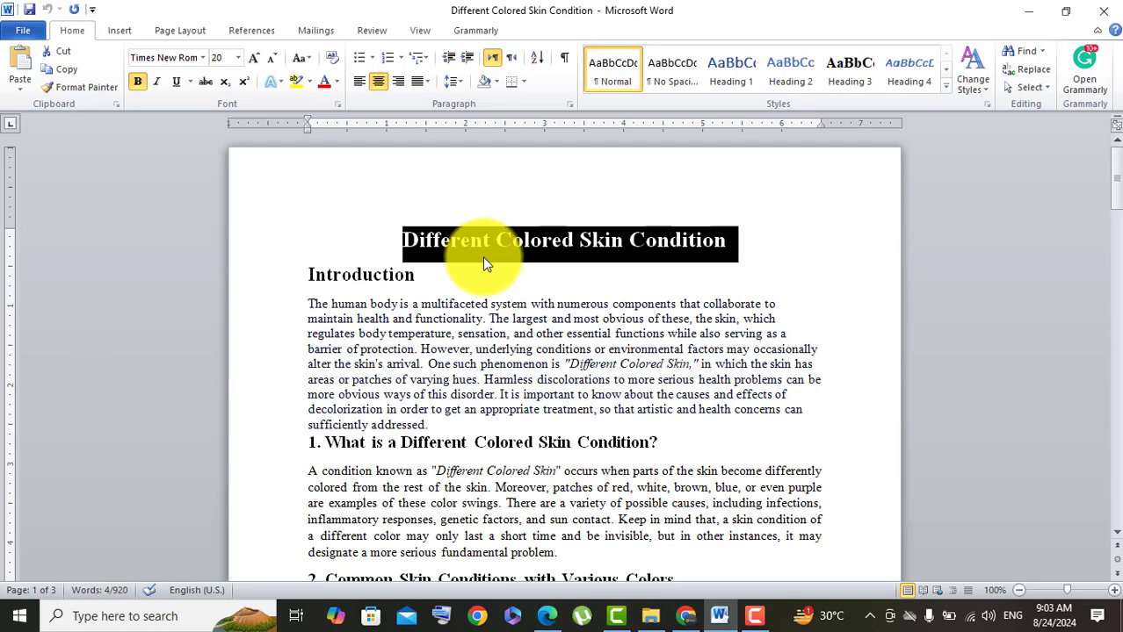
left_click(687, 616)
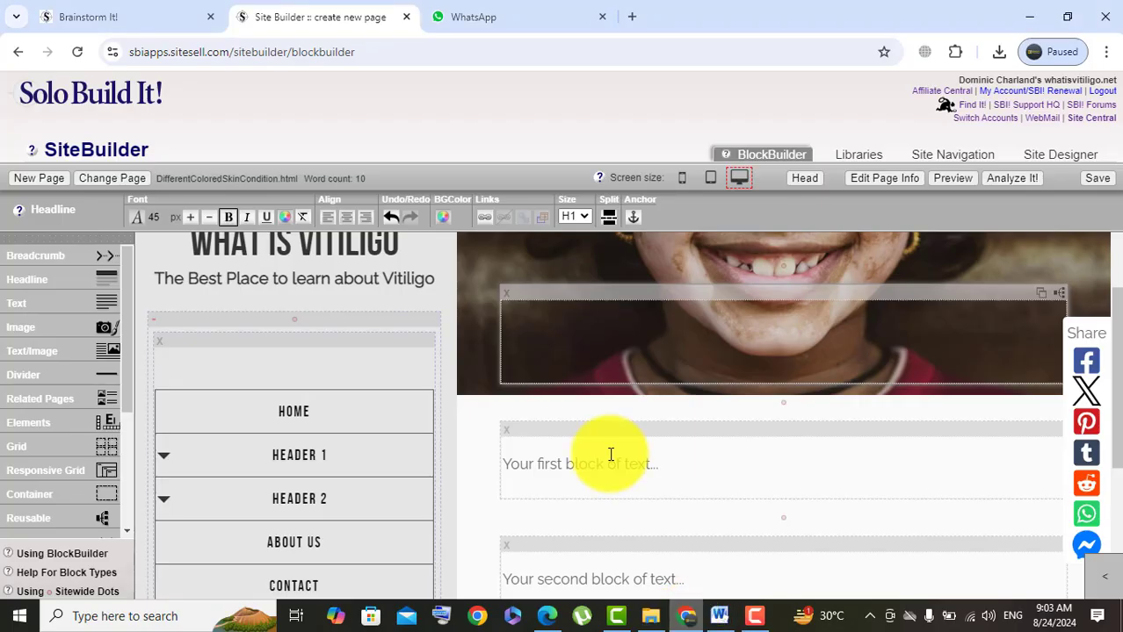
left_click(641, 355)
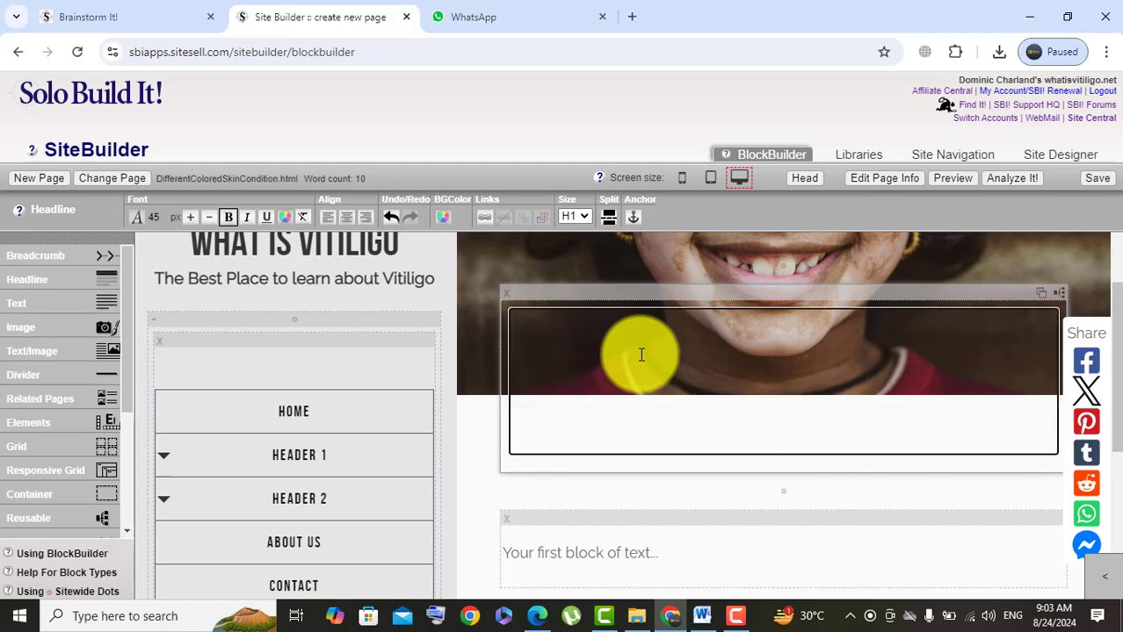
key("Return")
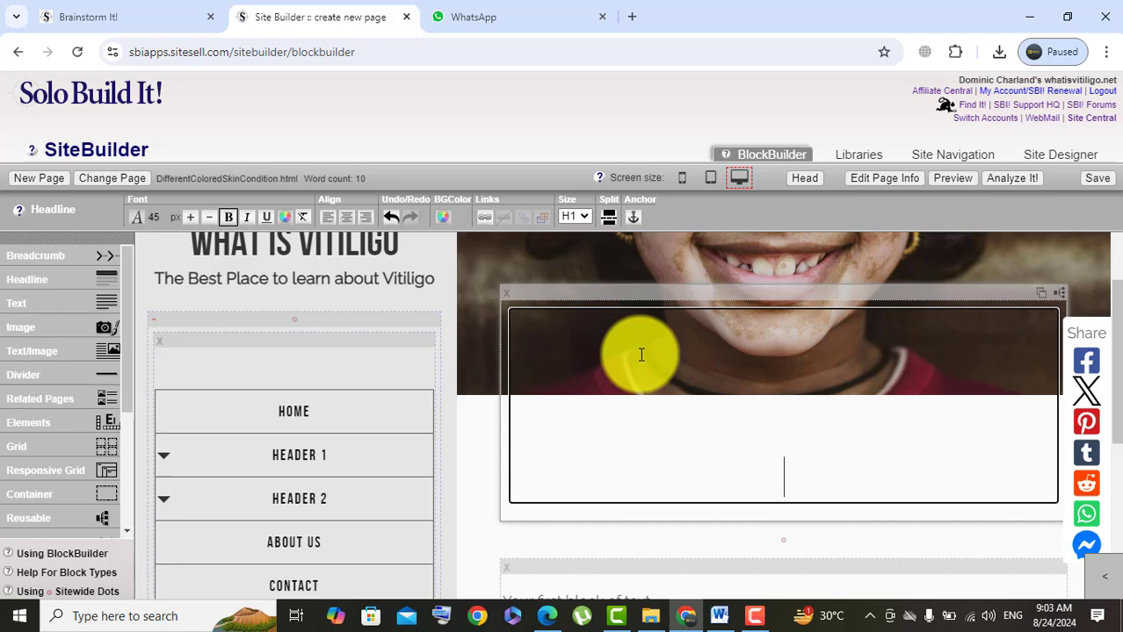
type("DIFFERENT COLORED SKIN CONDITION")
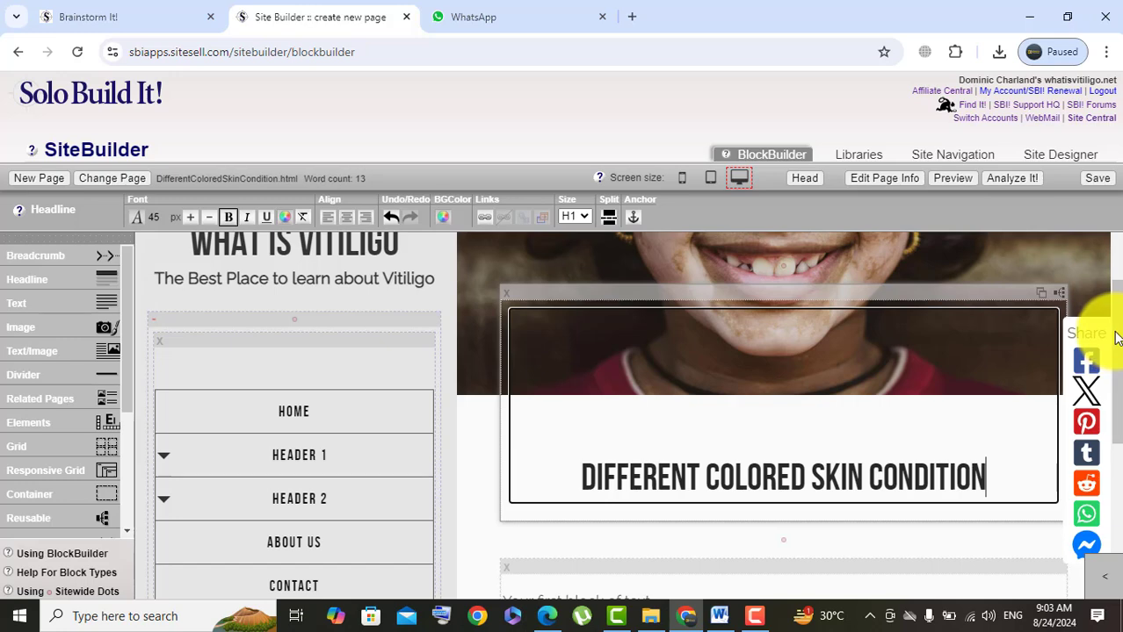
- Add a new headline block between the main headline and the first text block
left_click_drag(1115, 334, 1118, 362)
scroll(1108, 360, "up", 4)
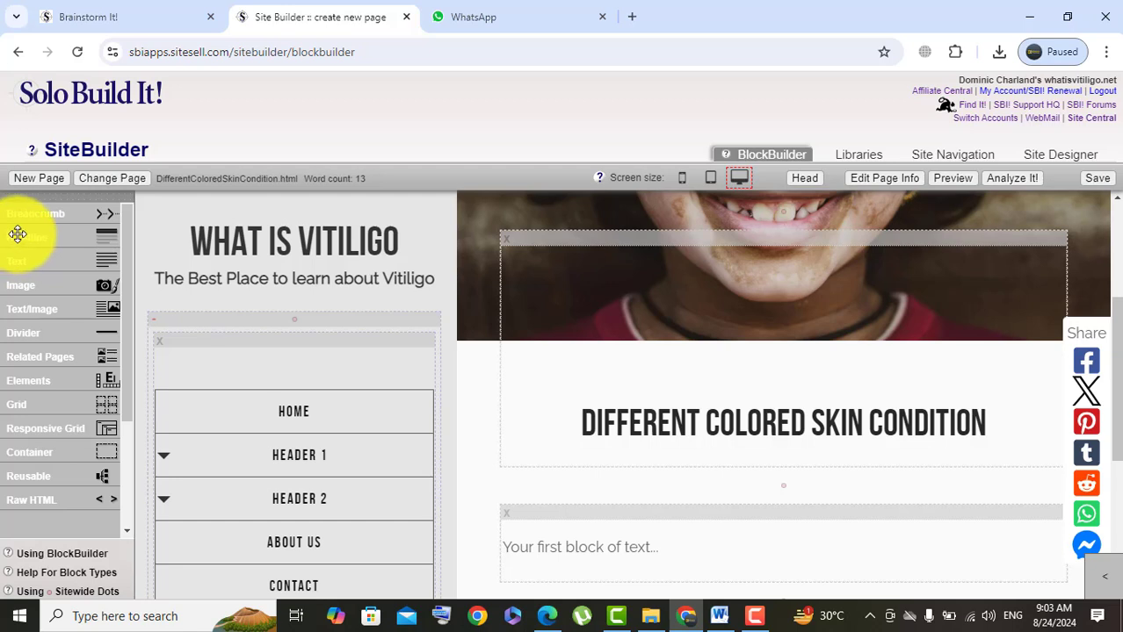
left_click(719, 615)
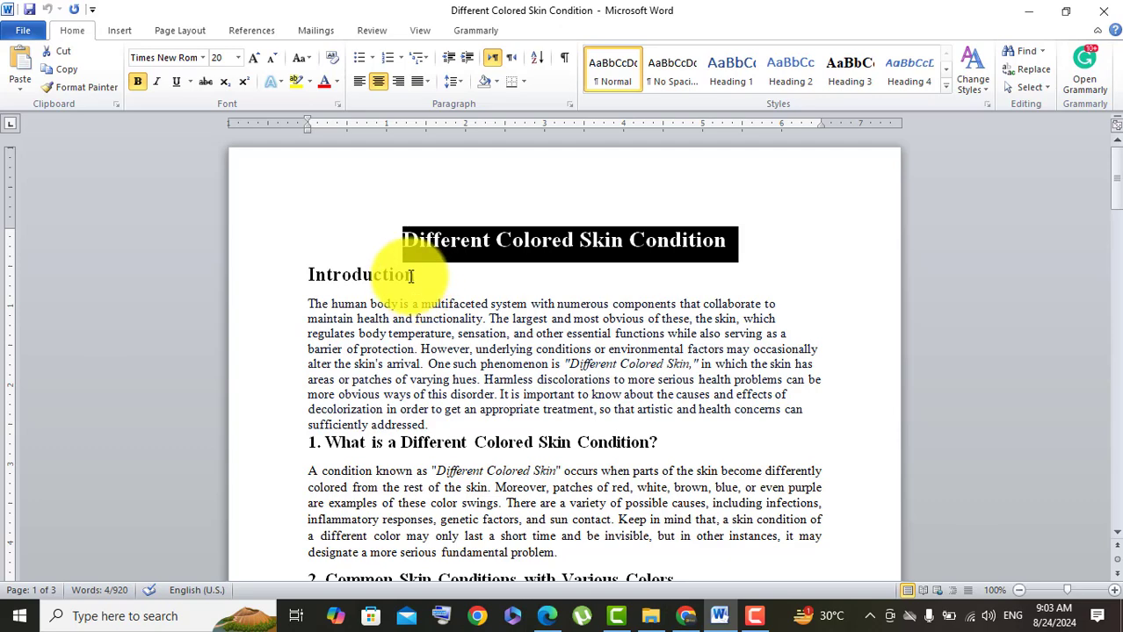
left_click(720, 617)
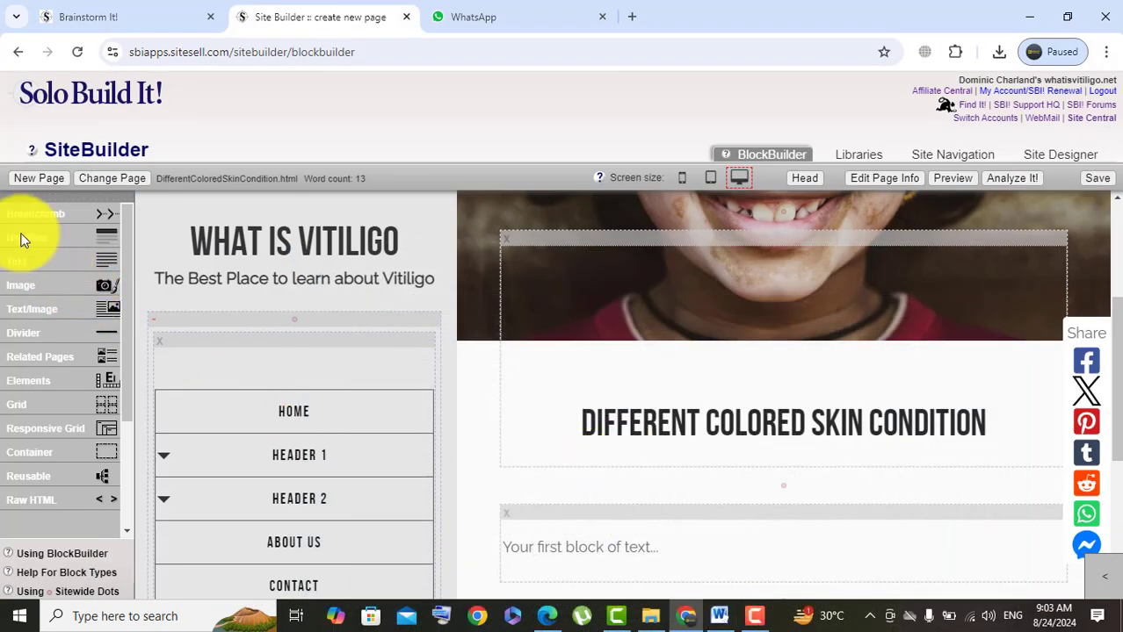
left_click_drag(22, 238, 614, 463)
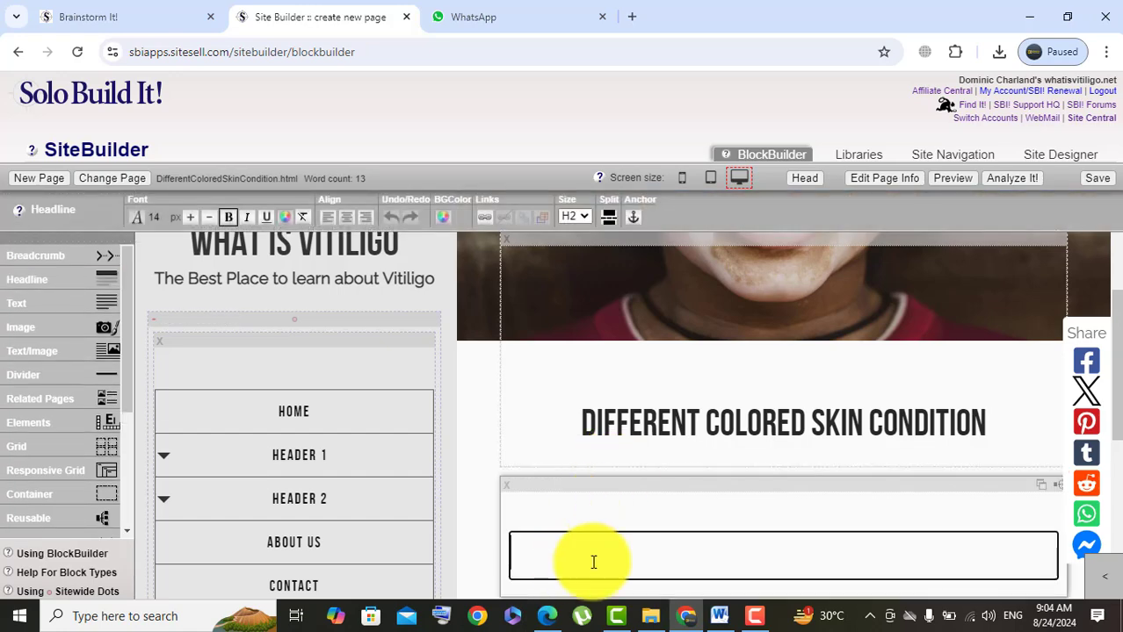
- Copy the Introduction heading from the Word article and enter it in Chrome's new headline block as "Introduction:", keeping size H2
left_click(718, 616)
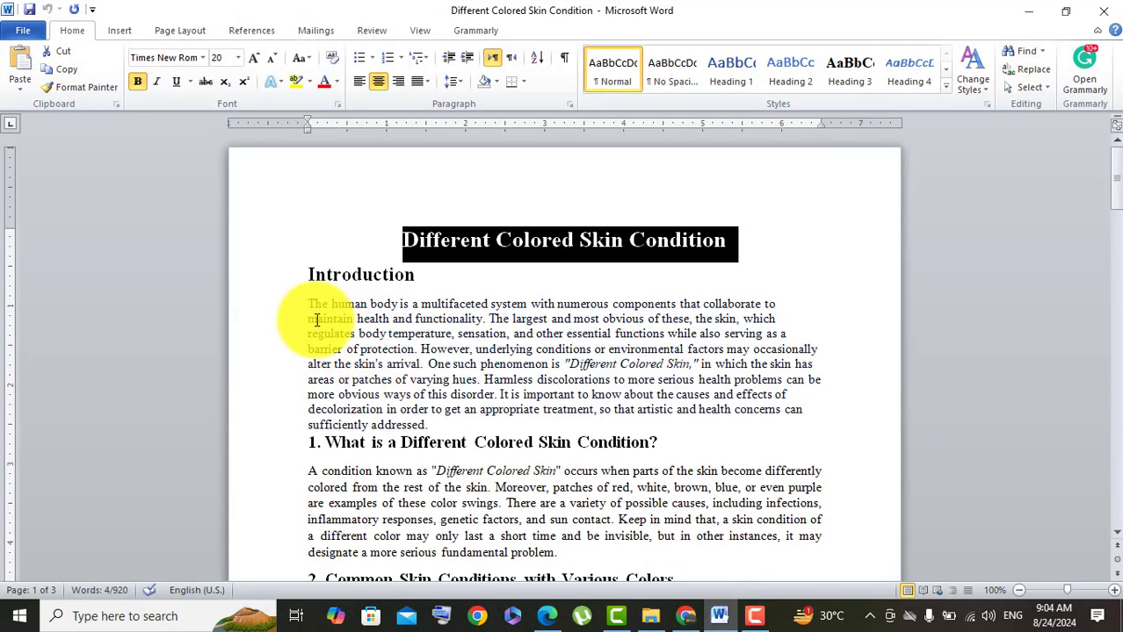
left_click(277, 279)
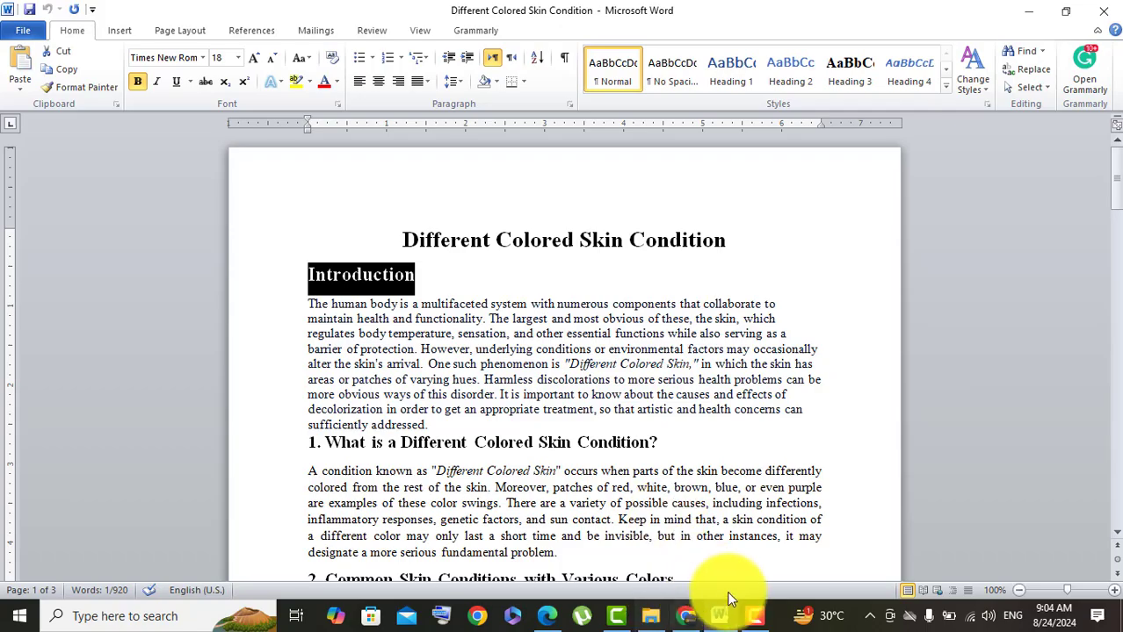
left_click(685, 622)
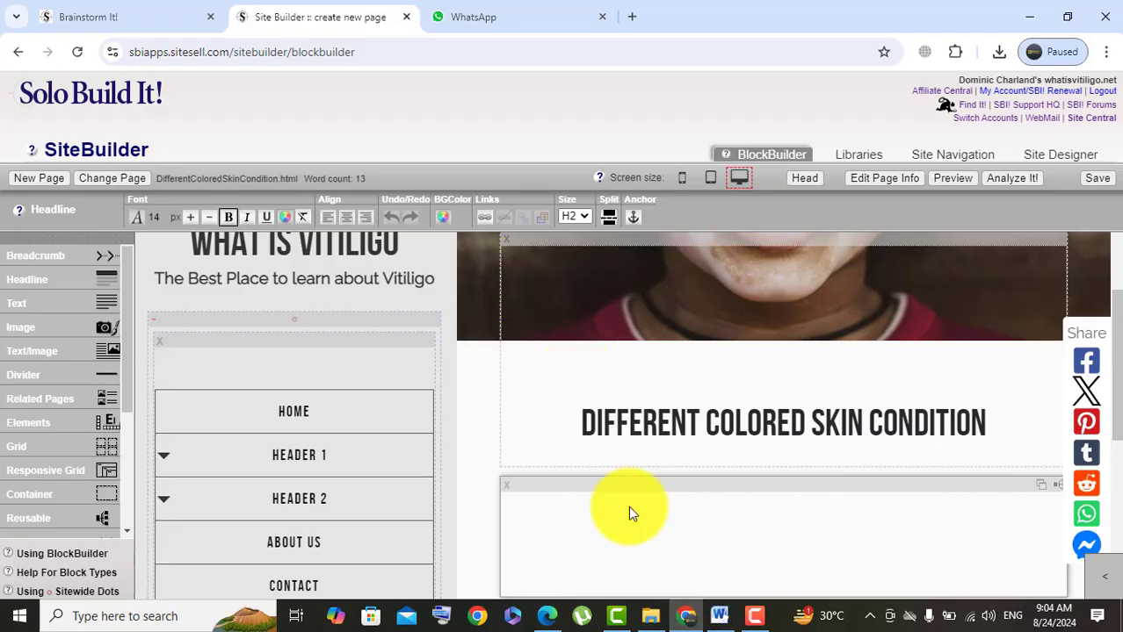
left_click(664, 534)
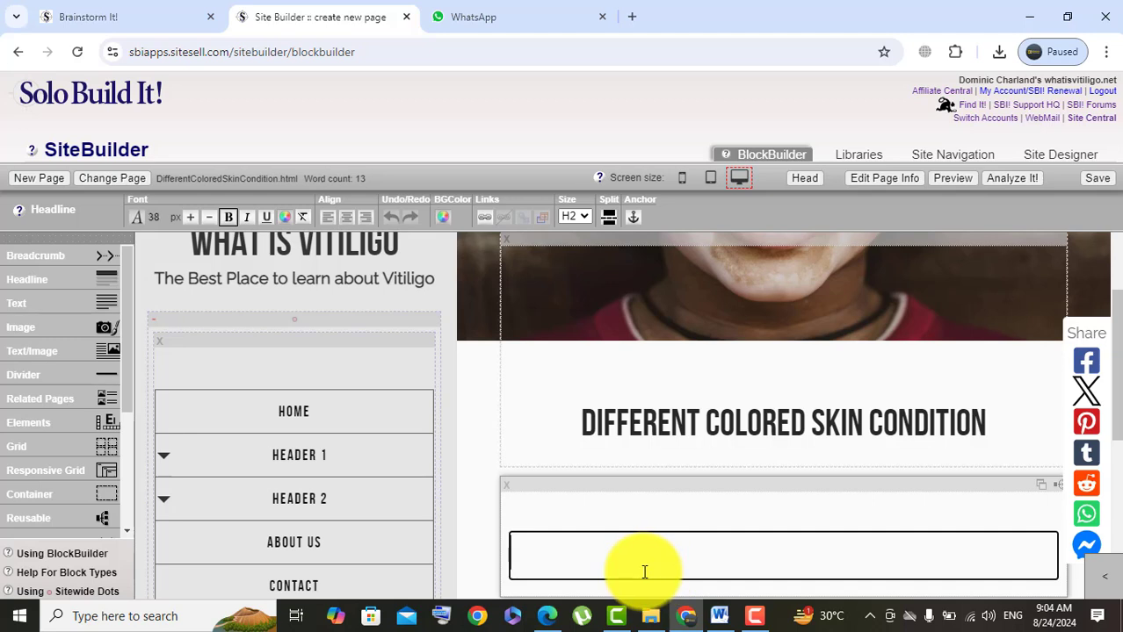
type("INTRODUCTION")
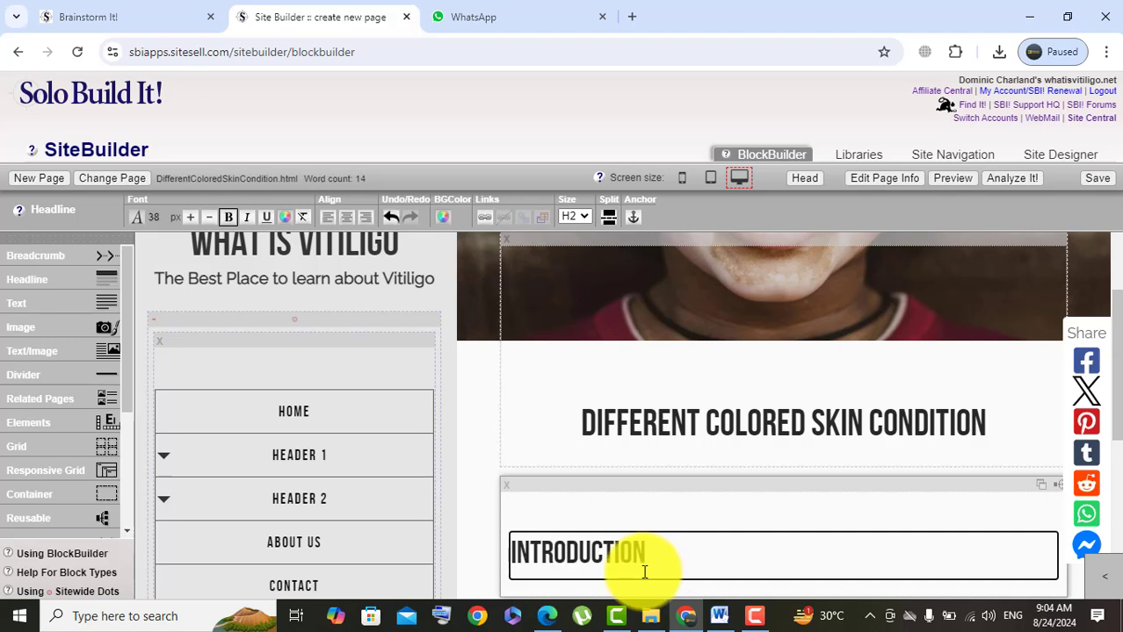
type(":")
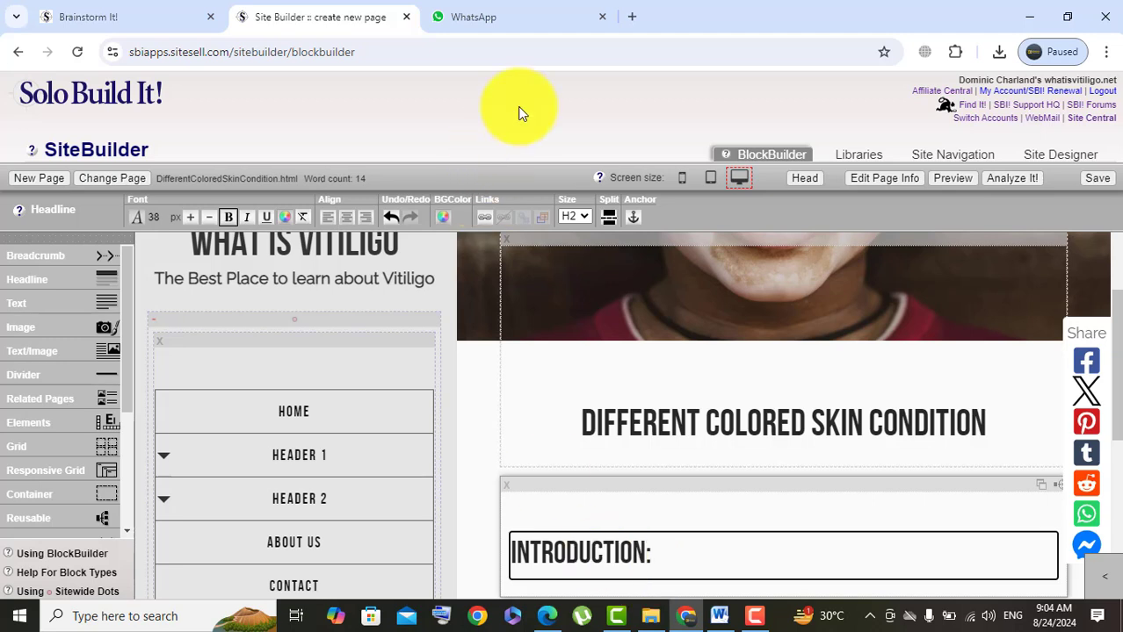
left_click(585, 217)
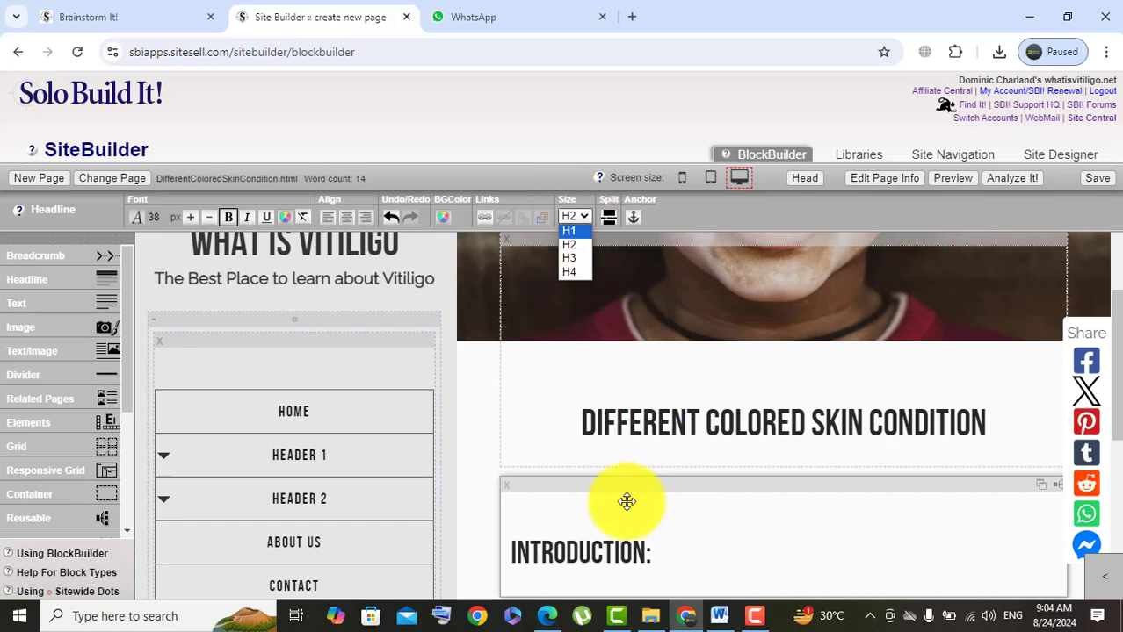
left_click(671, 552)
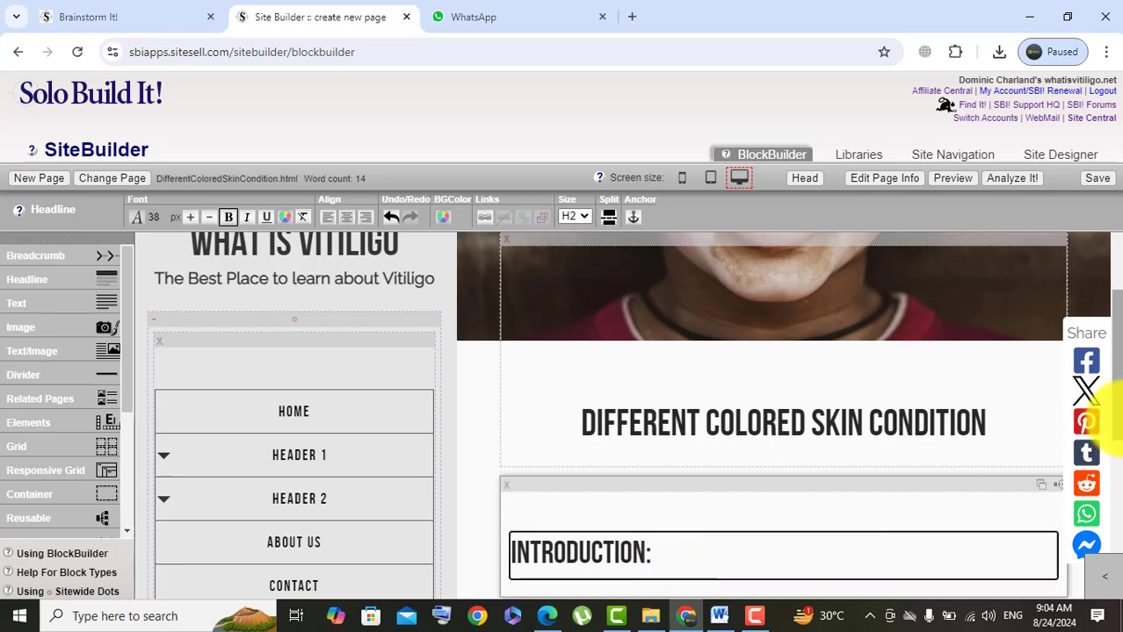
- Clear the placeholder text from the first text block below the Introduction headline
scroll(1098, 404, "down", 7)
scroll(1098, 395, "up", 7)
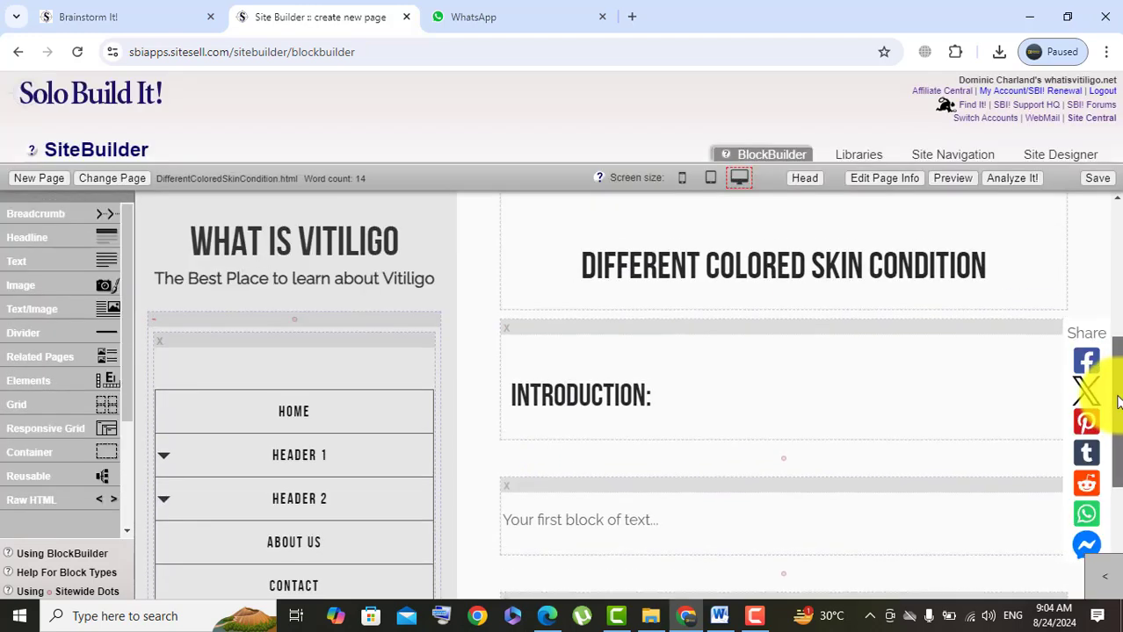
scroll(1098, 390, "down", 6)
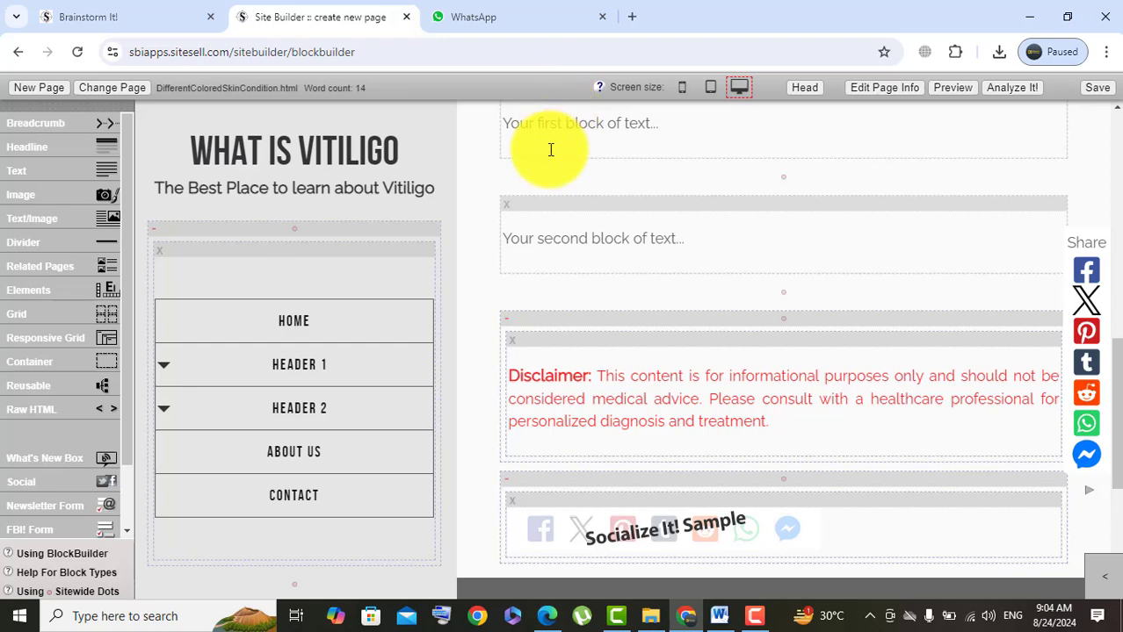
left_click(667, 124)
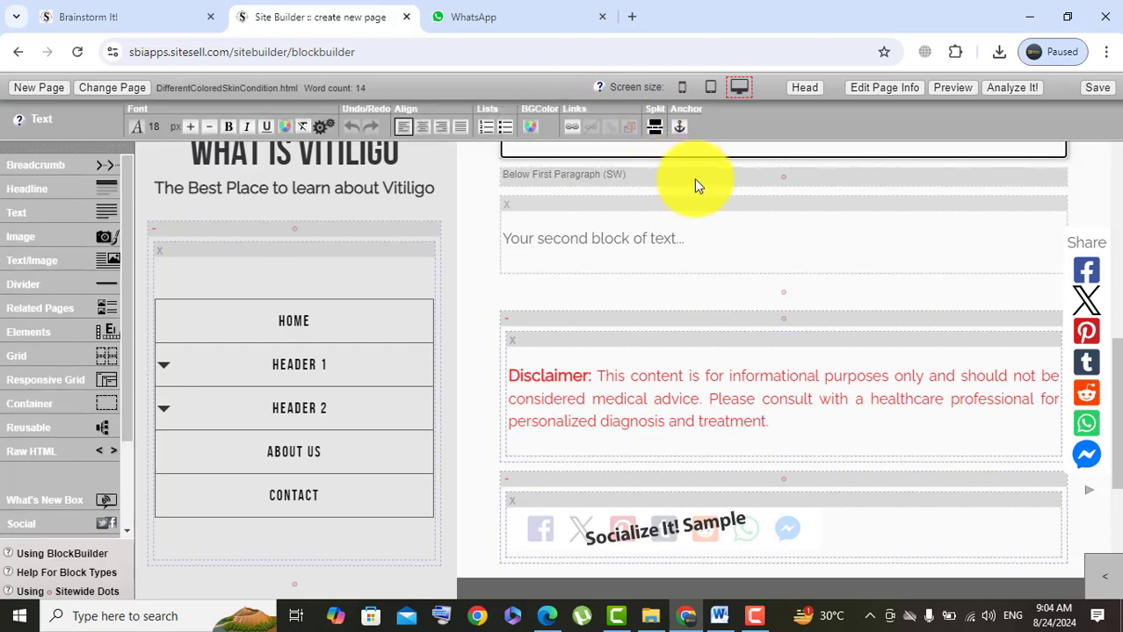
scroll(1114, 391, "up", 5)
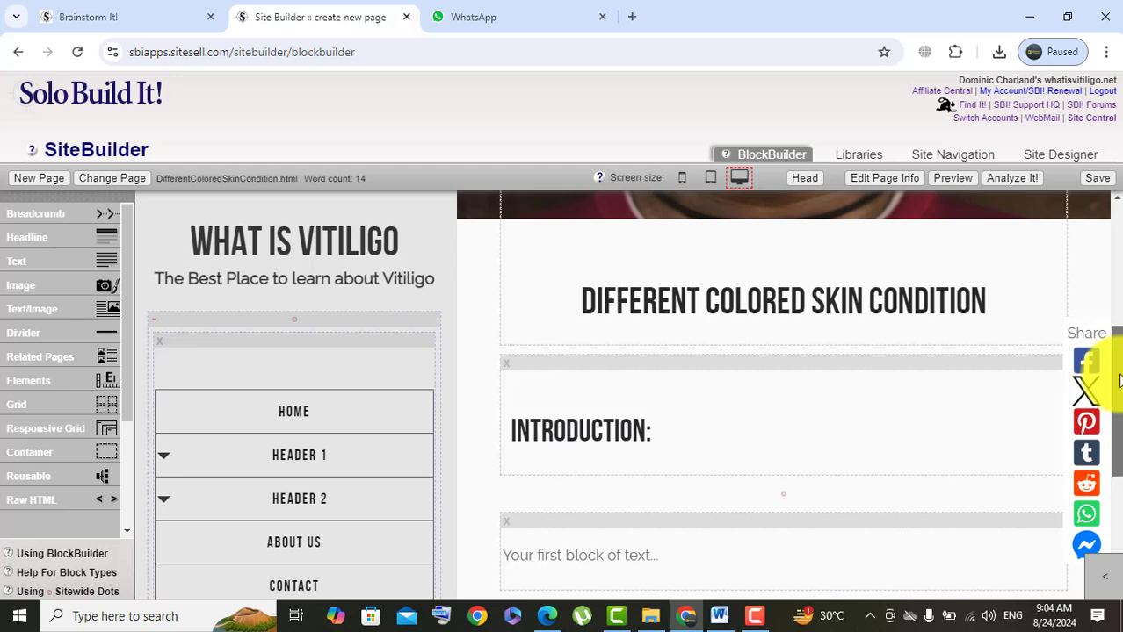
left_click(684, 552)
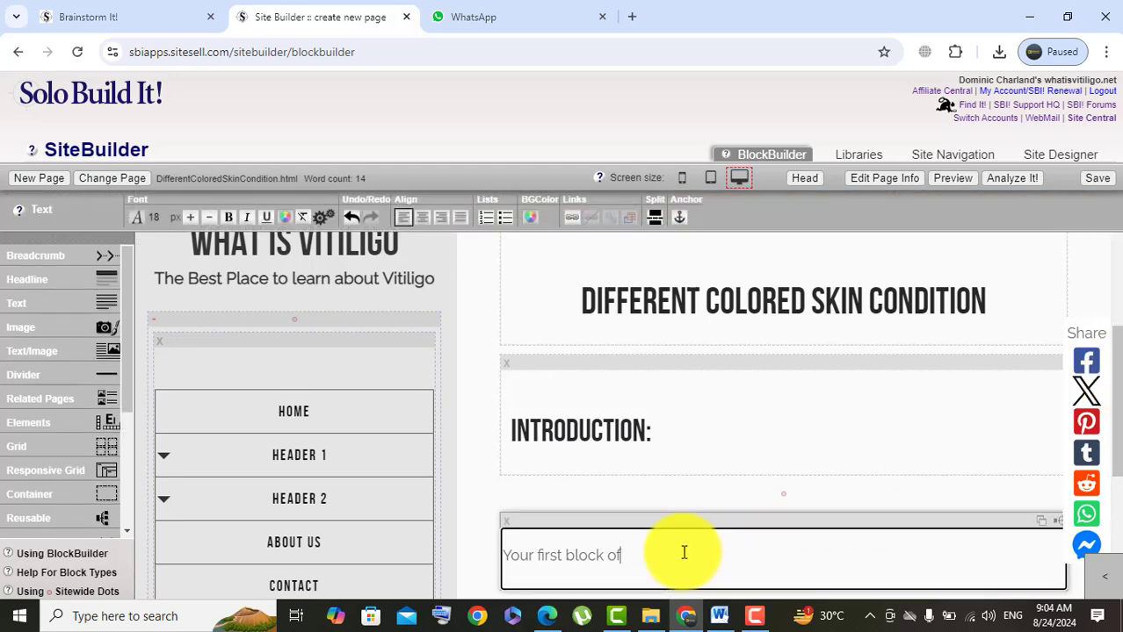
key("BackSpace")
key("BackSpace")
key("BackSpace")
key("BackSpace")
key("BackSpace")
key("BackSpace")
key("BackSpace")
key("BackSpace")
key("BackSpace")
key("BackSpace")
key("BackSpace")
key("BackSpace")
key("BackSpace")
key("BackSpace")
key("BackSpace")
key("BackSpace")
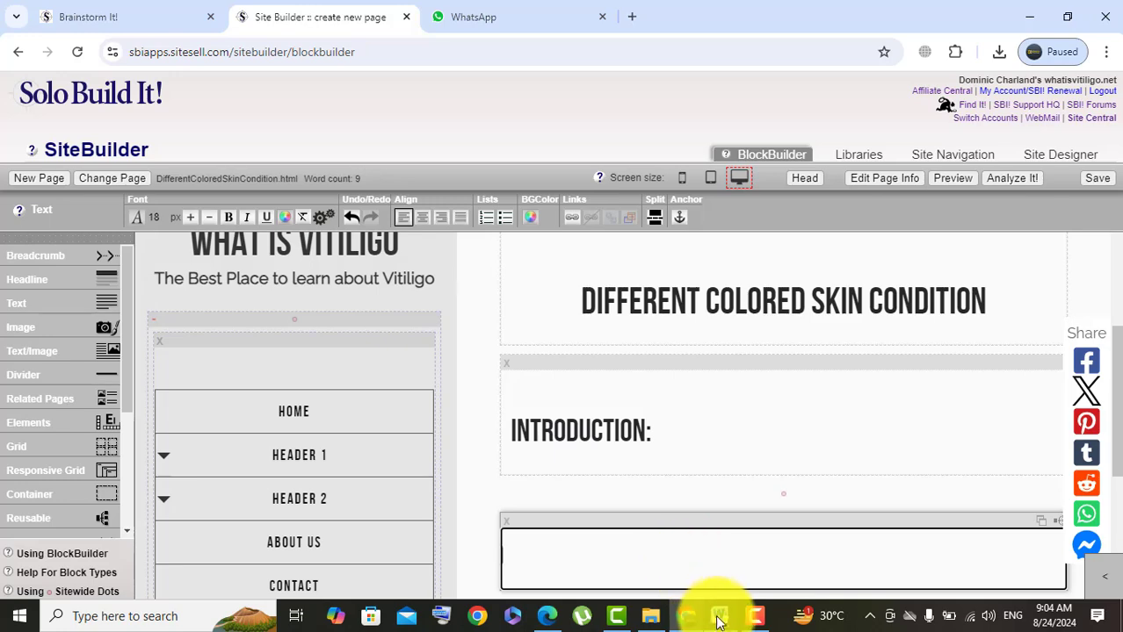
- Copy the paragraph under the Introduction heading in Word and paste it into the empty text block below the Introduction headline in Chrome
left_click(719, 616)
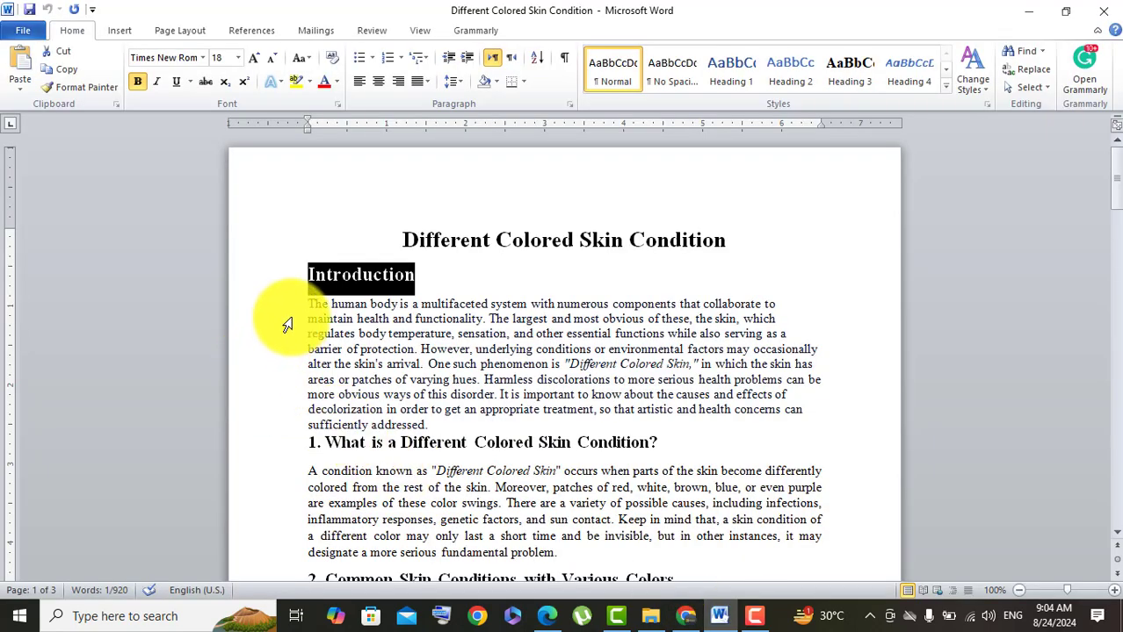
left_click_drag(307, 304, 413, 320)
left_click_drag(560, 369, 516, 423)
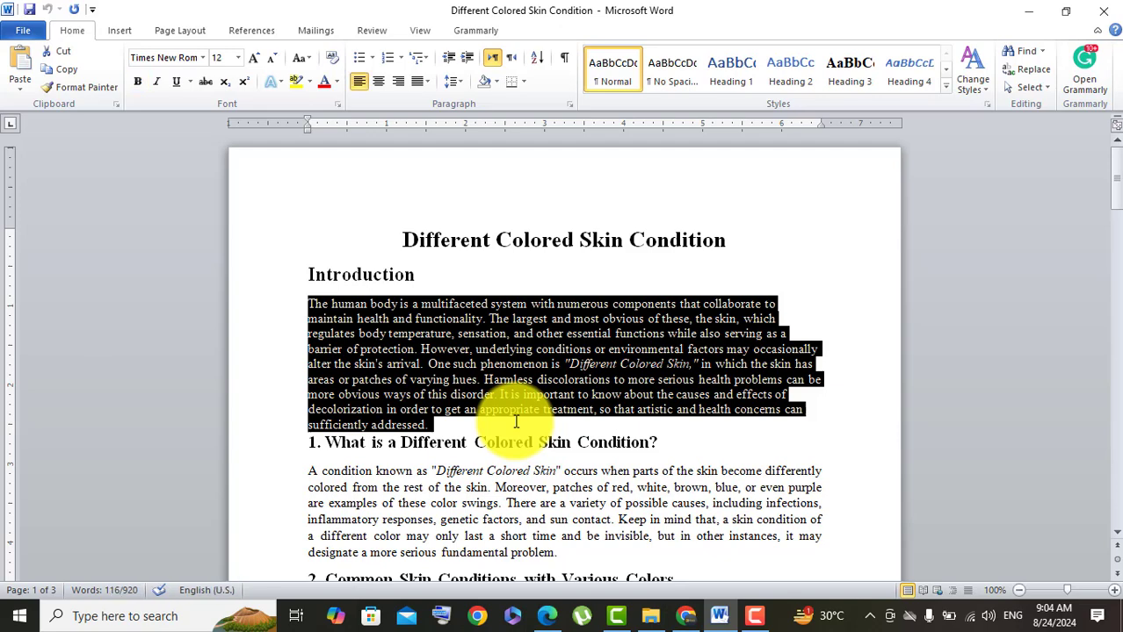
left_click(685, 615)
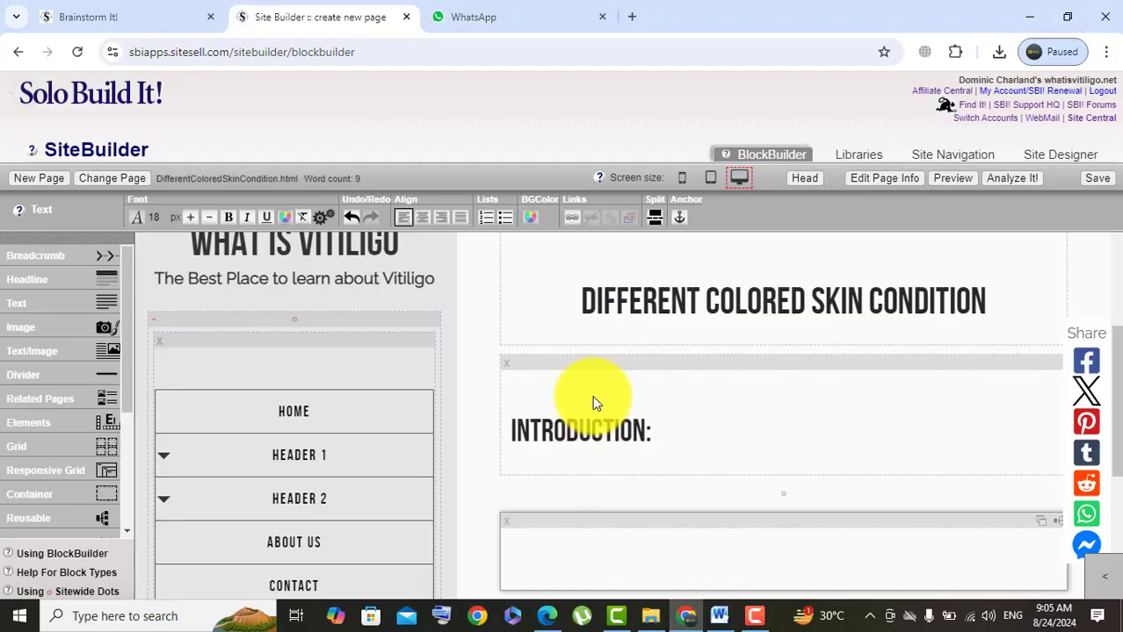
left_click(702, 573)
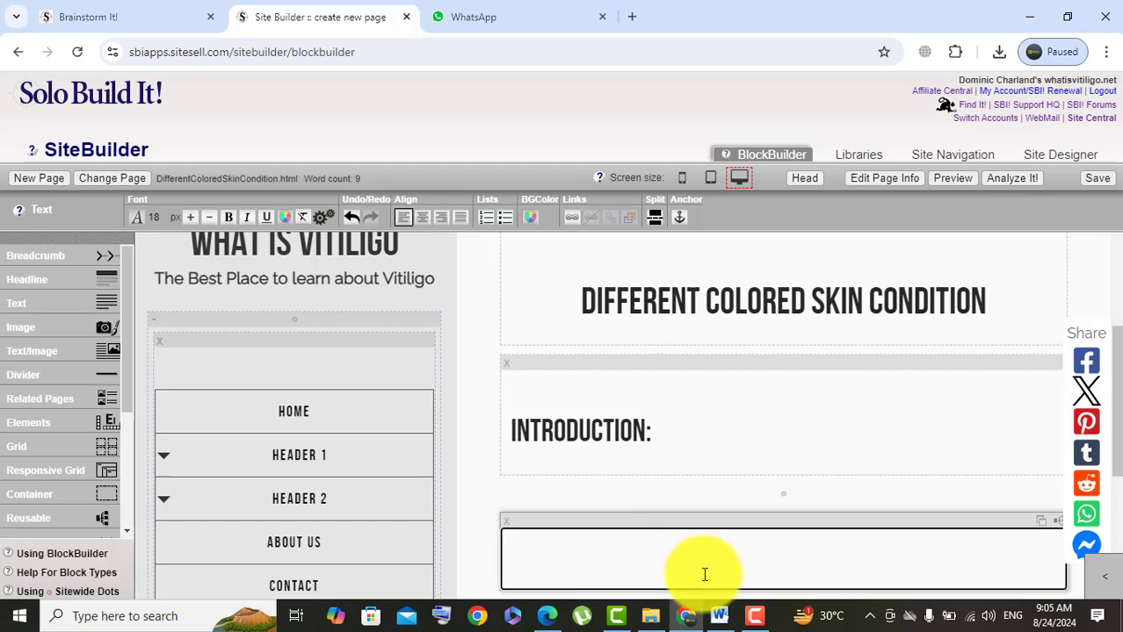
key("ctrl+v")
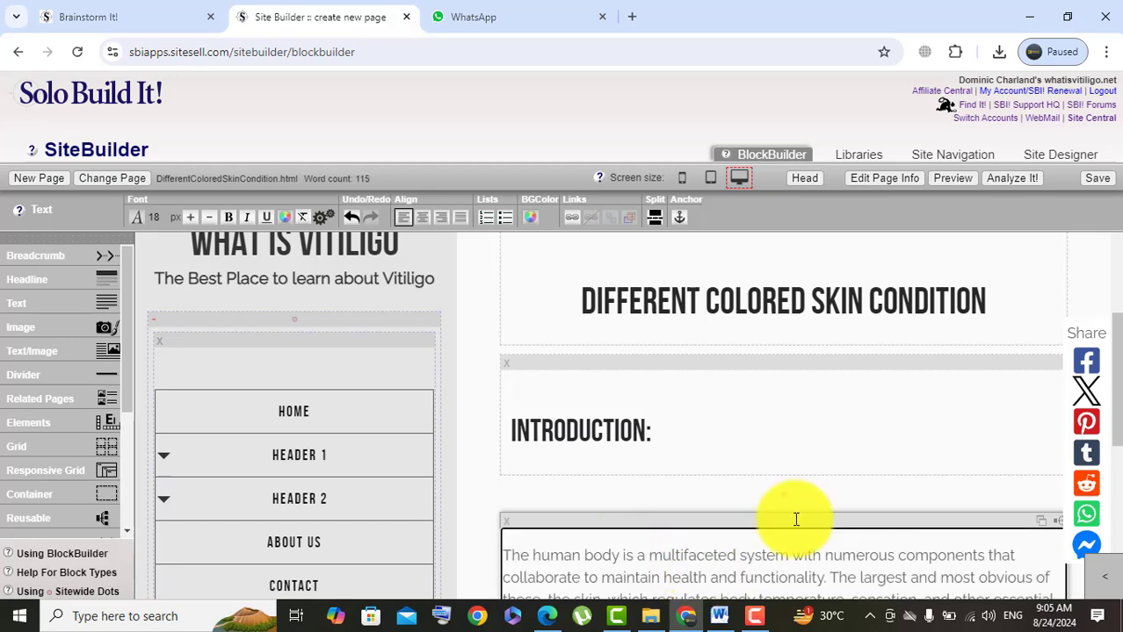
- Justify the introduction paragraph in the first text block
left_click_drag(1120, 352, 1120, 382)
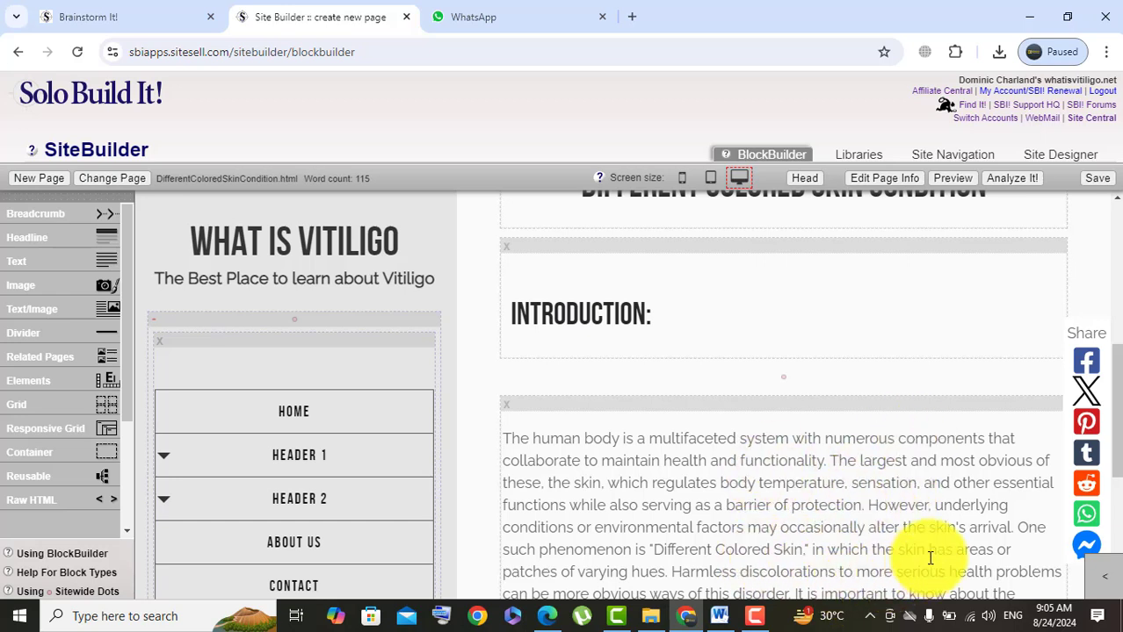
left_click(937, 512)
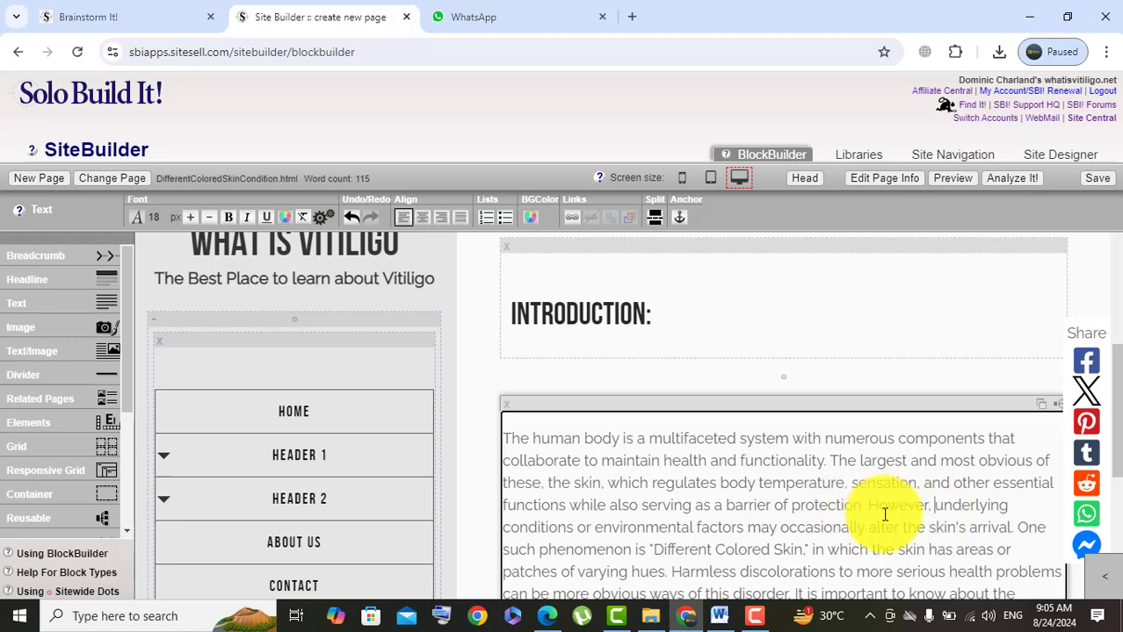
left_click(458, 225)
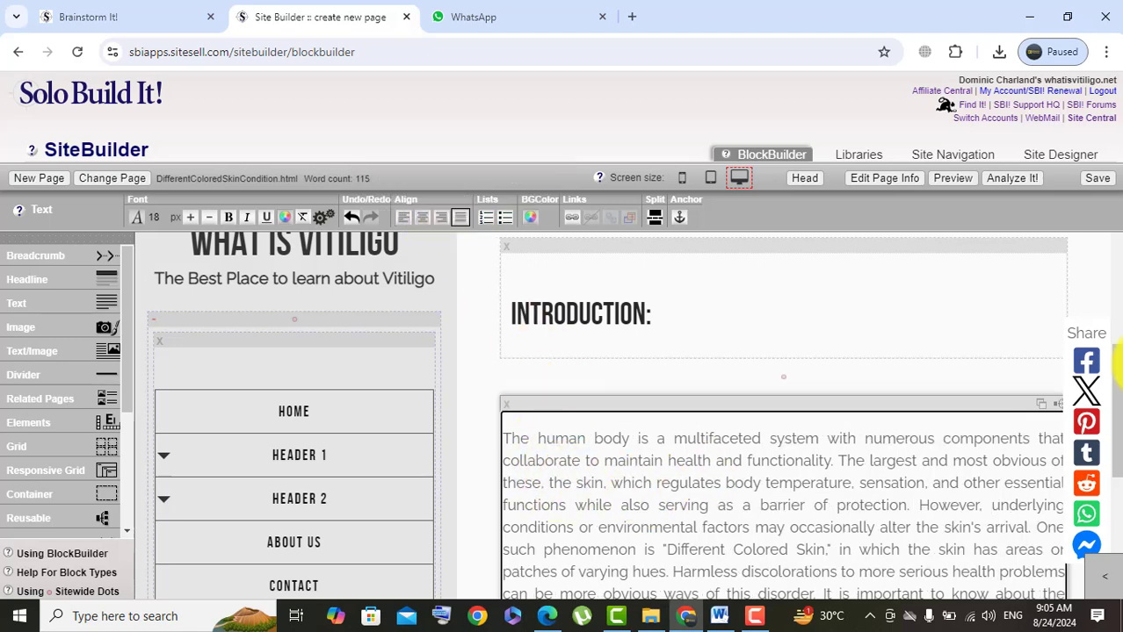
- Add an image block below the introduction paragraph with pexels-iamikeee-2709386.jpg from the image library, and turn off its lazy loading
left_click_drag(1117, 412, 1120, 379)
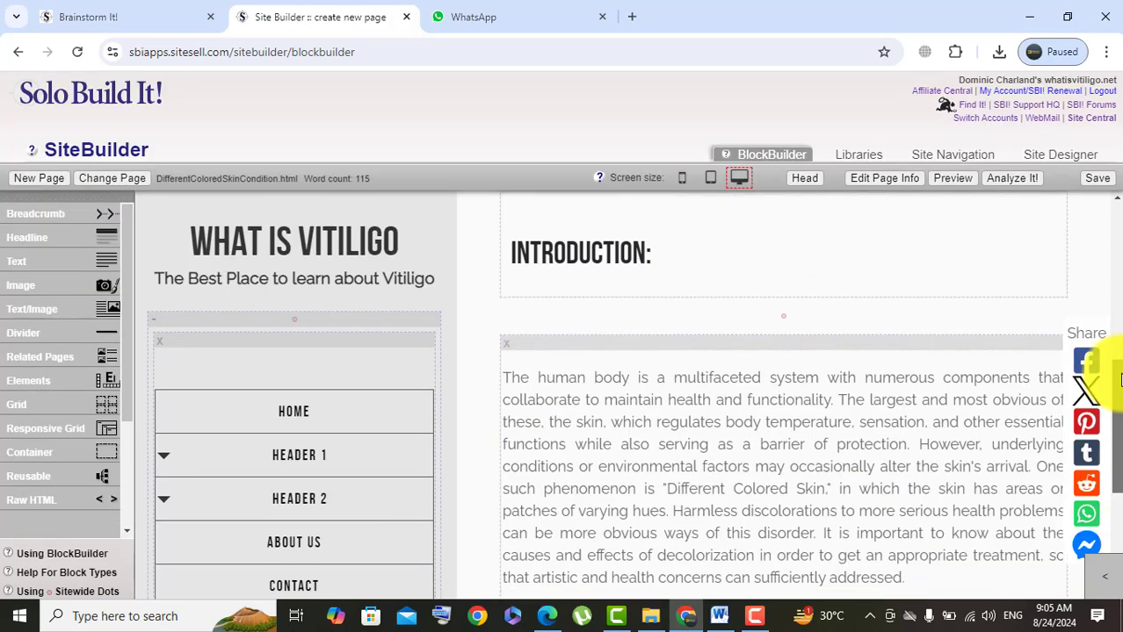
scroll(1098, 391, "down", 5)
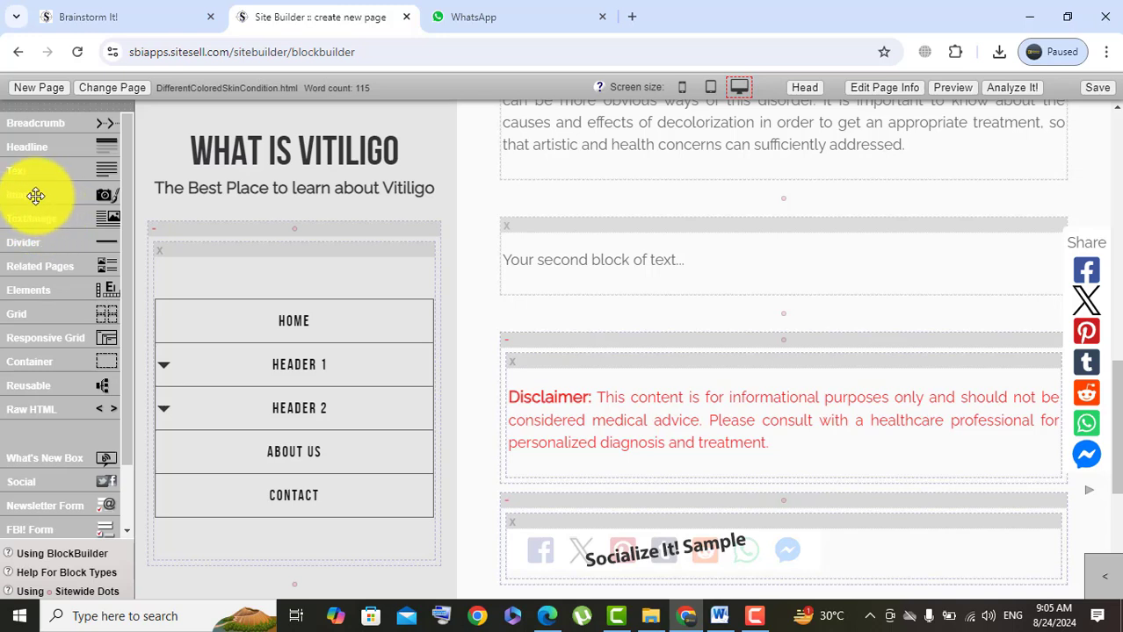
left_click_drag(27, 193, 553, 178)
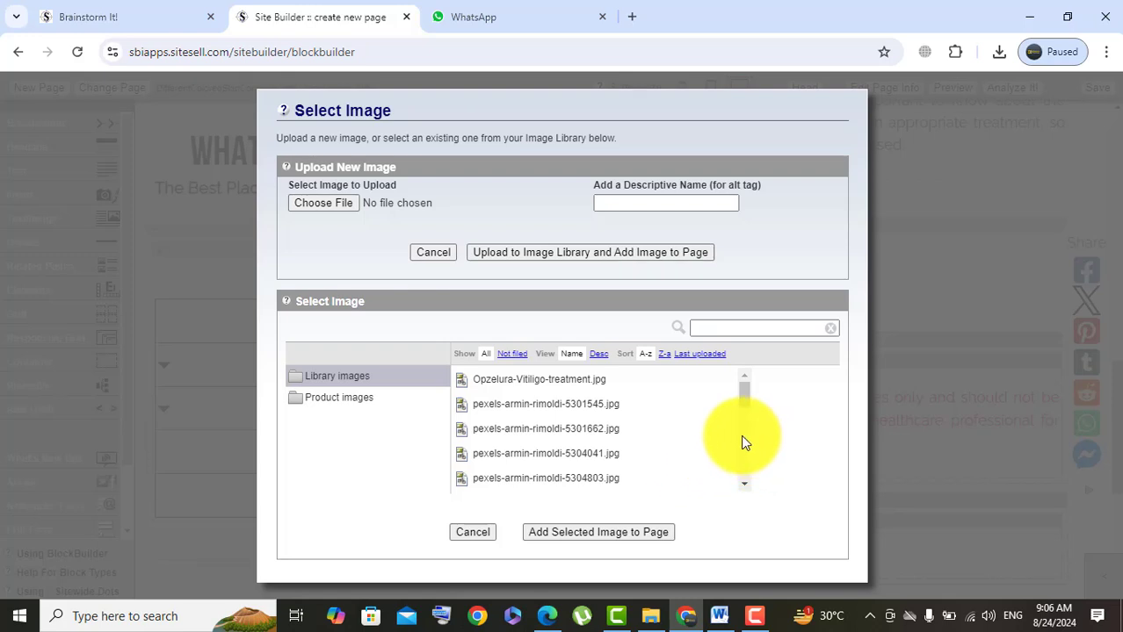
scroll(741, 441, "down", 3)
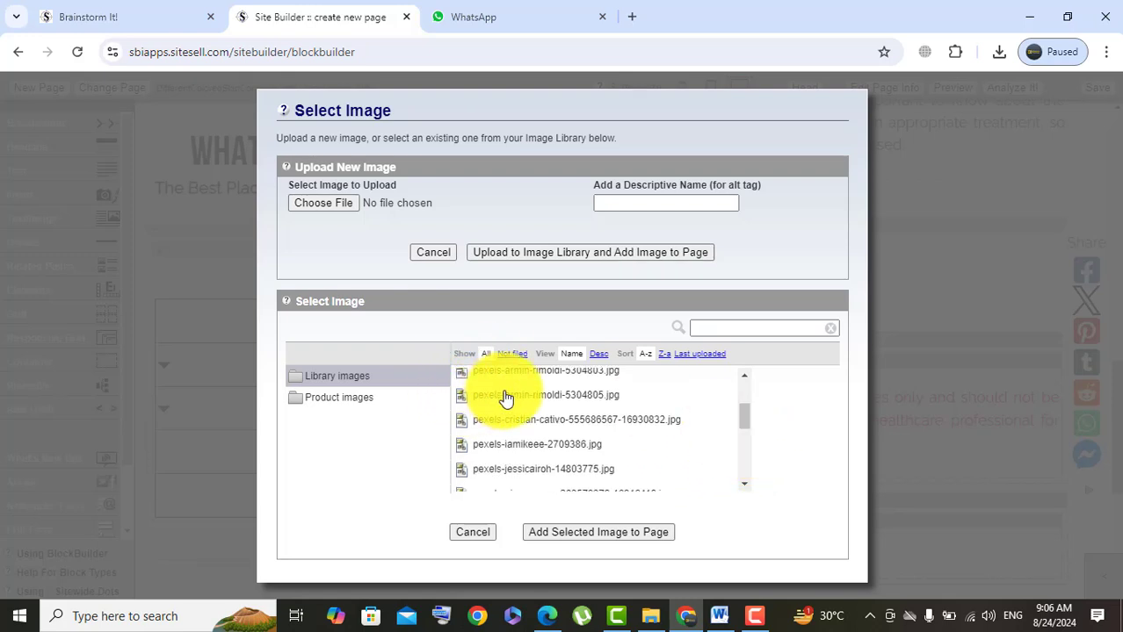
left_click(506, 396)
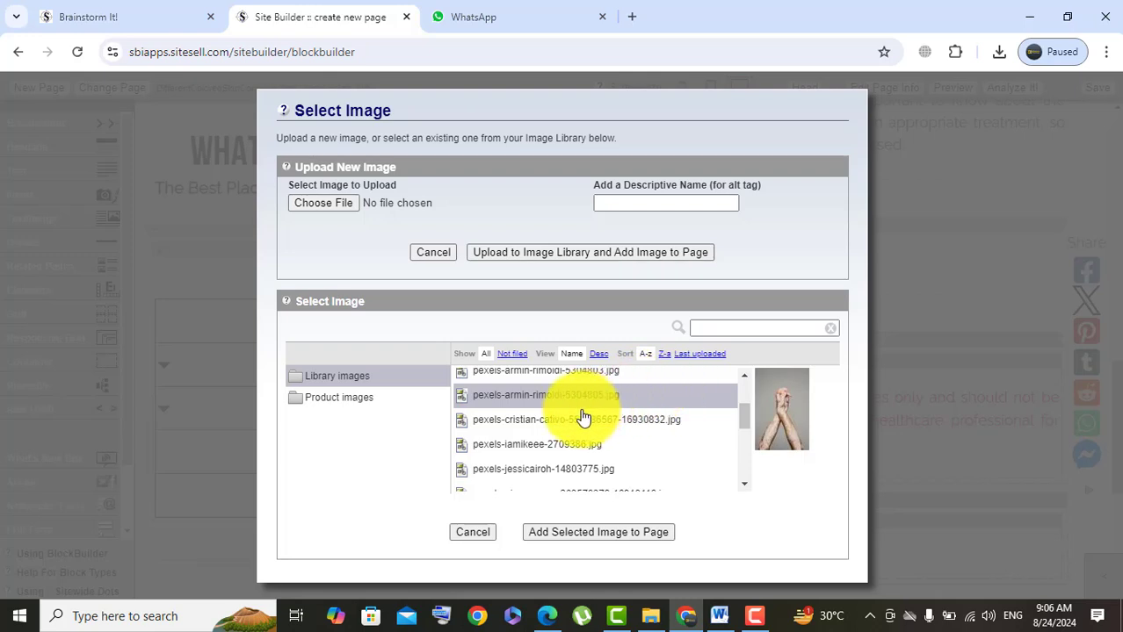
left_click(508, 426)
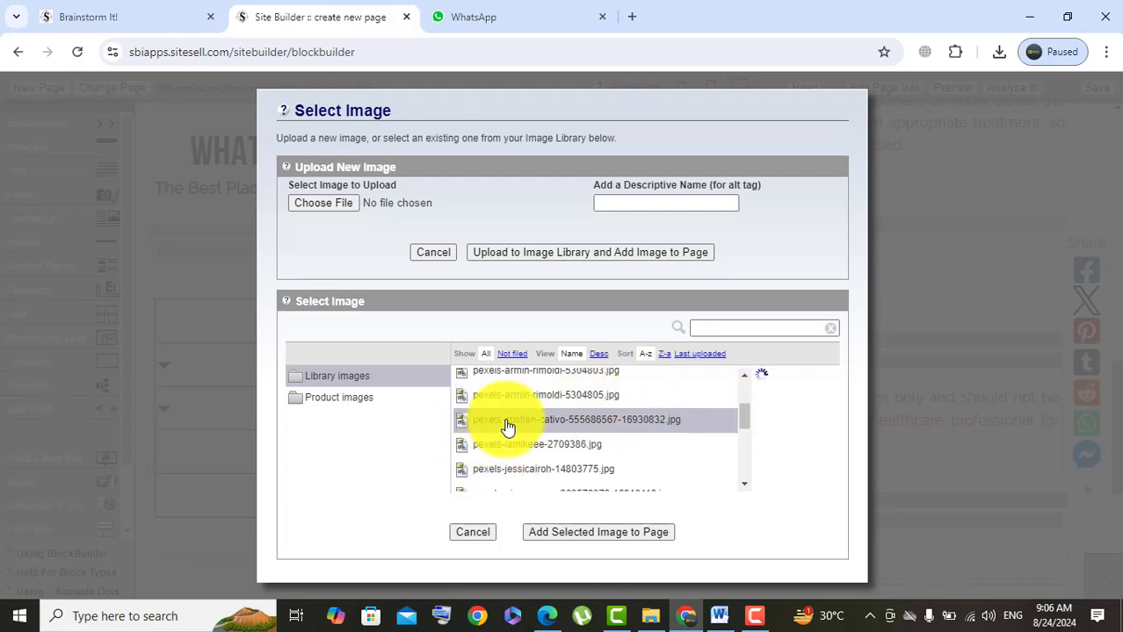
left_click(533, 455)
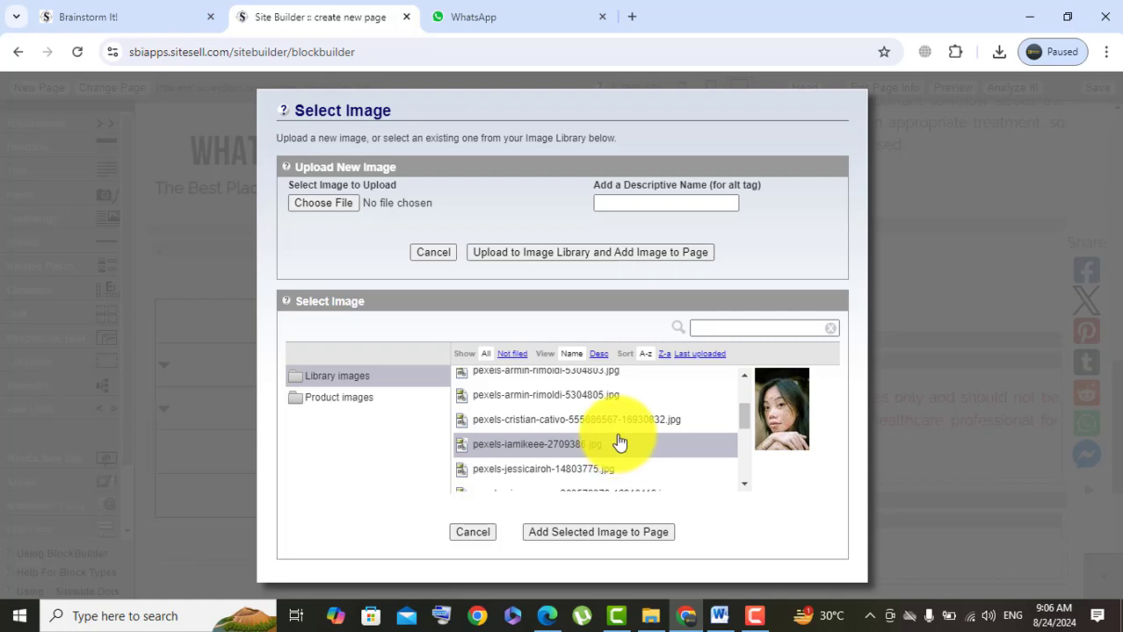
left_click_drag(745, 413, 744, 443)
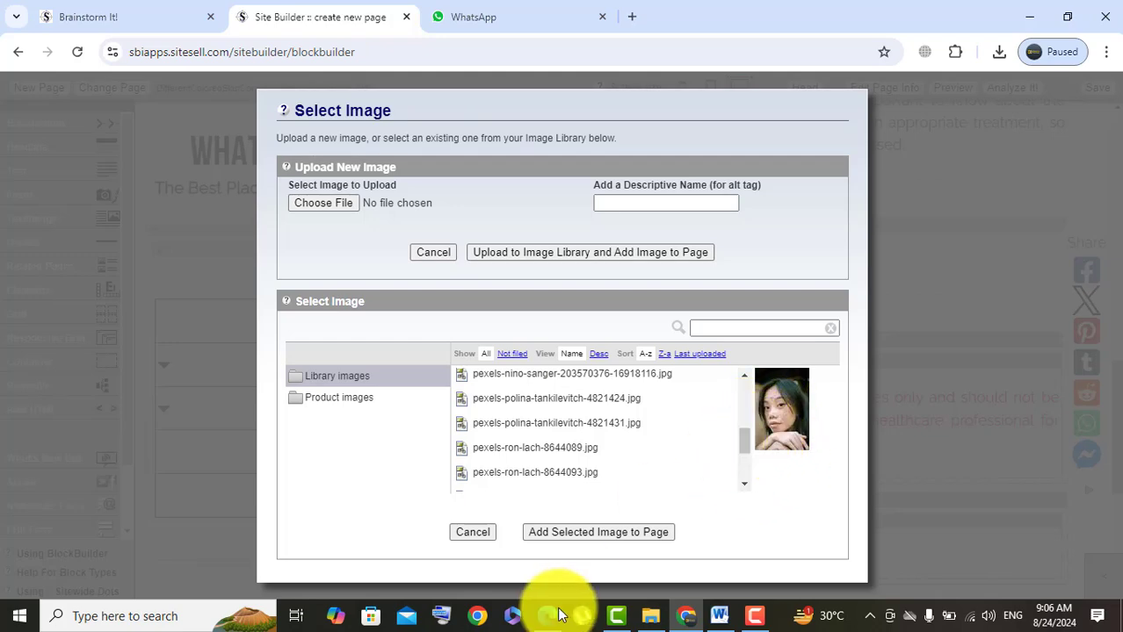
left_click(597, 533)
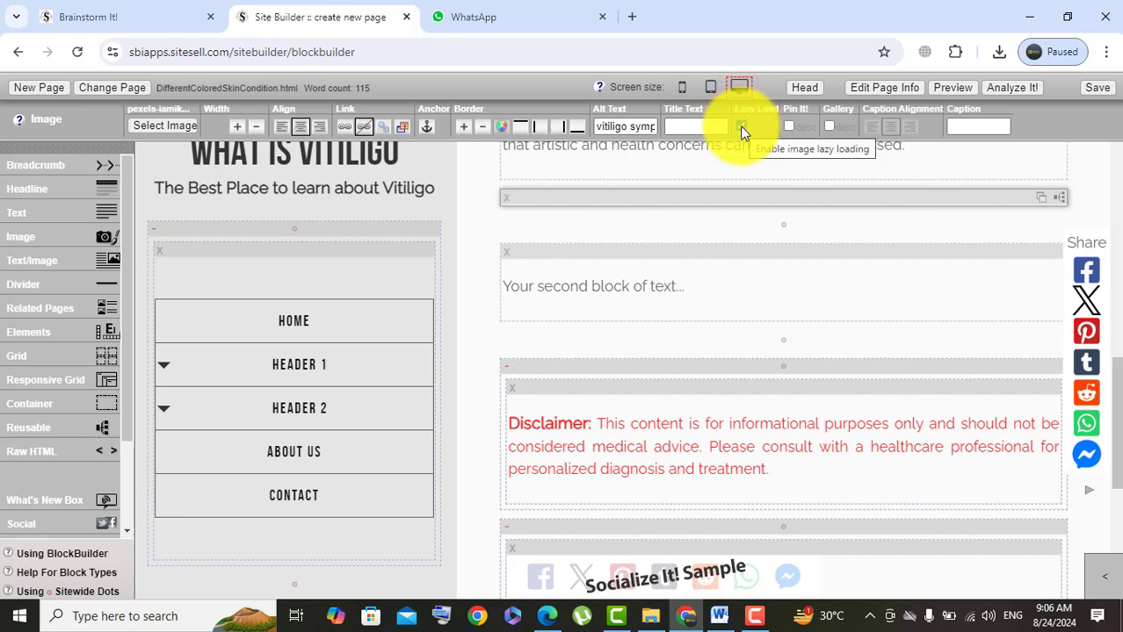
left_click(743, 128)
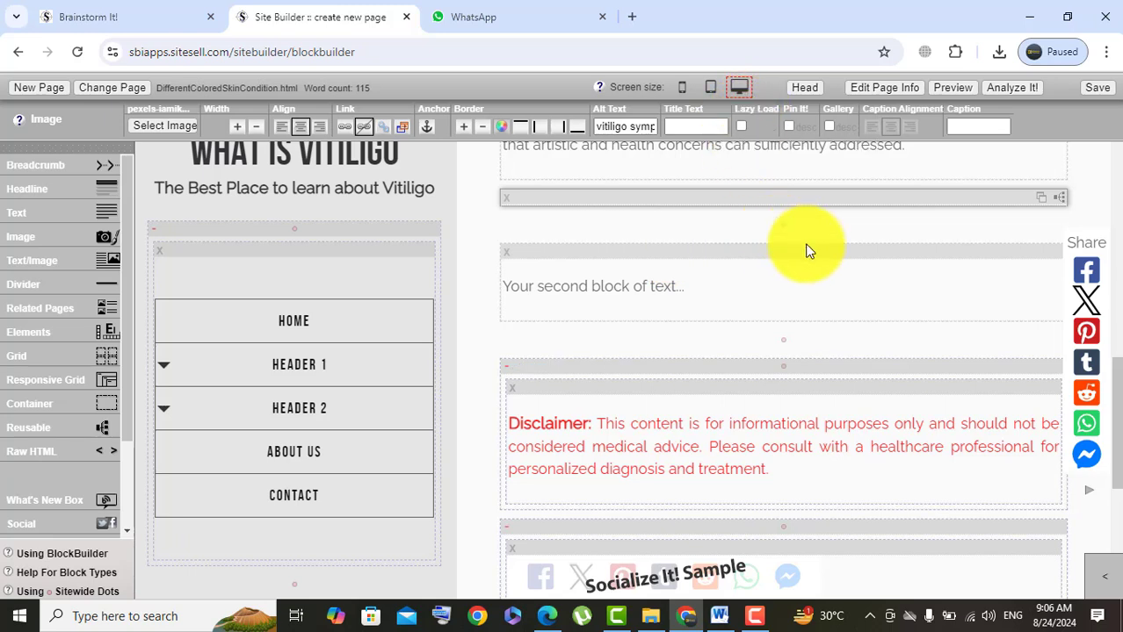
- Shrink the photo below the introduction paragraph to a width of 230 px
scroll(1120, 408, "up", 5)
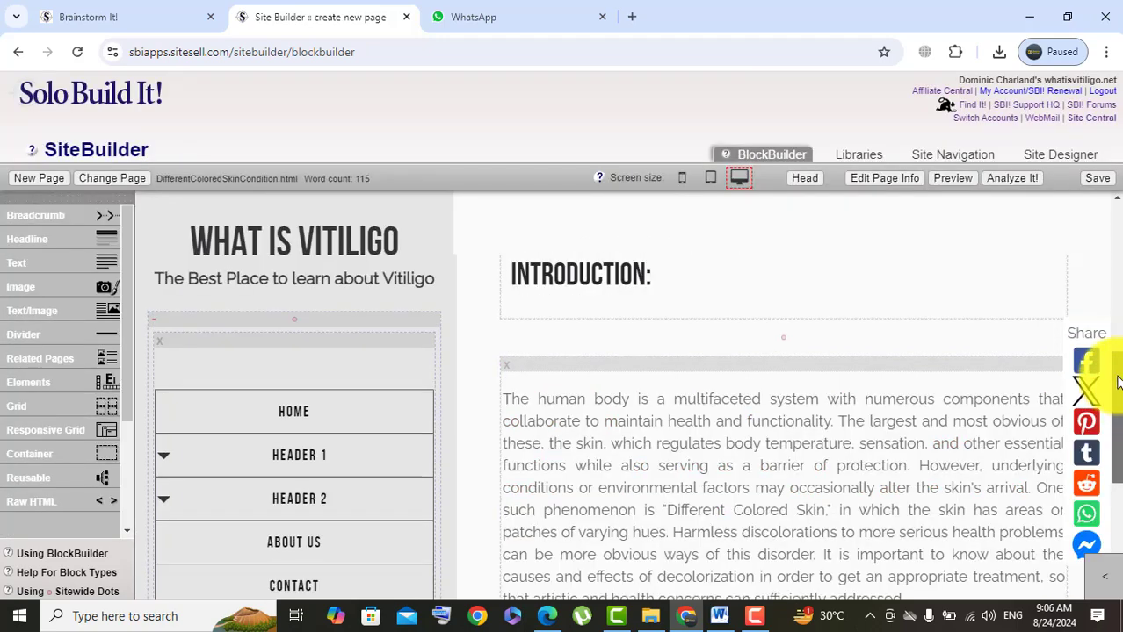
scroll(1118, 387, "down", 1)
scroll(1119, 397, "down", 5)
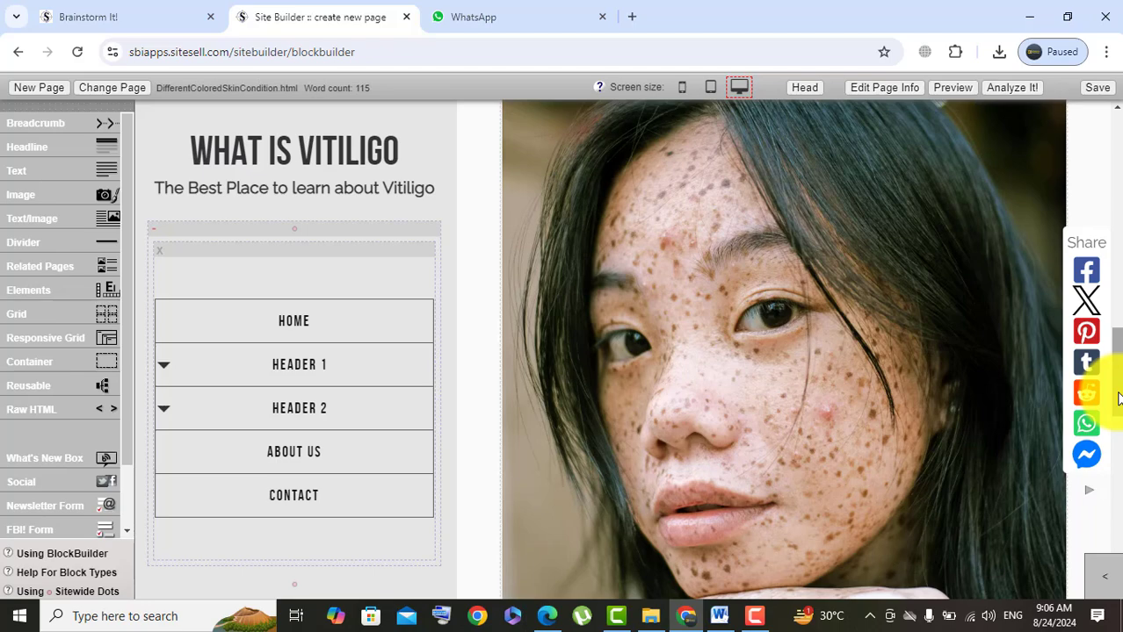
scroll(1120, 391, "down", 2)
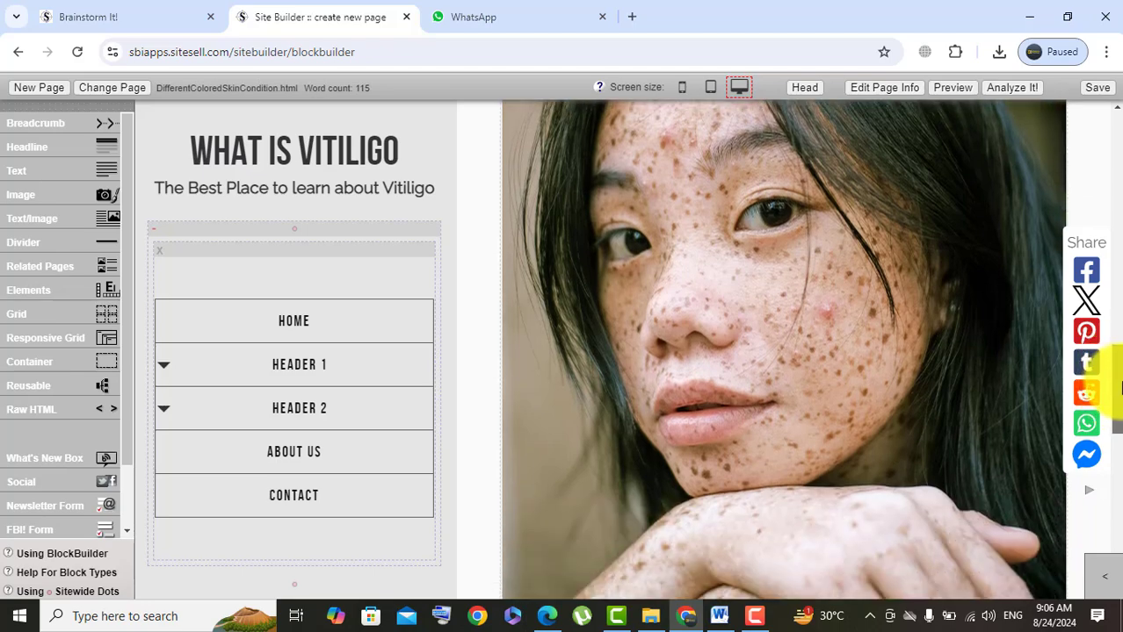
left_click_drag(1121, 388, 1122, 439)
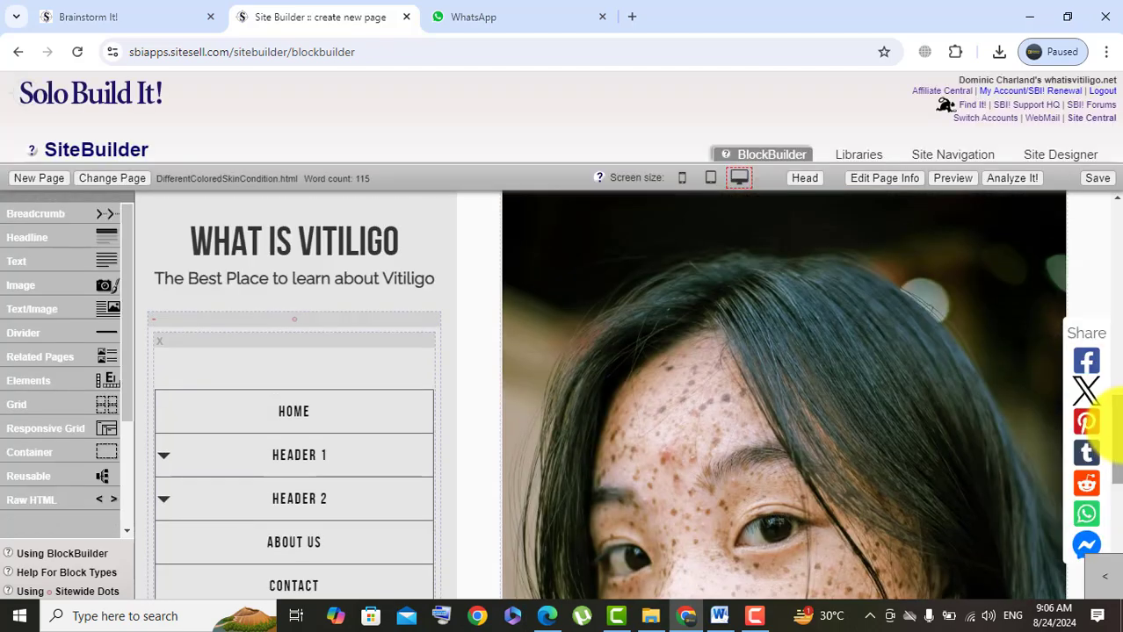
scroll(1109, 411, "down", 5)
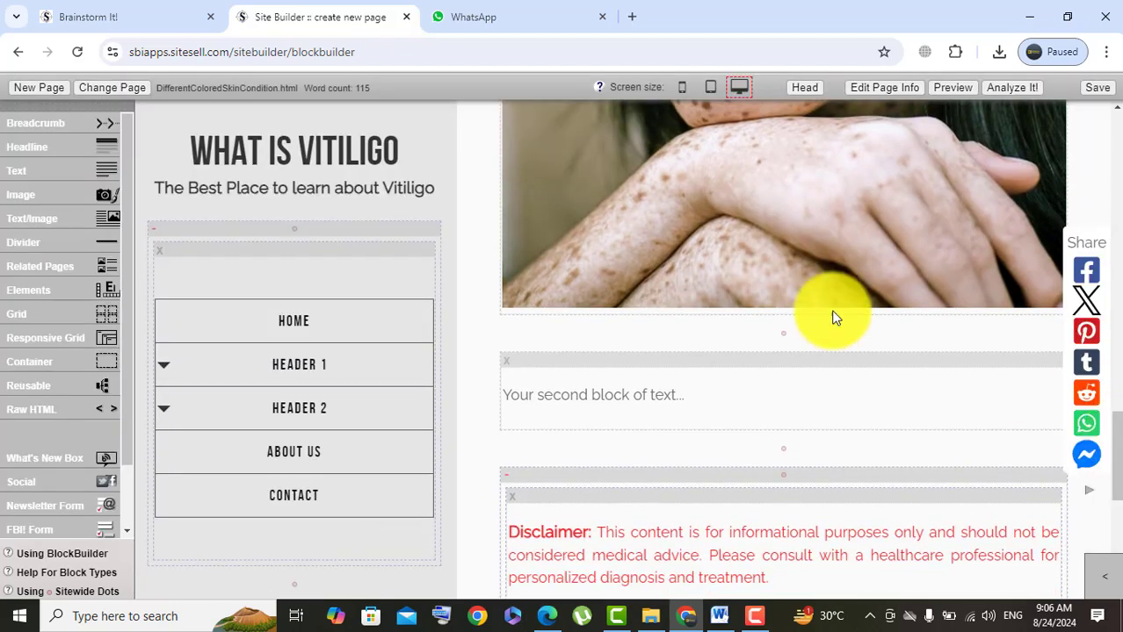
left_click(508, 308)
scroll(650, 234, "down", 5)
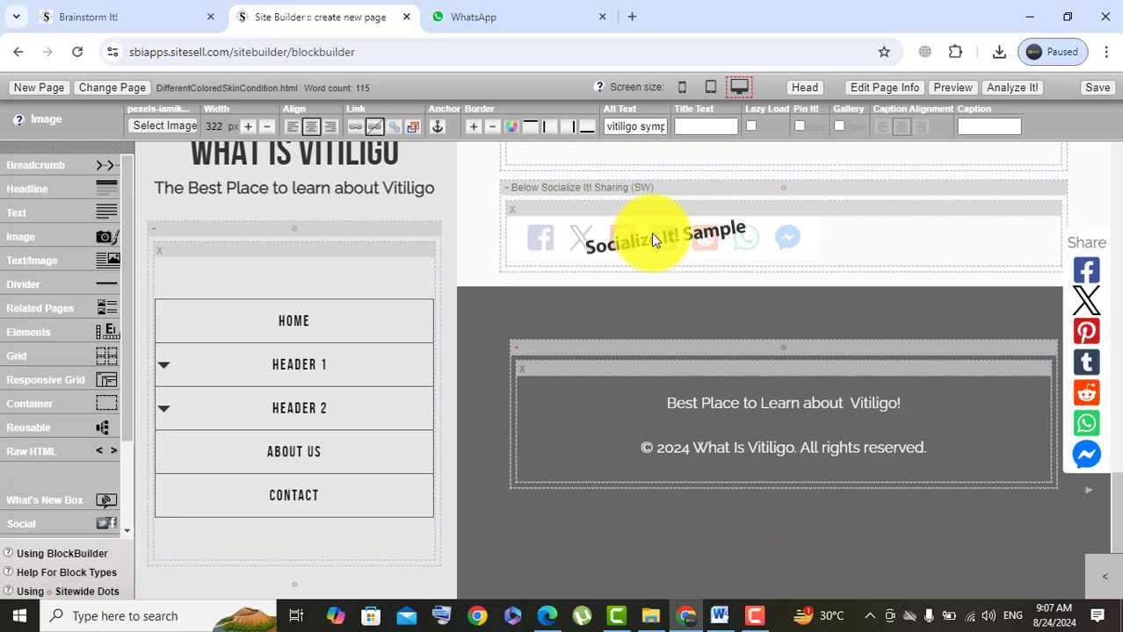
left_click_drag(1116, 514, 1117, 468)
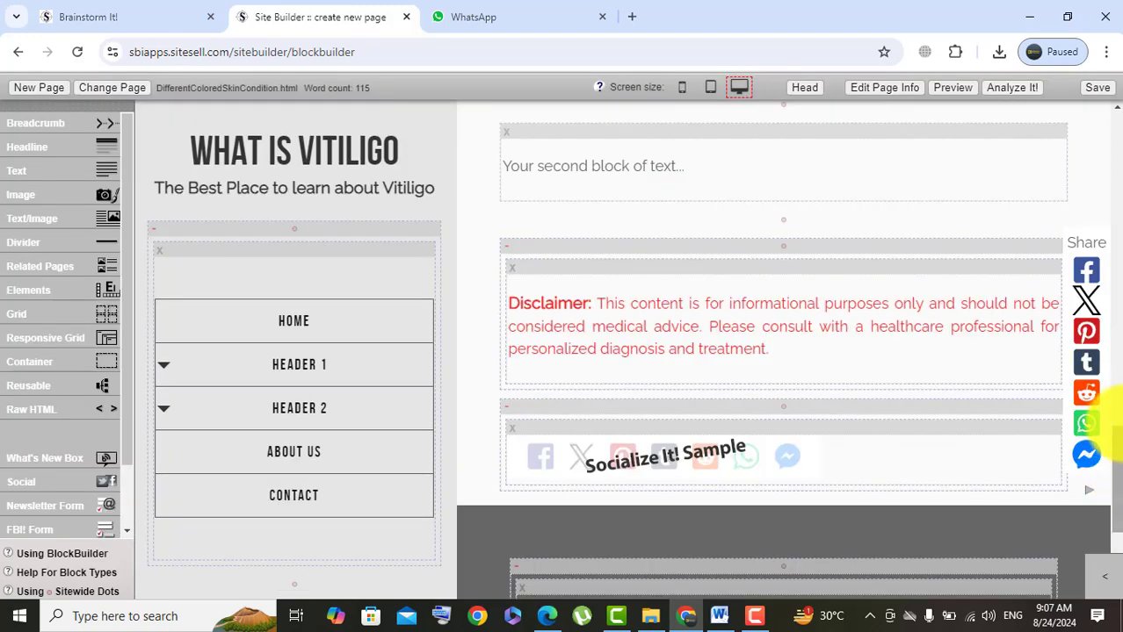
left_click(1118, 411)
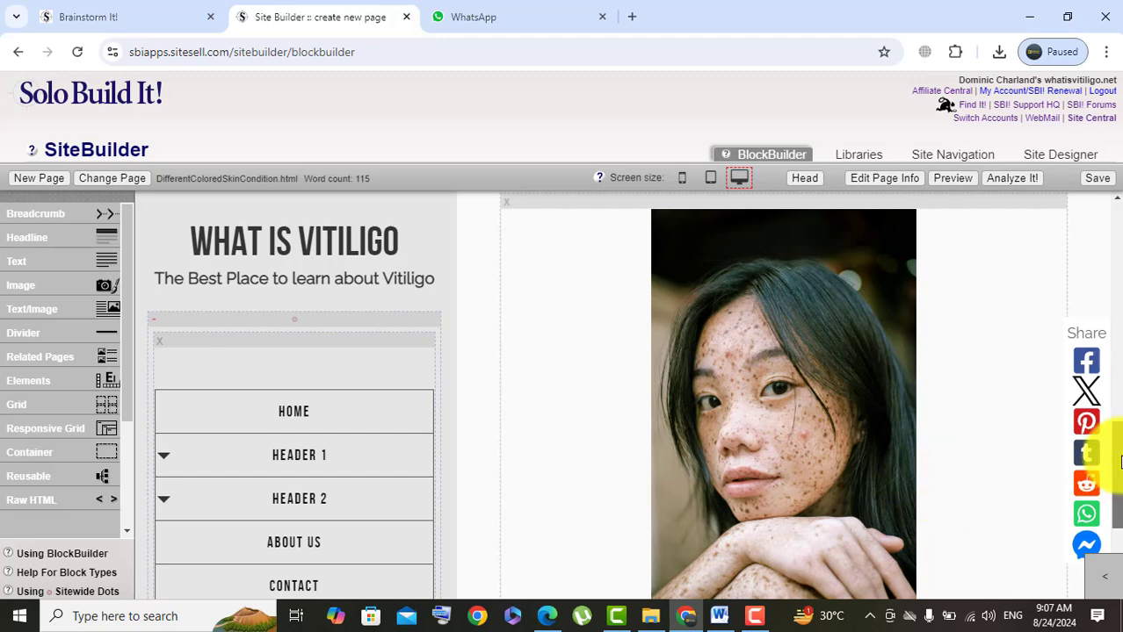
left_click_drag(1114, 488, 1114, 494)
left_click(1114, 485)
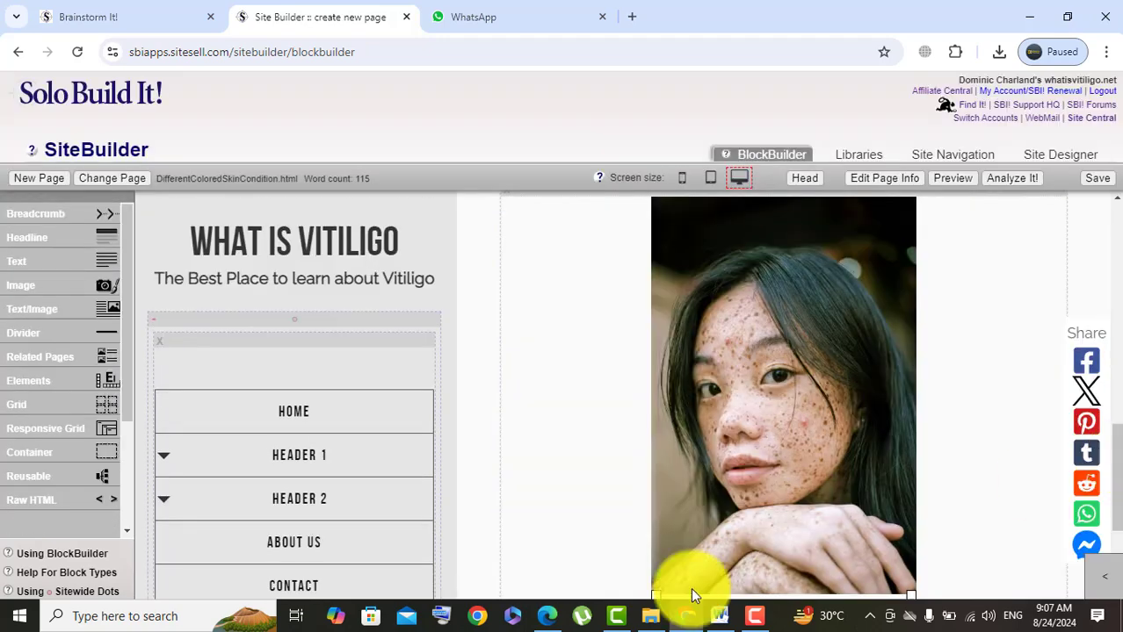
left_click_drag(659, 584, 689, 540)
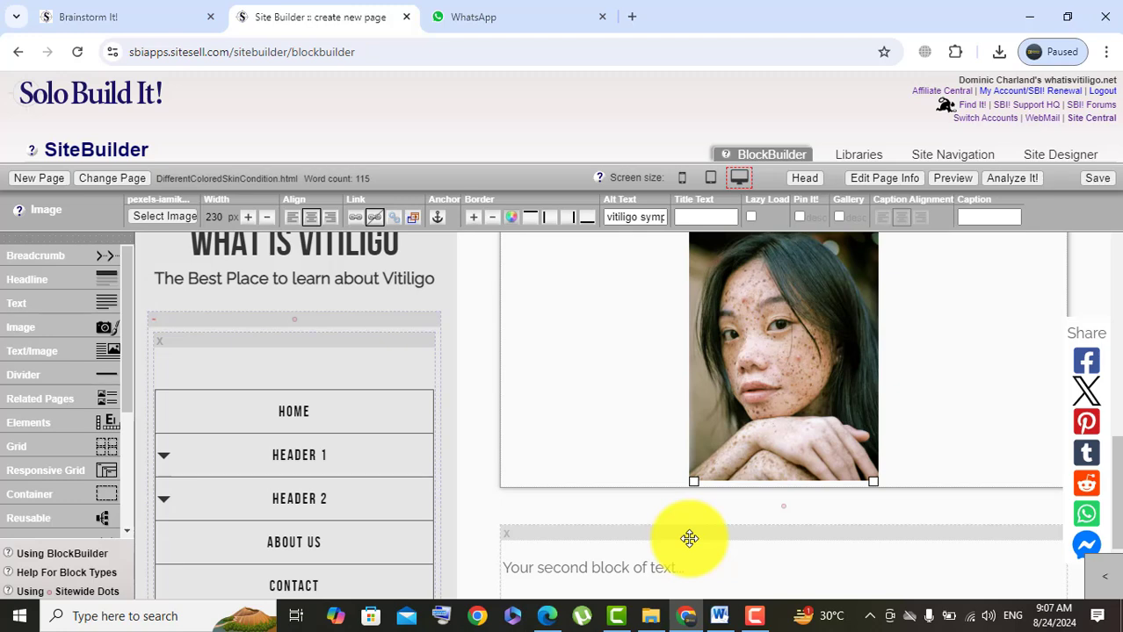
- Copy the heading ". What is a Different Colored Skin Condition?" from Word into a new H2 headline block added directly below the photo in Chrome
left_click(1116, 492)
scroll(1105, 484, "down", 10)
scroll(1095, 514, "up", 9)
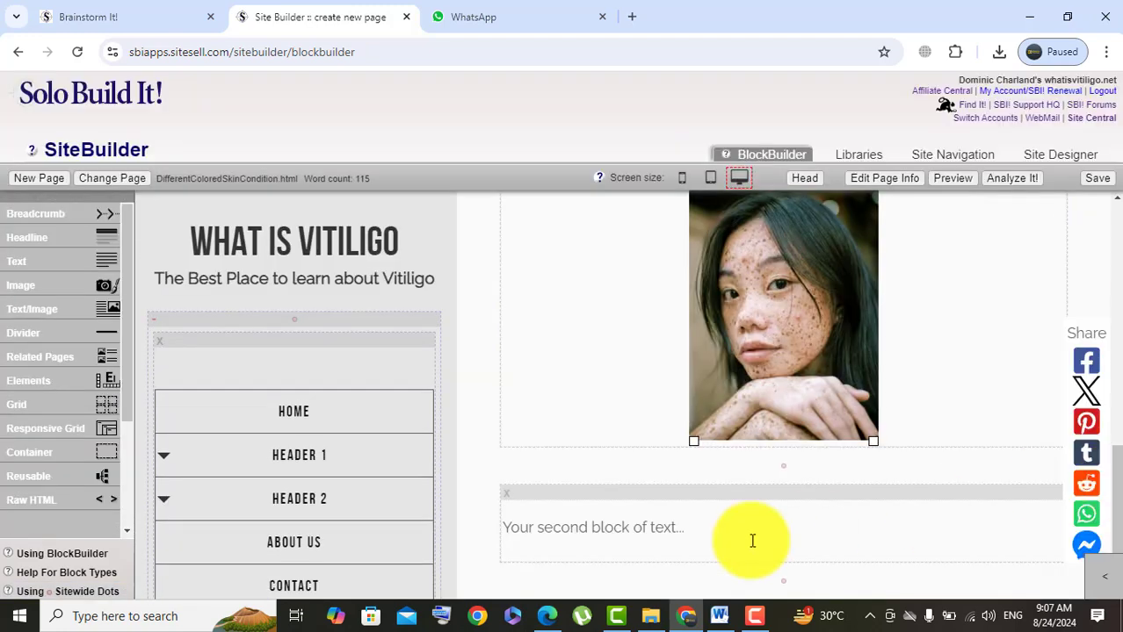
left_click(718, 614)
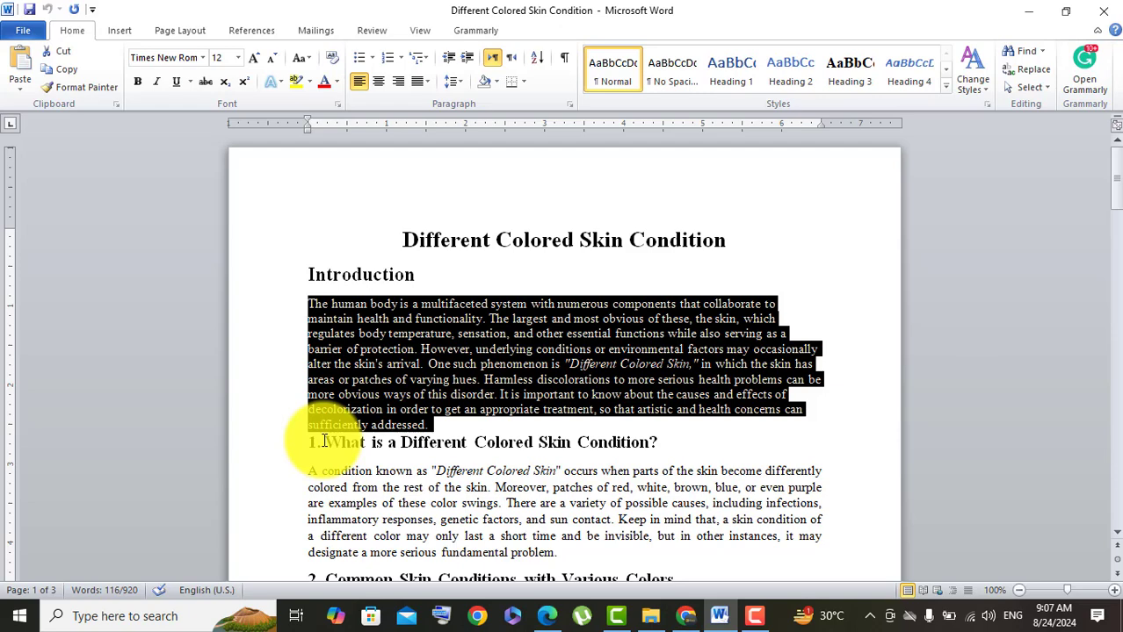
left_click_drag(323, 441, 662, 445)
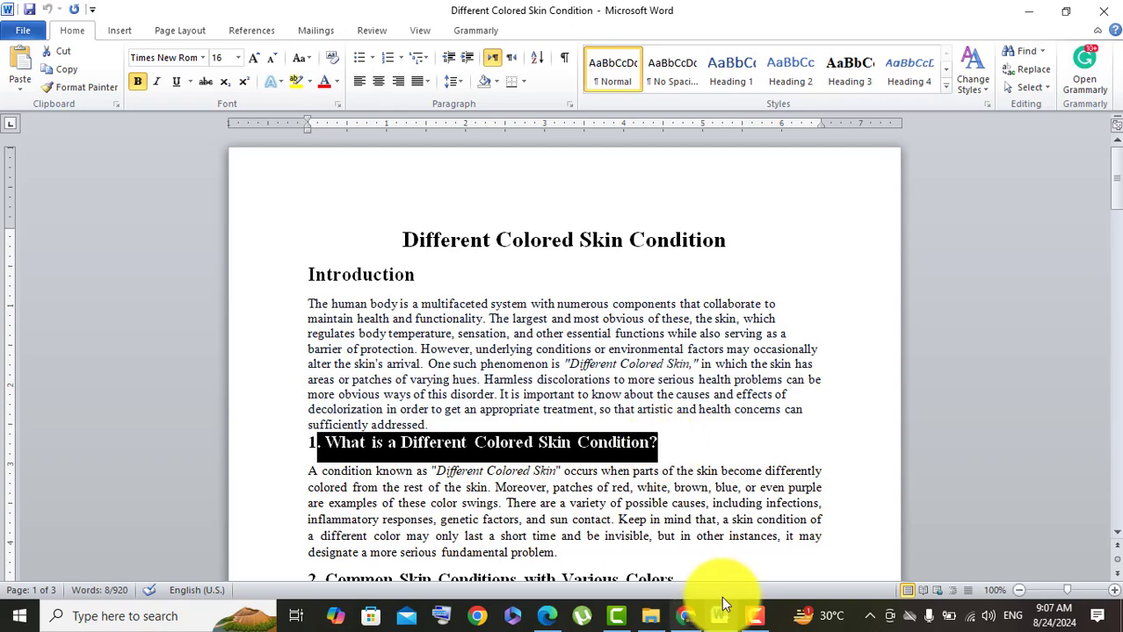
left_click(686, 616)
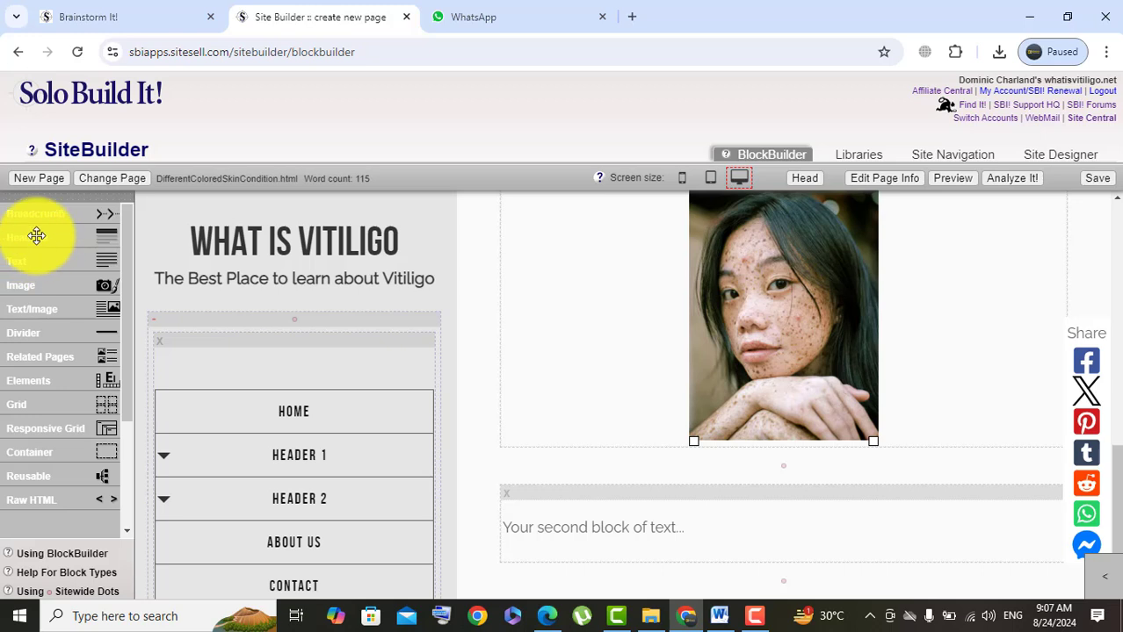
left_click_drag(26, 241, 621, 445)
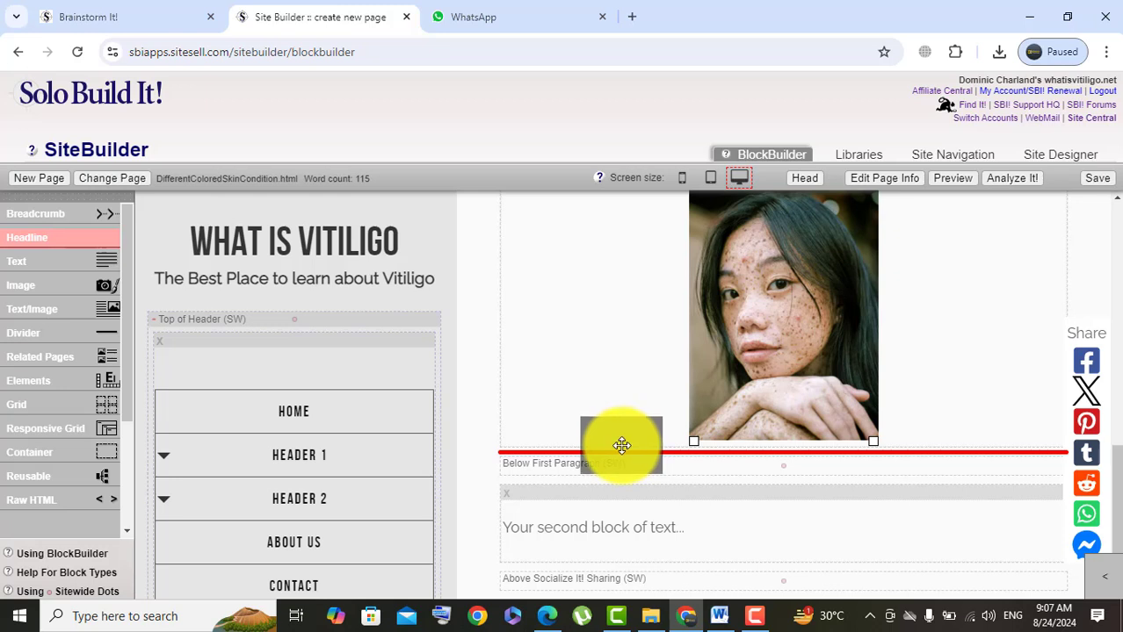
left_click_drag(621, 445, 621, 445)
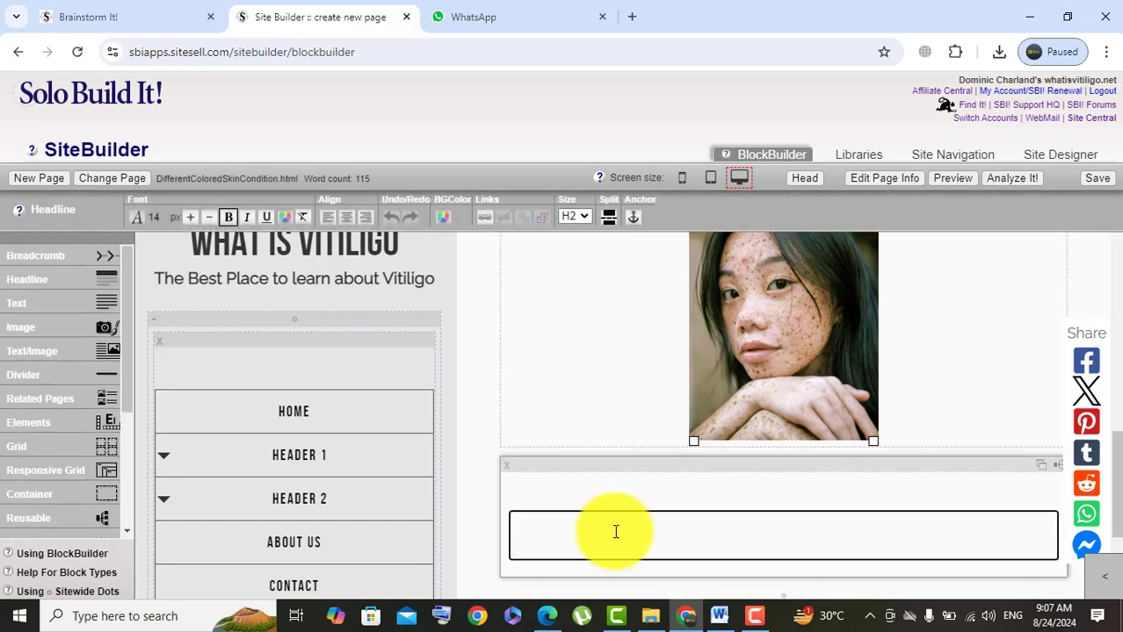
type(". WHAT IS A DIFFERENT COLORED SKIN CONDITION?")
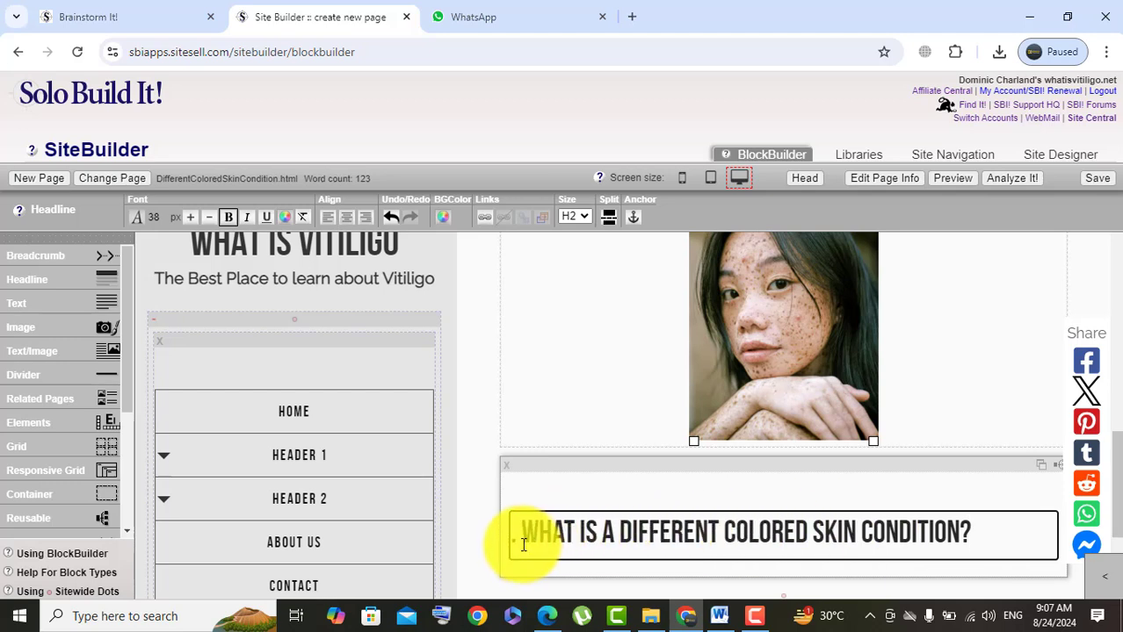
- Remove the leading period and space from the "What is a Different Colored Skin Condition?" headline
key("BackSpace")
key("BackSpace")
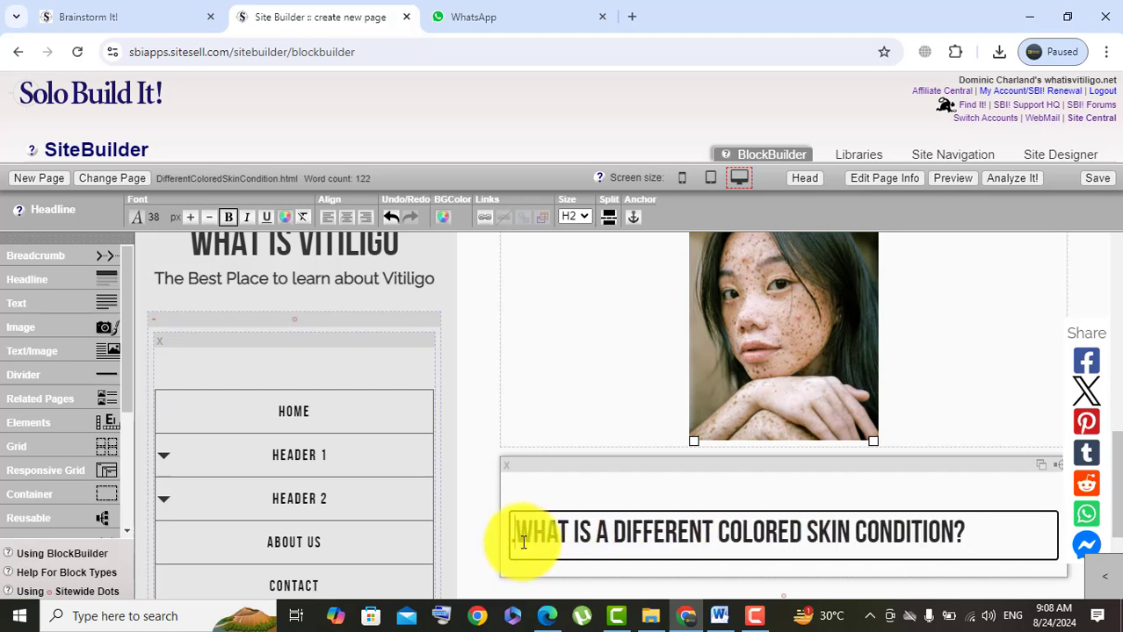
- Clear the placeholder "Your second block of text" from the text block below the "What is a Different Colored Skin Condition?" headline
mouse_move(1118, 454)
left_mouse_down()
mouse_move(1117, 485)
mouse_move(1117, 467)
left_mouse_up()
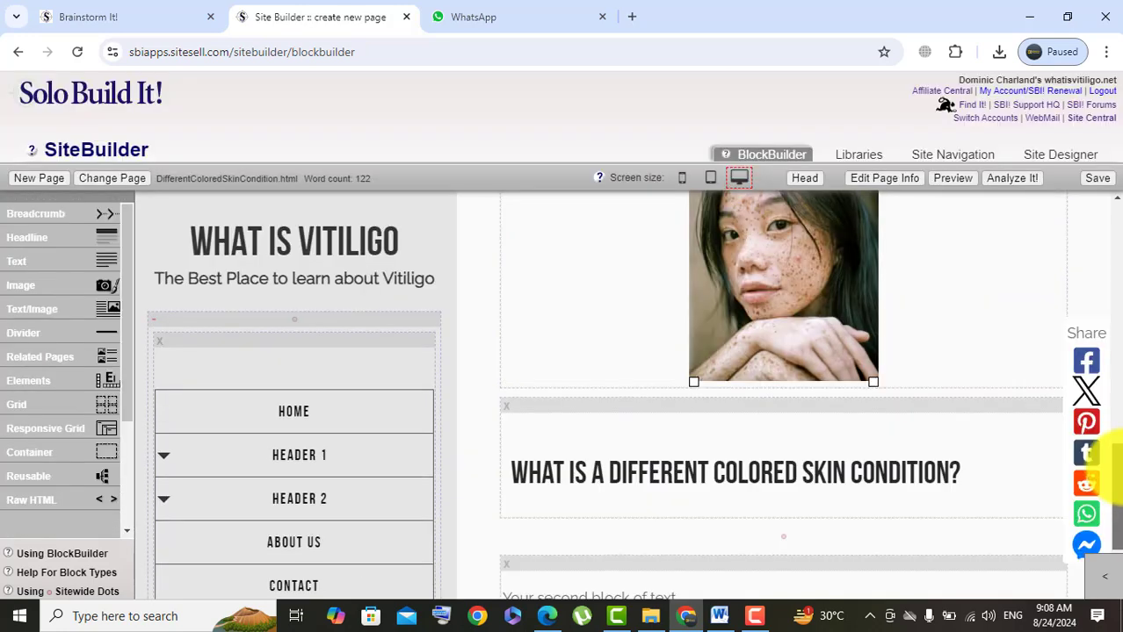
left_click(801, 588)
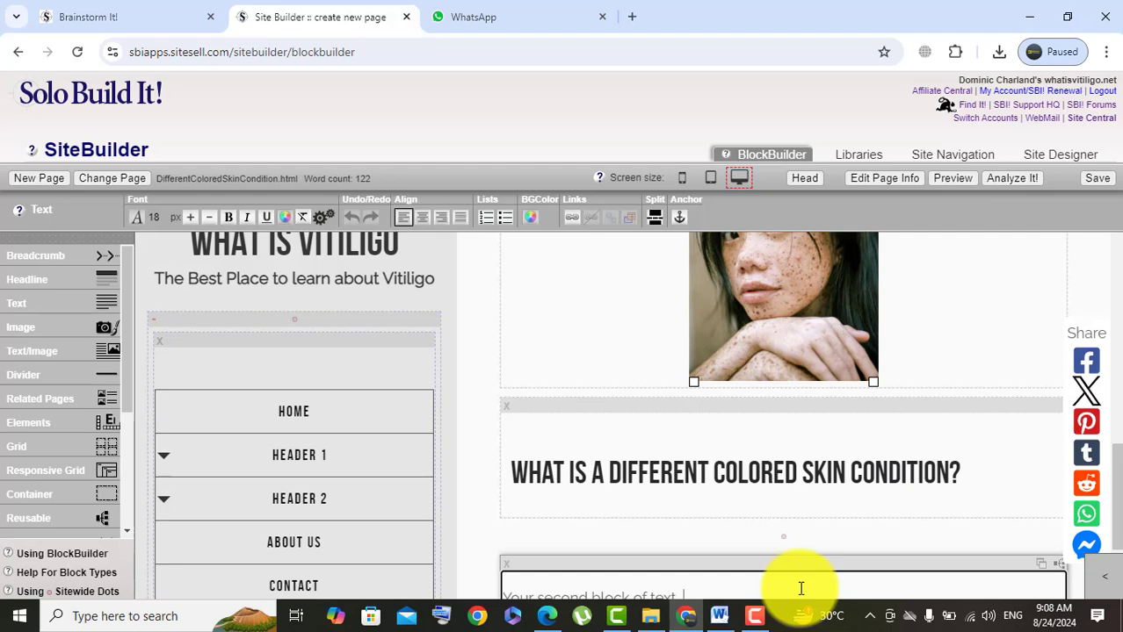
key("BackSpace")
key("BackSpace")
key("BackSpace")
key("BackSpace")
key("BackSpace")
key("BackSpace")
key("BackSpace")
key("BackSpace")
key("BackSpace")
key("BackSpace")
key("BackSpace")
key("BackSpace")
key("BackSpace")
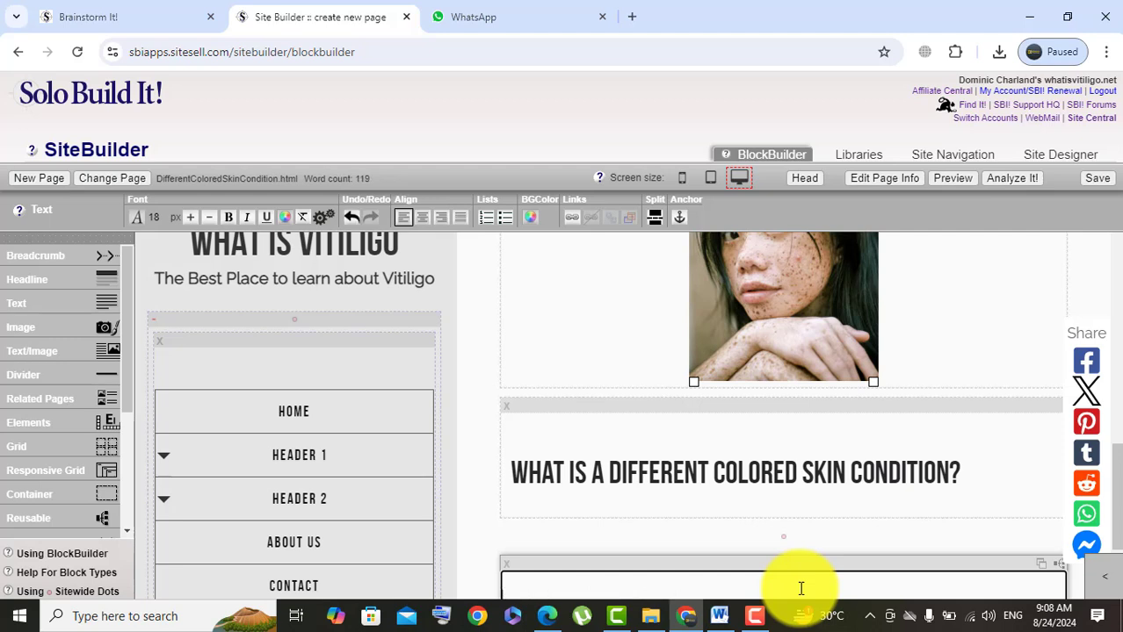
- Copy the paragraph starting "A condition known as" from section 1 in Word into the emptied second text block in Chrome
left_click(719, 620)
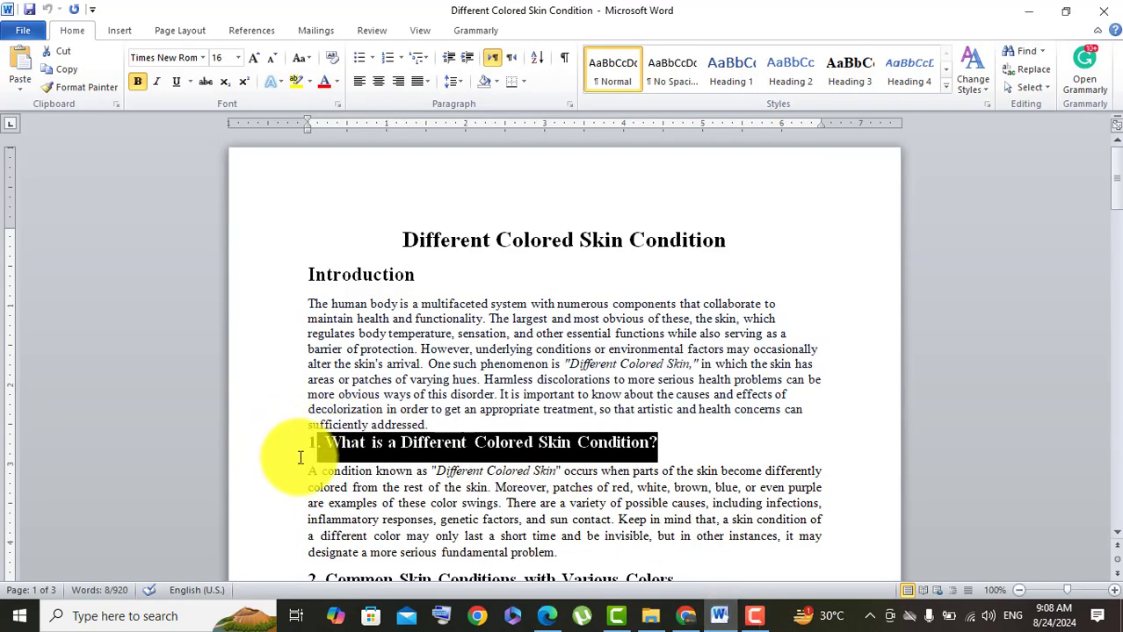
left_click(308, 471)
left_click(567, 550, "shift")
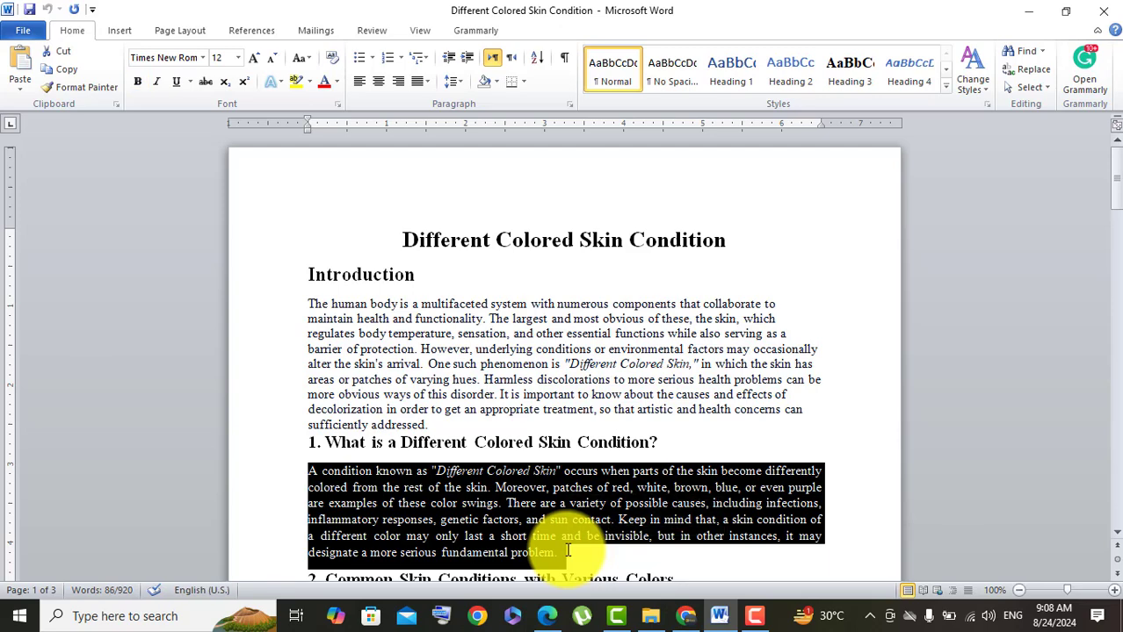
left_click(685, 616)
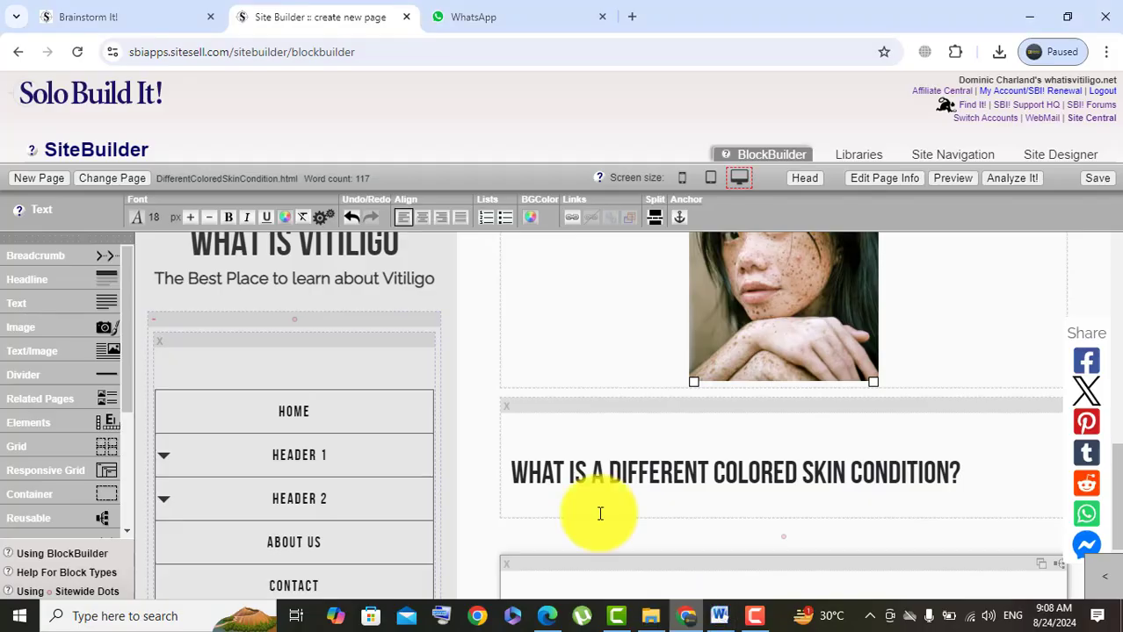
left_click(594, 584)
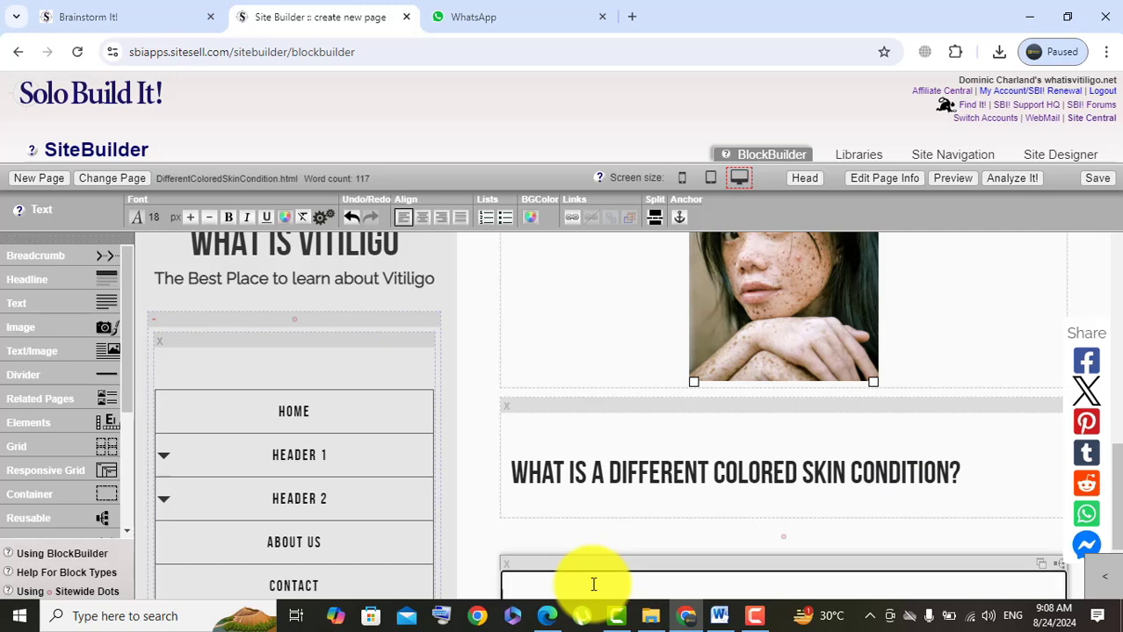
key("ctrl+v")
- Justify the paragraph in the second text block
left_click(1118, 450)
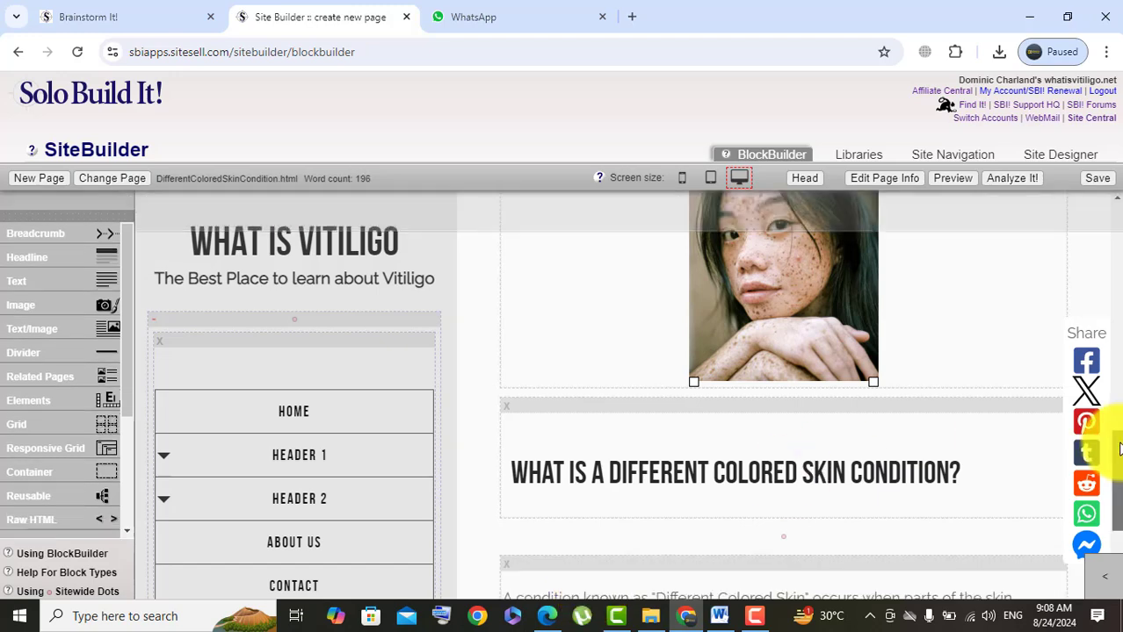
scroll(1119, 450, "down", 8)
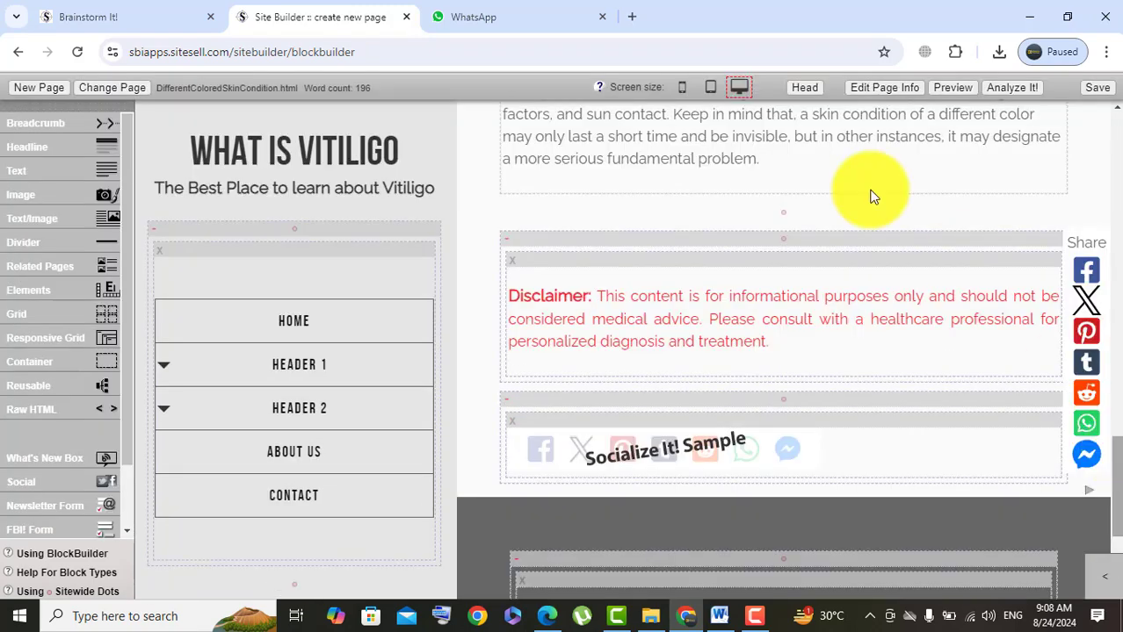
left_click(709, 150)
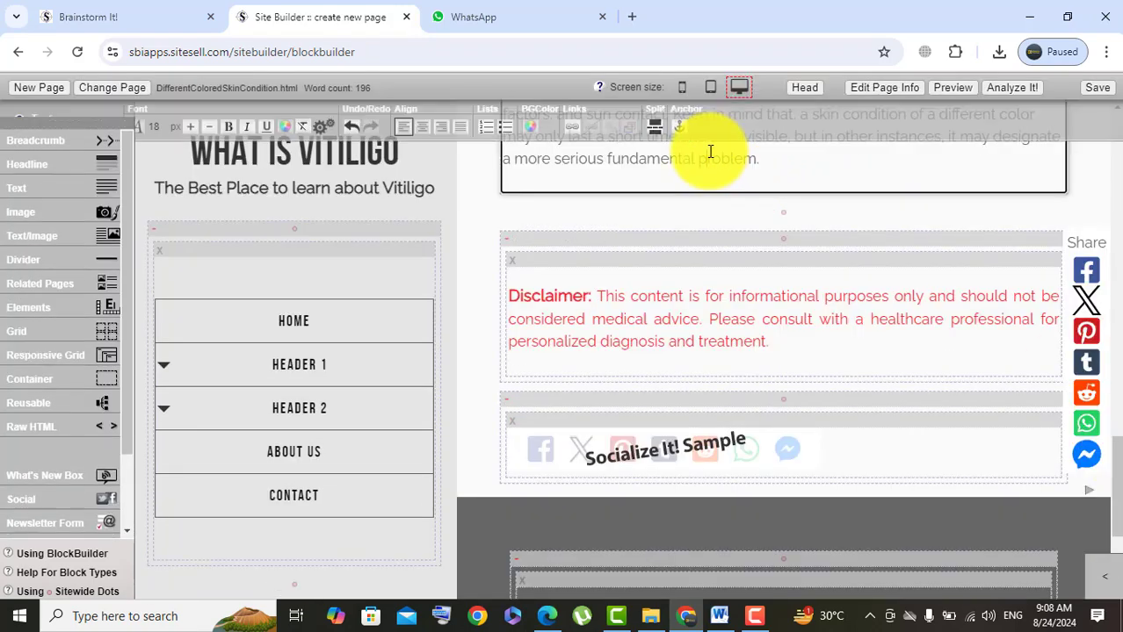
left_click(459, 132)
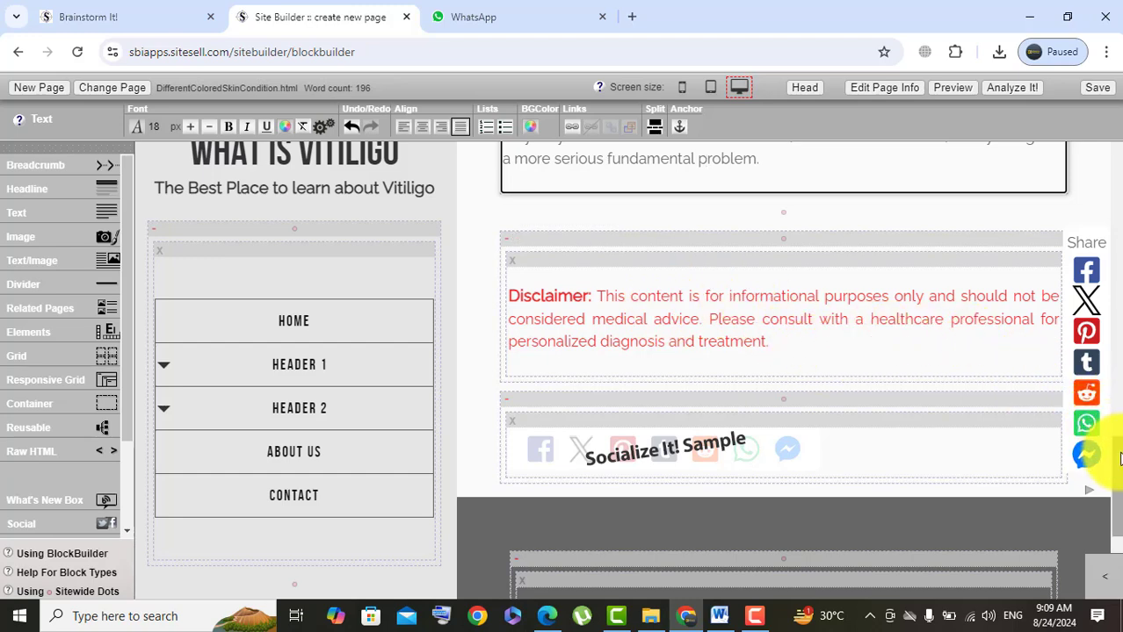
- Save the DifferentColoredSkinCondition.html page as a draft and return to editing it
scroll(1108, 452, "up", 6)
left_click_drag(1120, 452, 1119, 333)
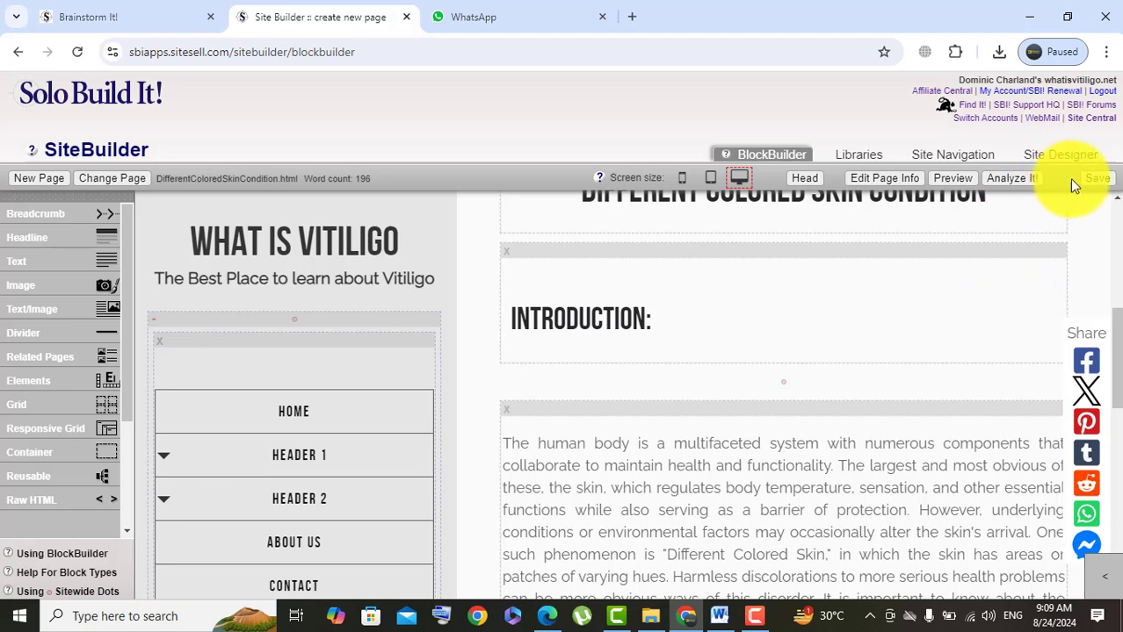
left_click(1098, 183)
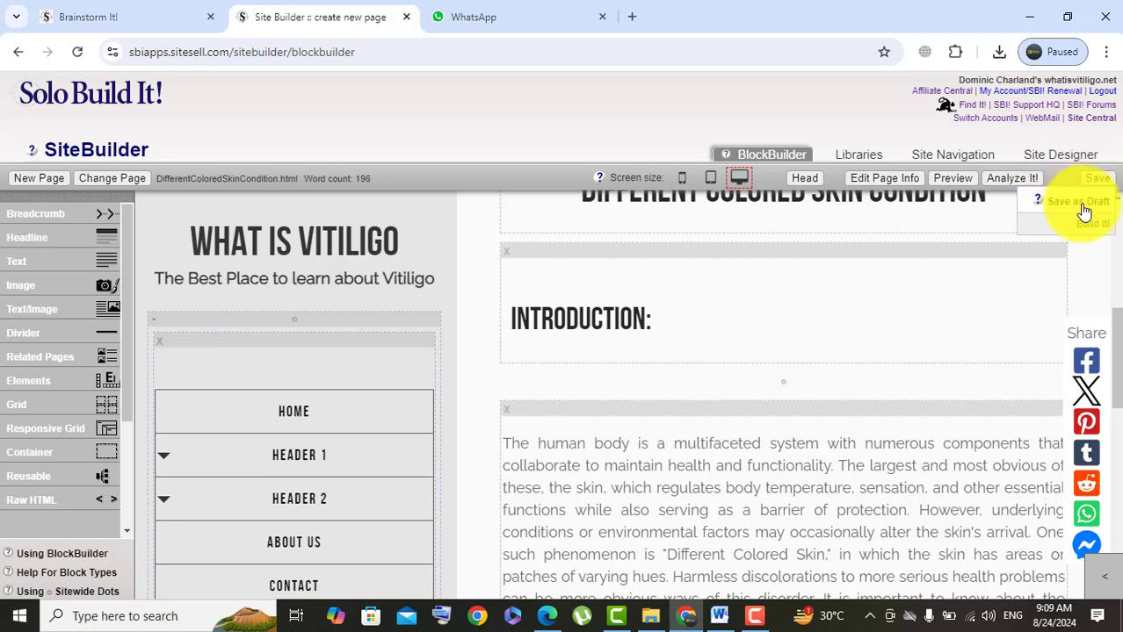
left_click(1082, 211)
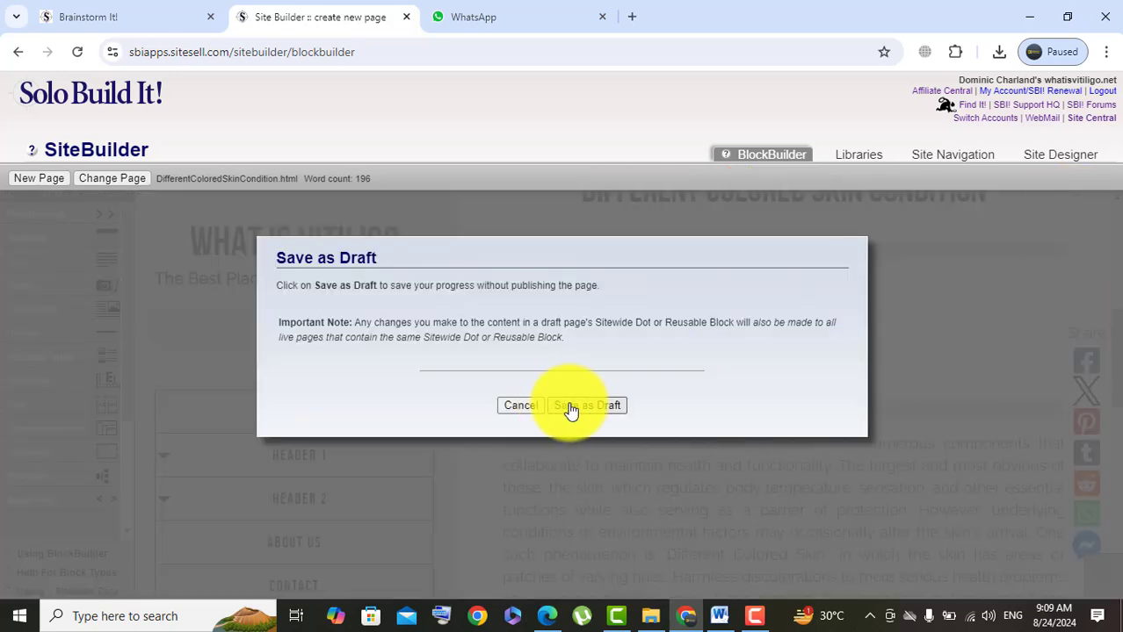
left_click(573, 411)
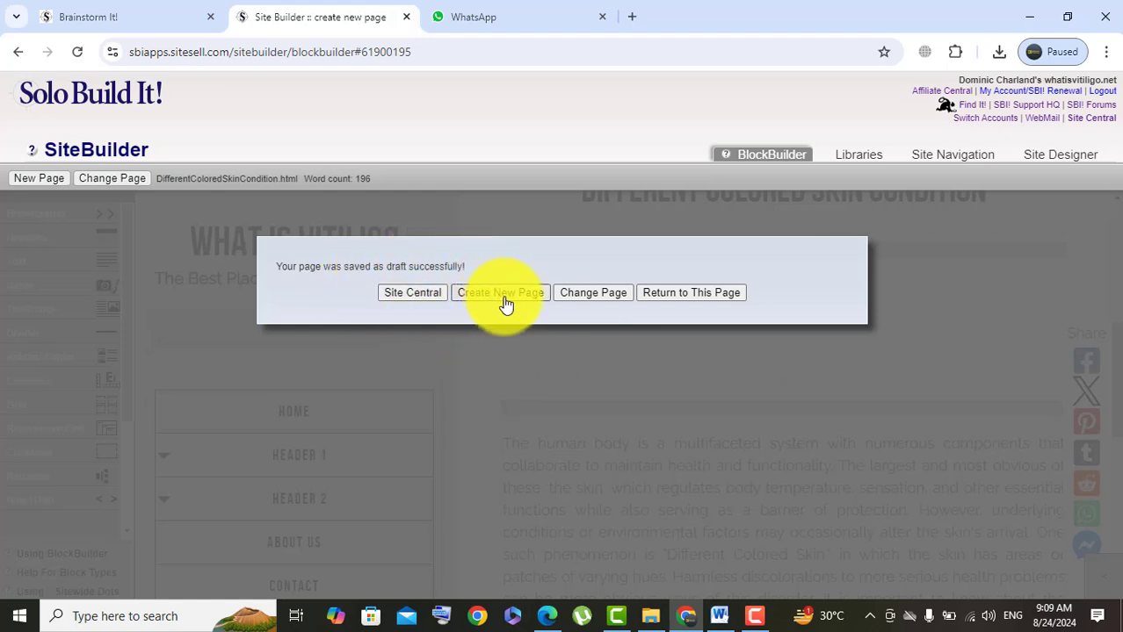
left_click(675, 297)
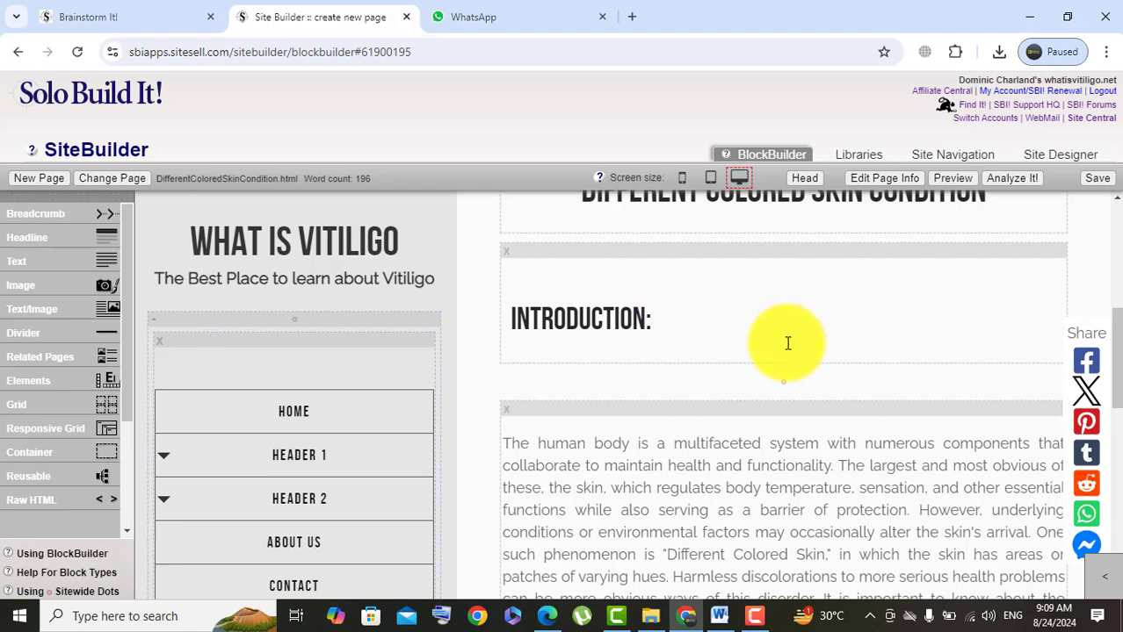
- Preview the page and examine its header photo, content and the submenus of the site's navigation menu
left_click(949, 180)
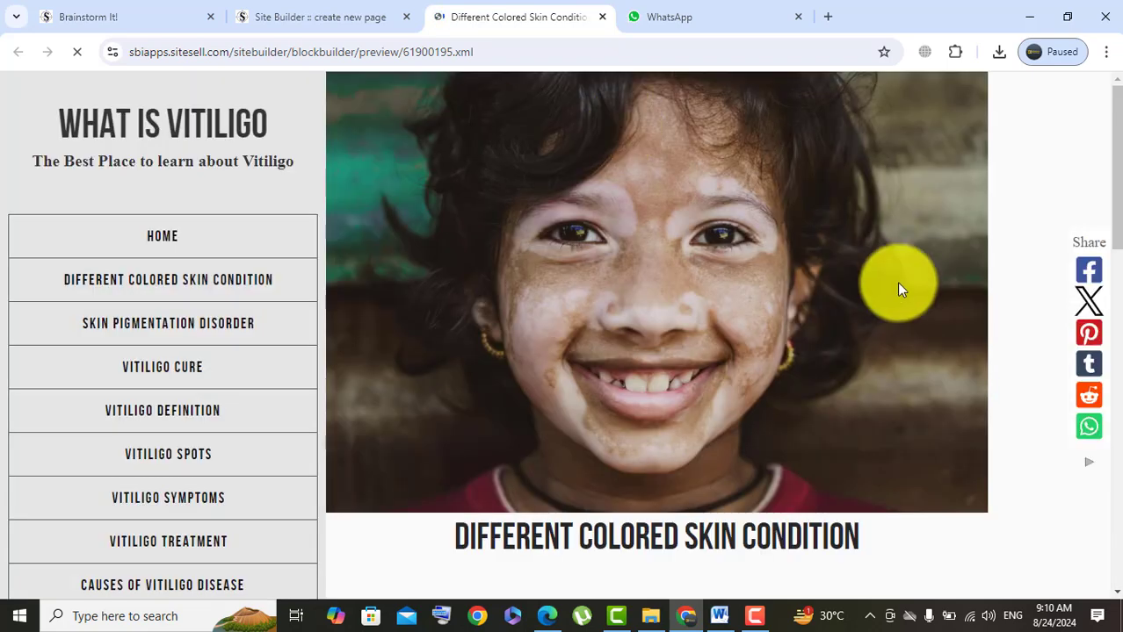
left_click_drag(1114, 164, 1114, 123)
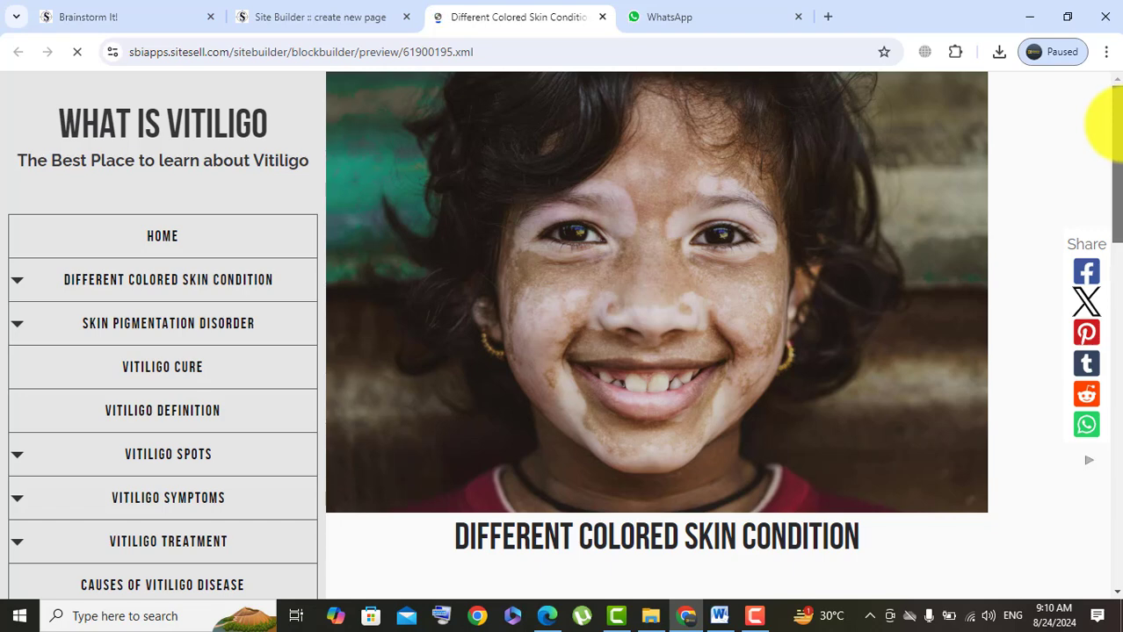
left_click_drag(1114, 123, 1114, 143)
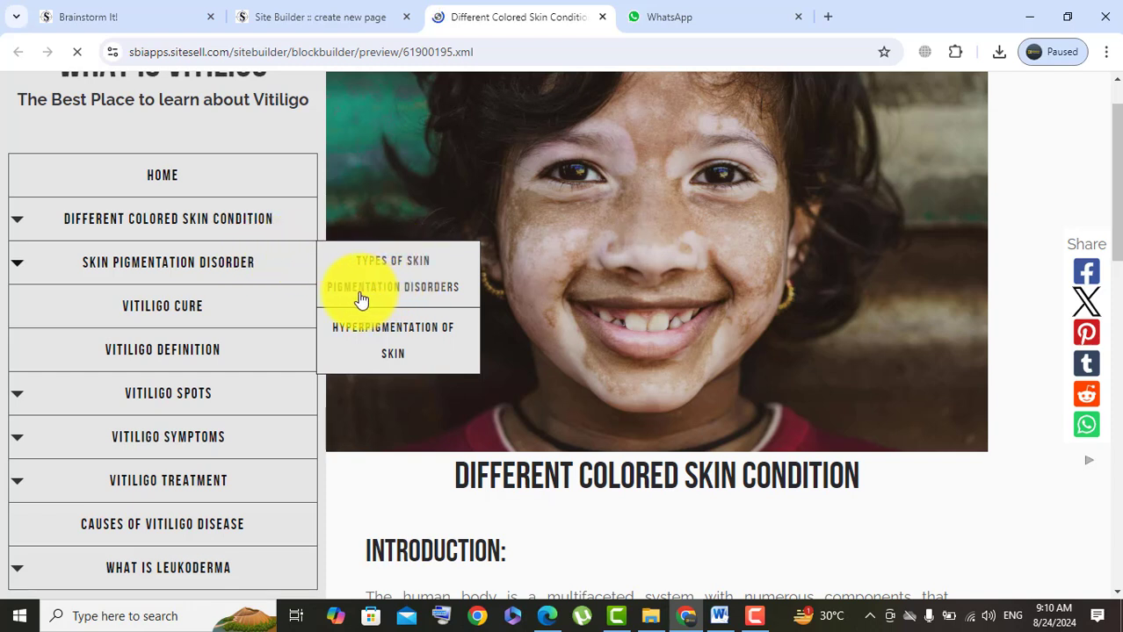
mouse_move(134, 225)
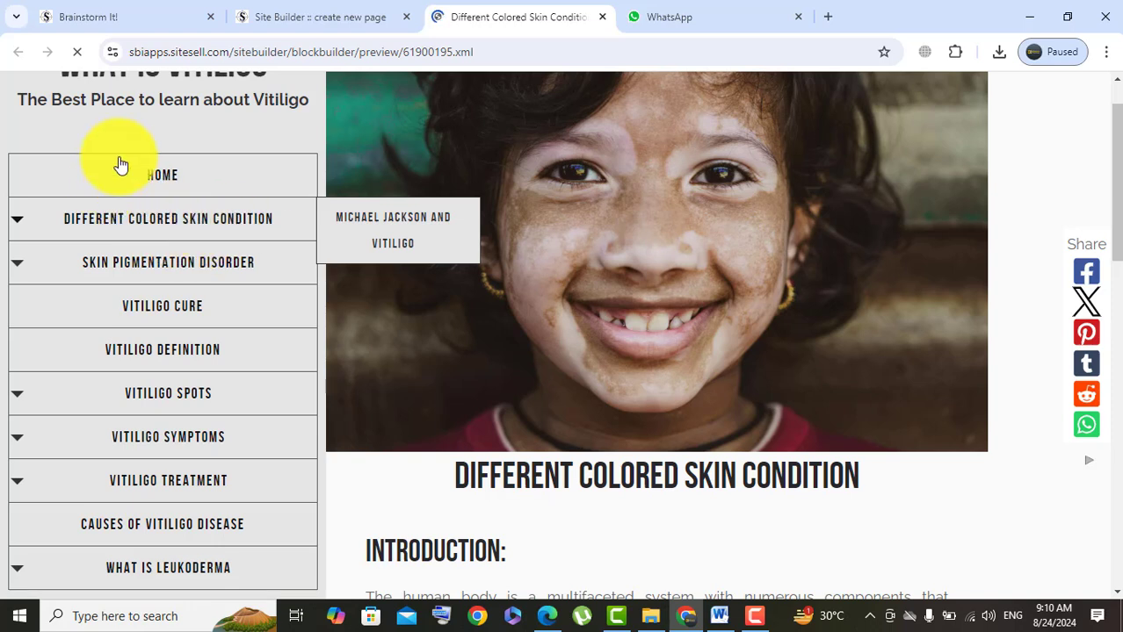
mouse_move(233, 200)
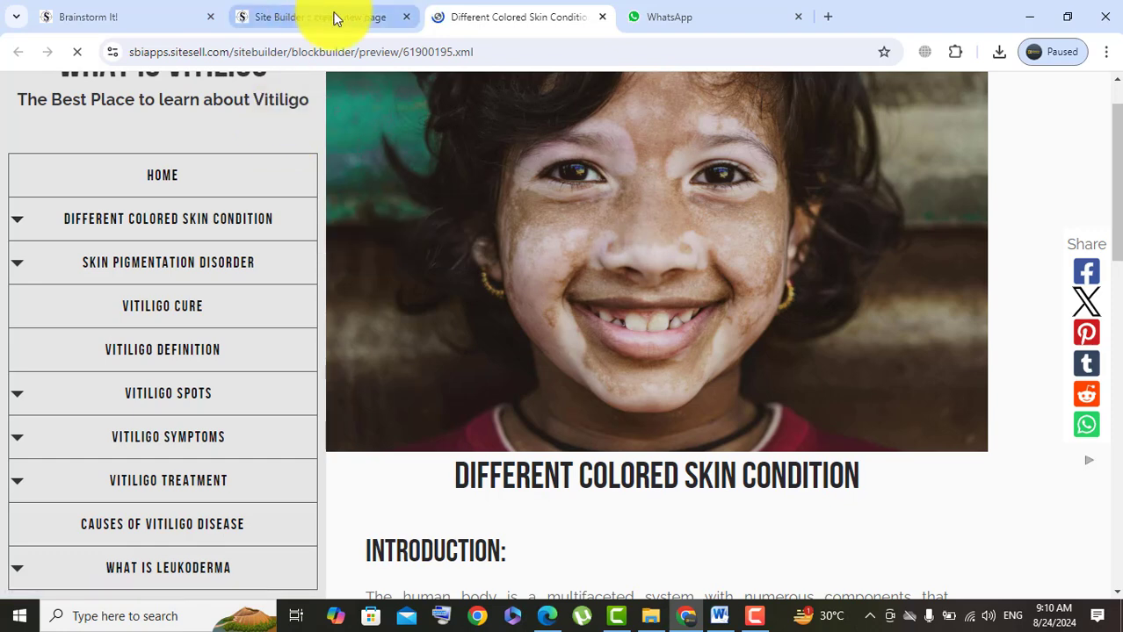
- In Site Navigation, move the Different Colored Skin Condition page from the list's end to first under the same-named header, above Michael Jackson and Vitiligo
mouse_move(334, 17)
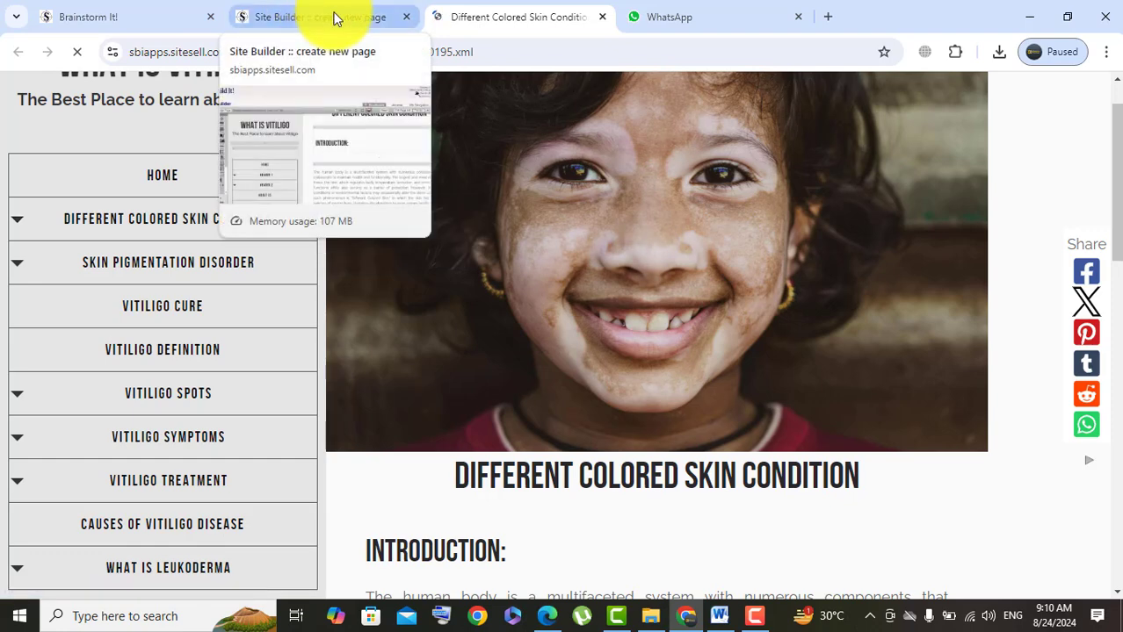
left_click(334, 18)
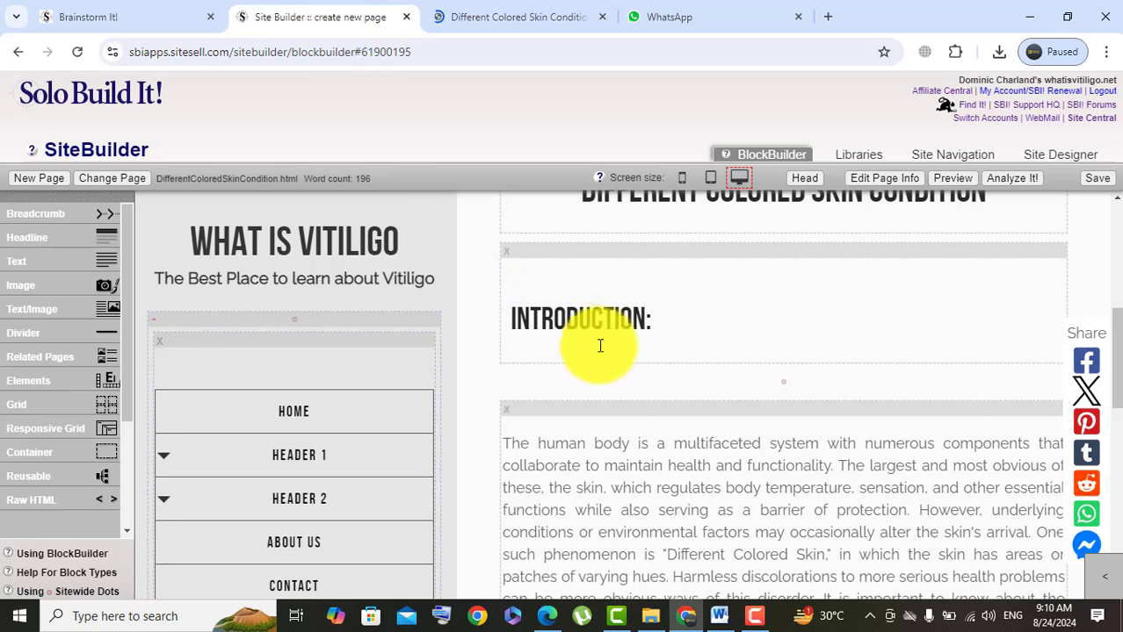
left_click(955, 162)
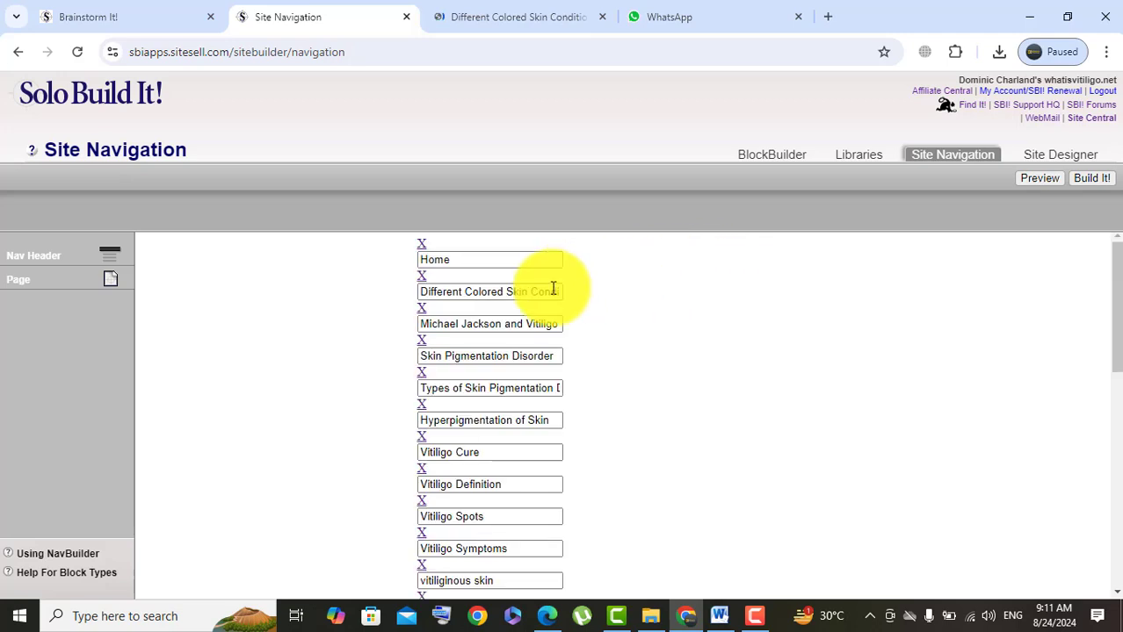
left_click_drag(1115, 289, 1118, 532)
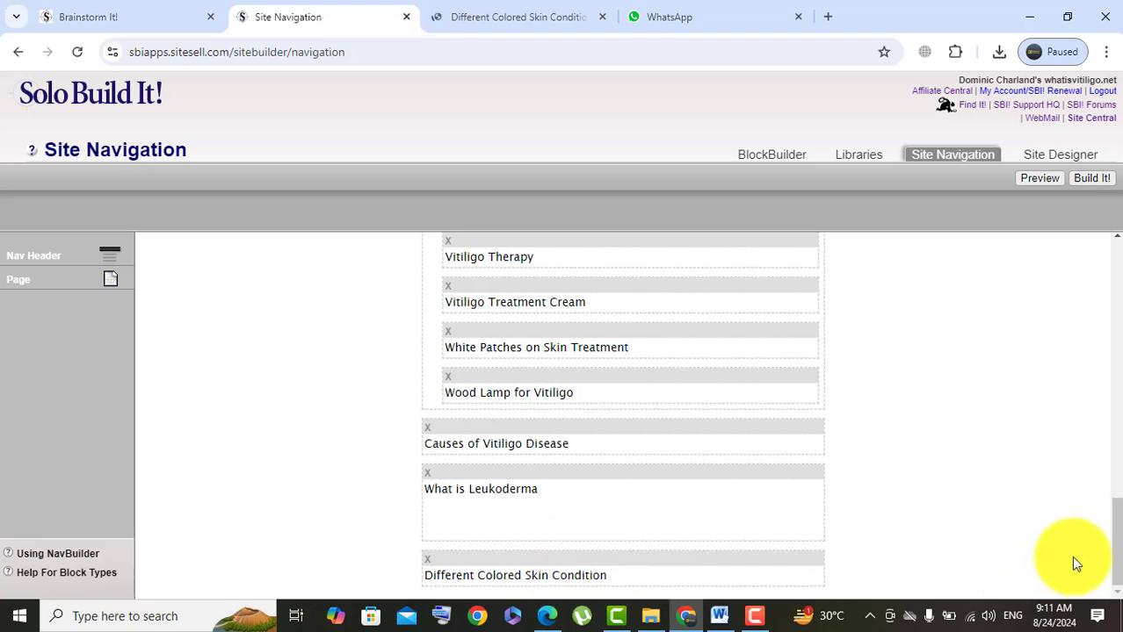
left_click_drag(1116, 527, 1118, 325)
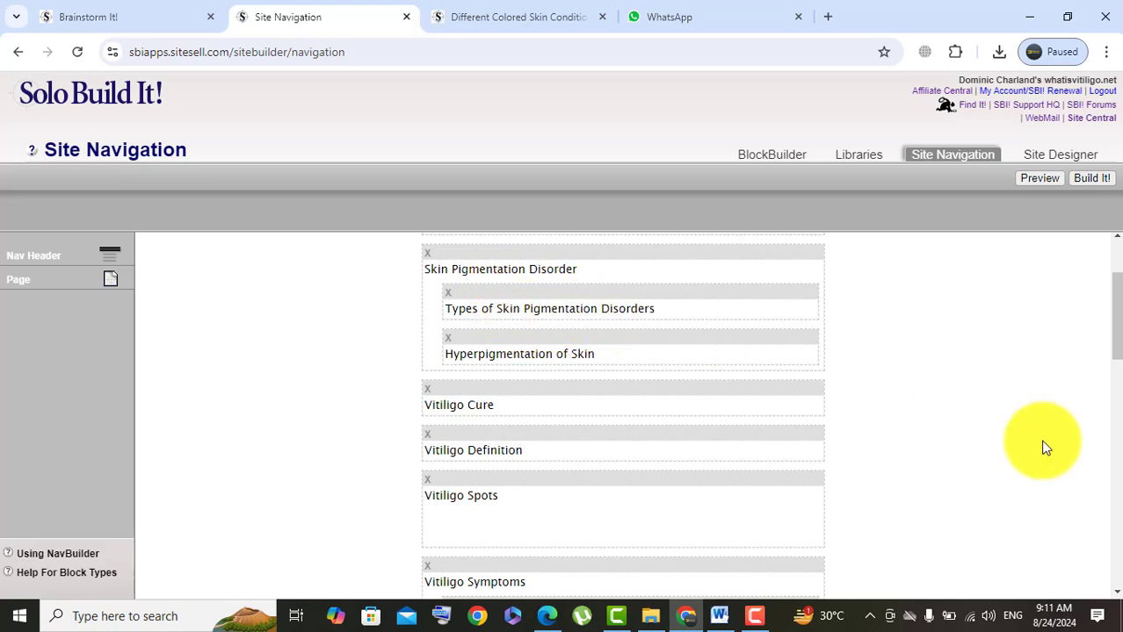
left_click_drag(1118, 349, 1108, 311)
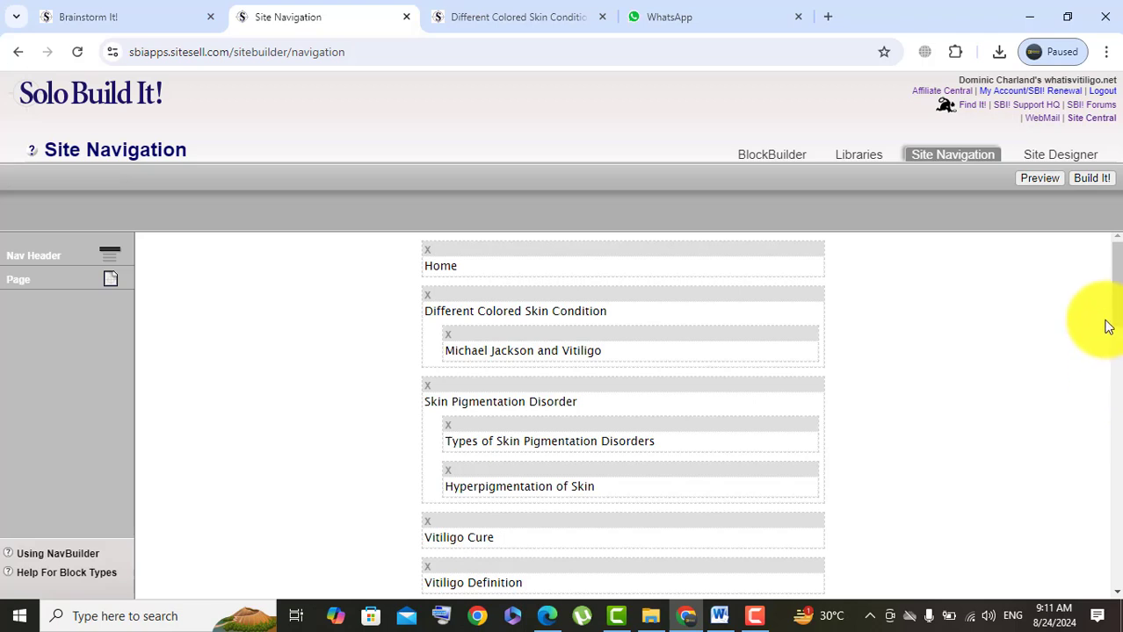
left_click_drag(1115, 316, 1116, 571)
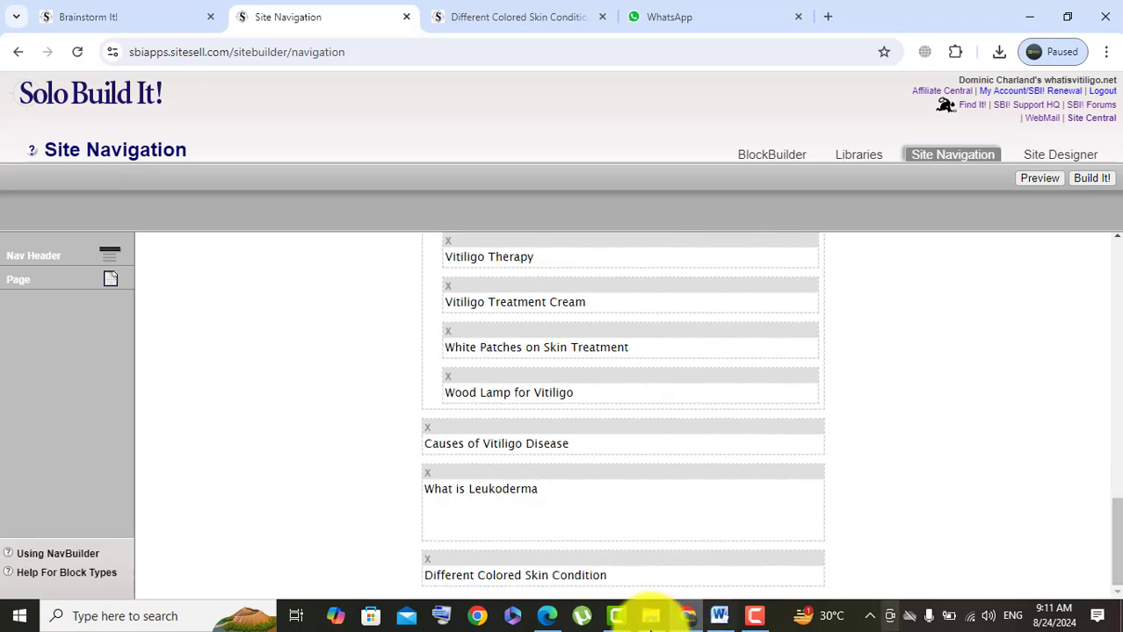
left_click_drag(634, 558, 625, 322)
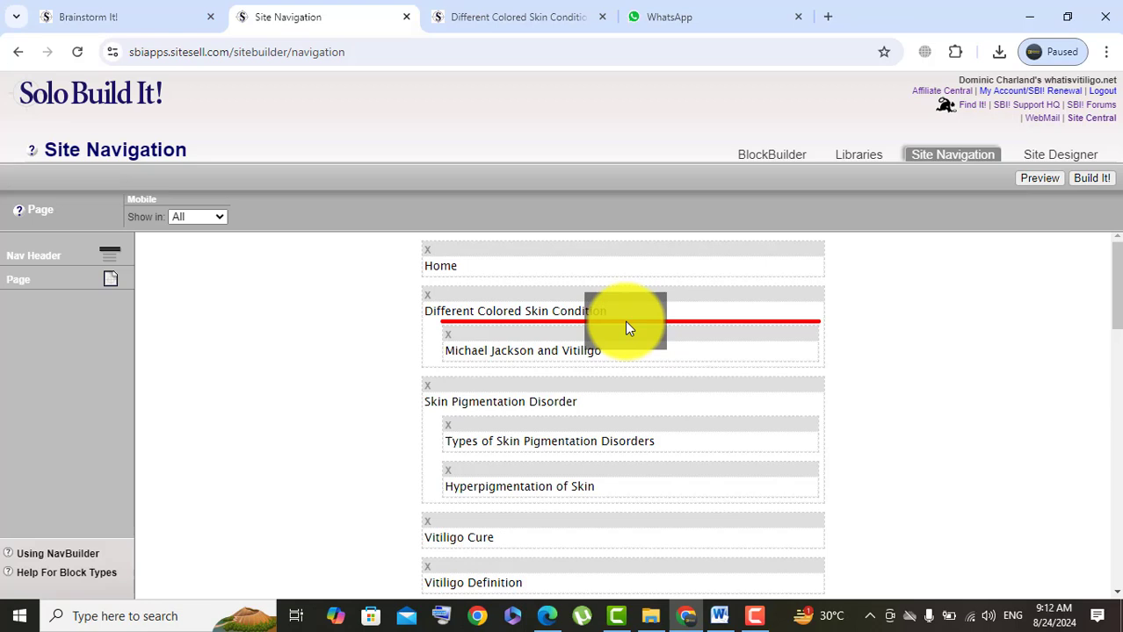
left_click_drag(627, 327, 626, 325)
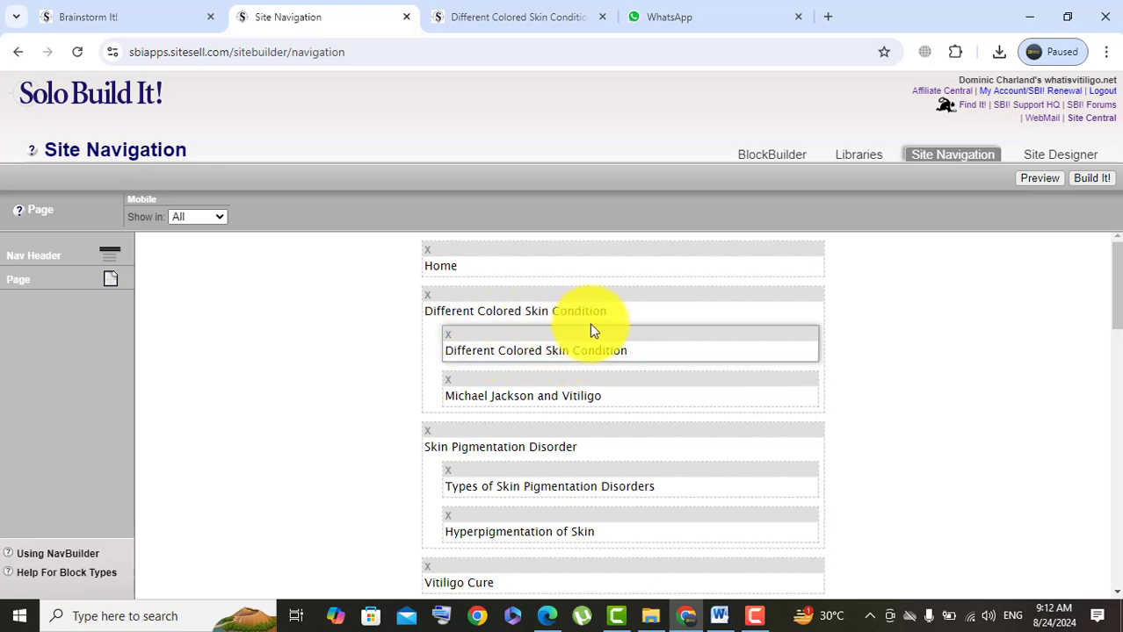
- Publish the rearranged navigation live with Build It! and return to Site Navigation
left_click(1092, 179)
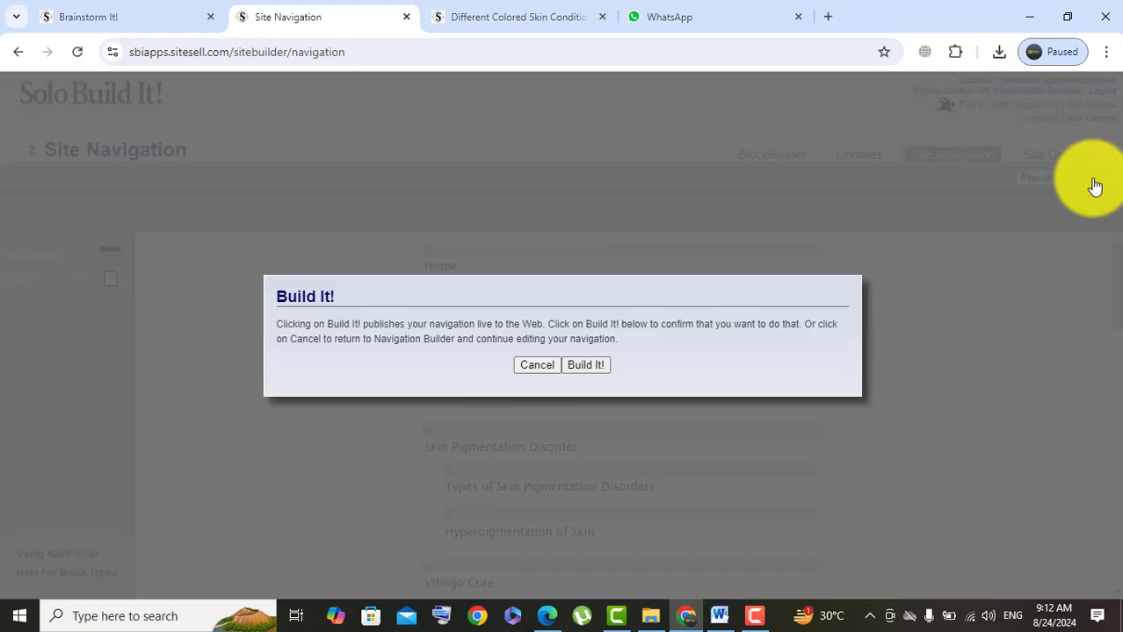
left_click(586, 368)
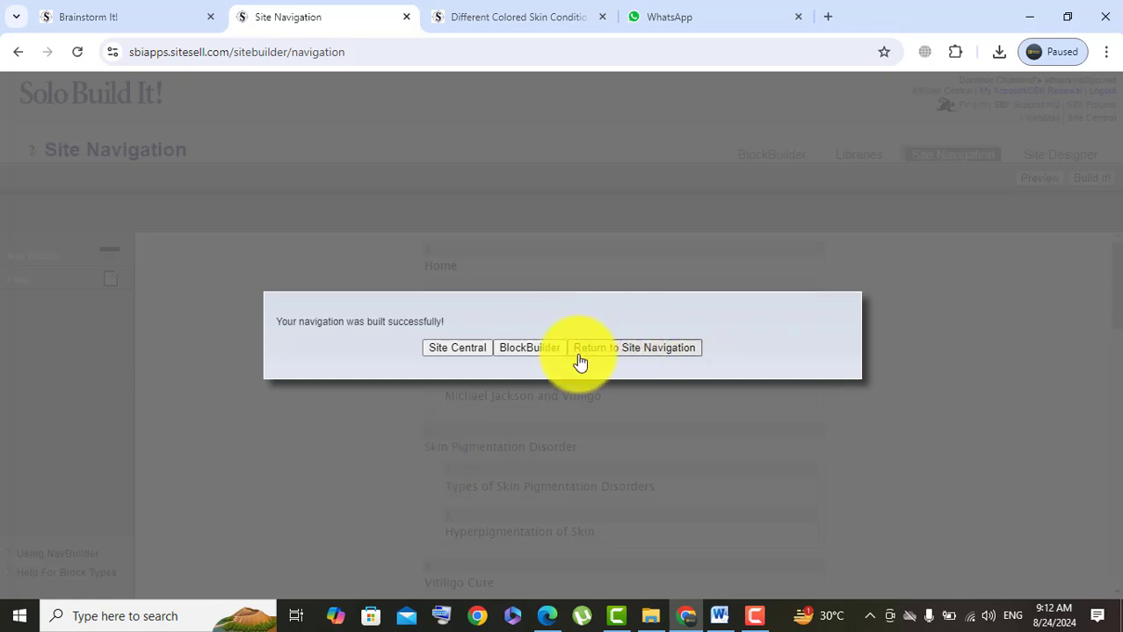
left_click(654, 349)
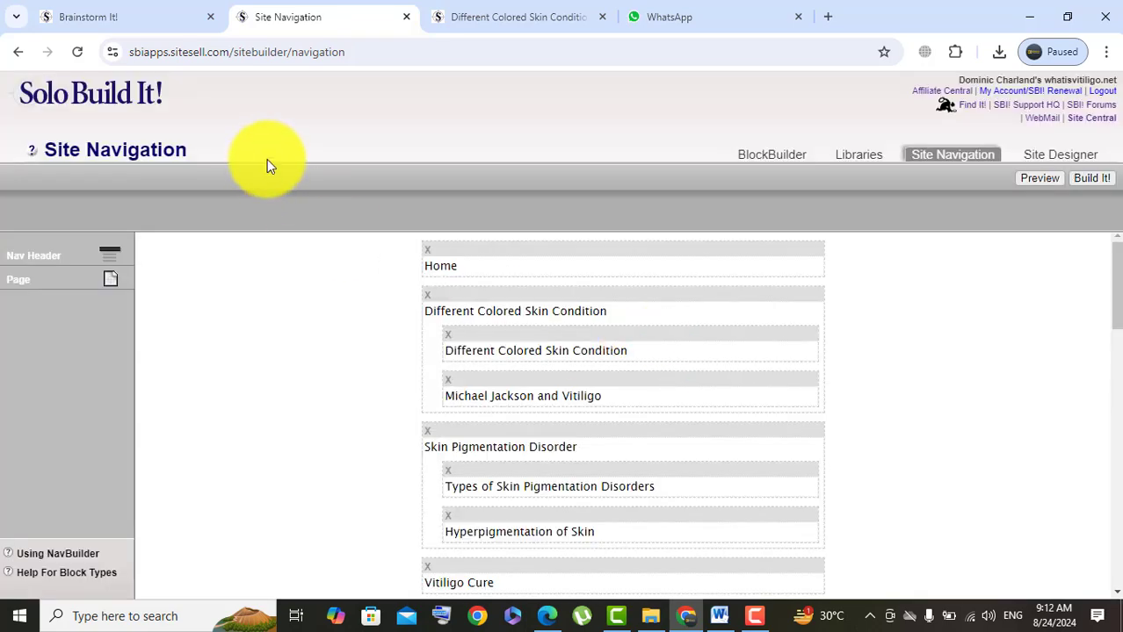